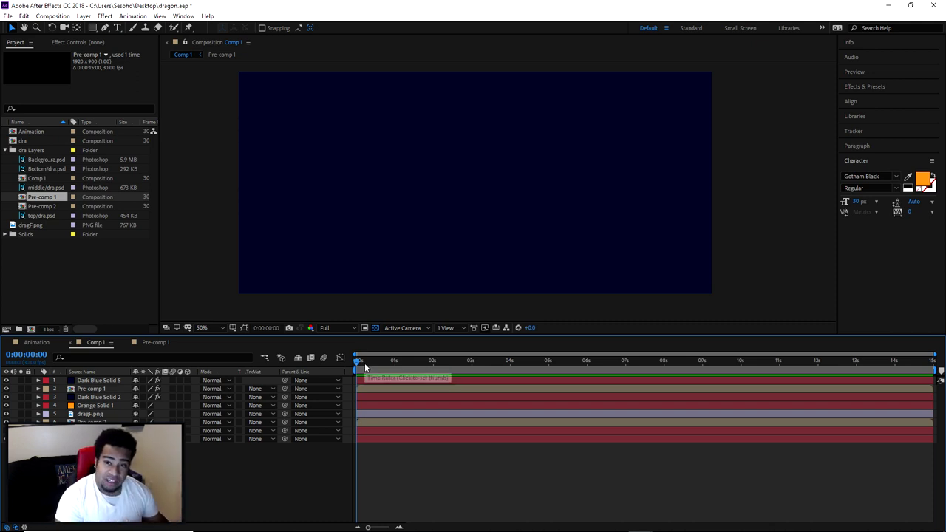
- Preview the dragon logo reveal in Comp 1, then play and scrub through the Animation composition
left_click_drag(364, 362, 475, 375)
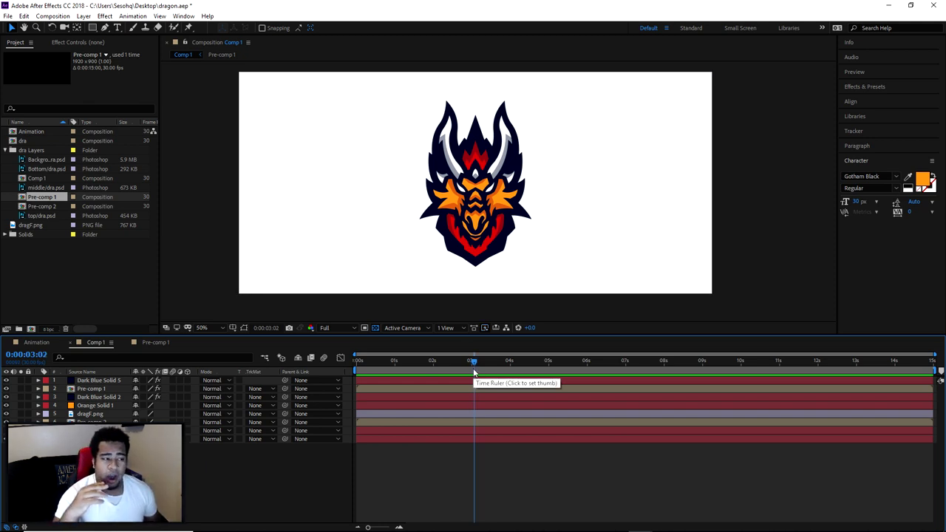
left_click(27, 342)
key("space")
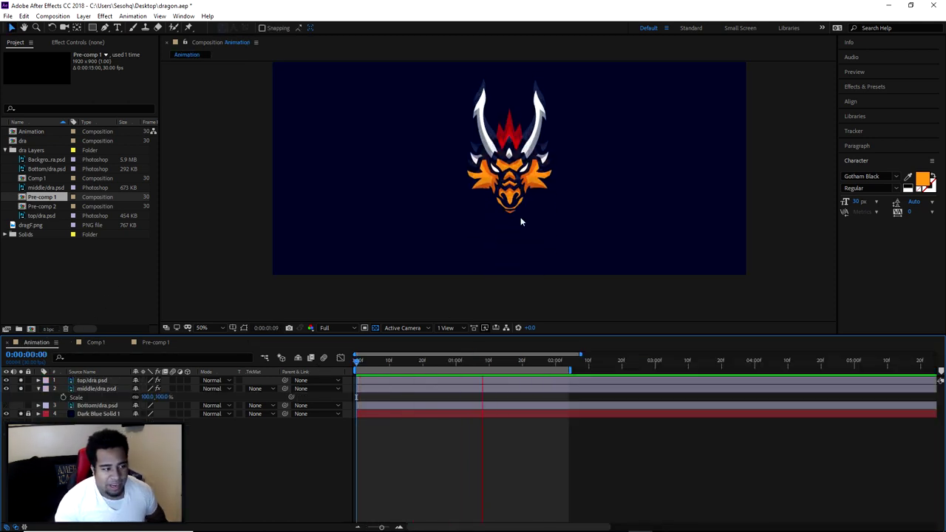
left_click(357, 367)
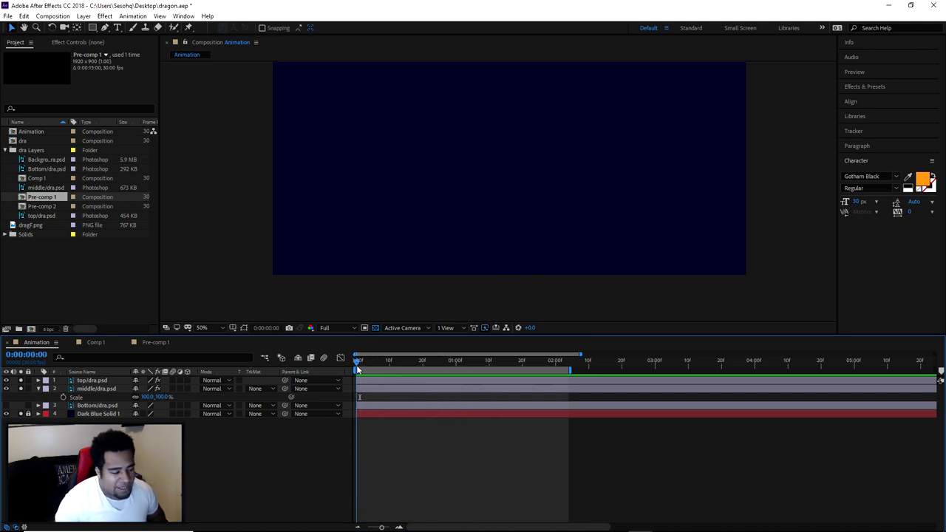
left_click_drag(357, 369, 504, 352)
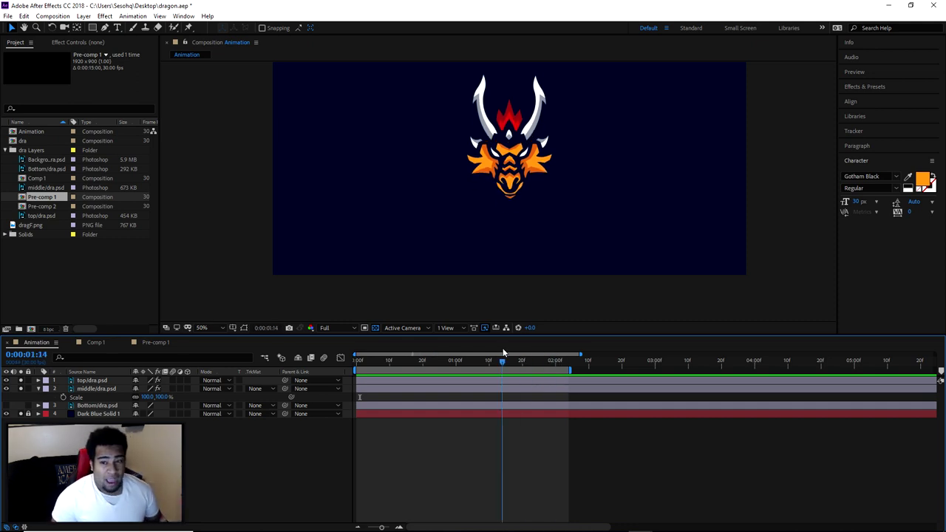
- Return to Comp 1, play the finished dragon animation from the start, and open Pre-comp 1
left_click(106, 342)
left_click_drag(388, 361, 335, 367)
key("space")
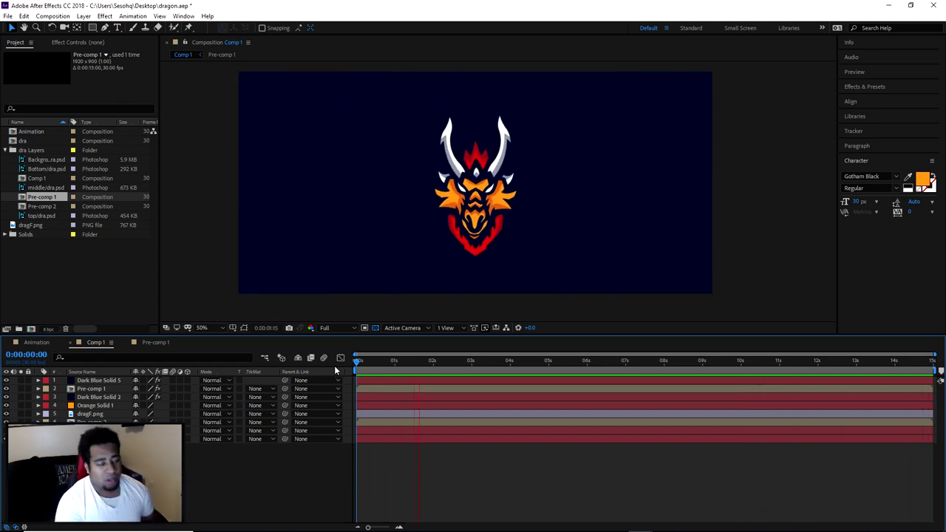
left_click_drag(368, 361, 328, 370)
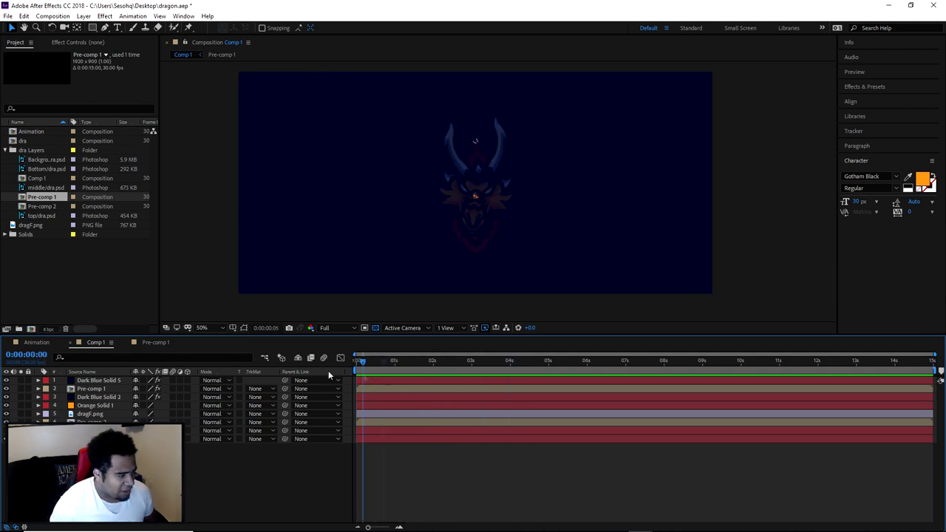
left_click(158, 342)
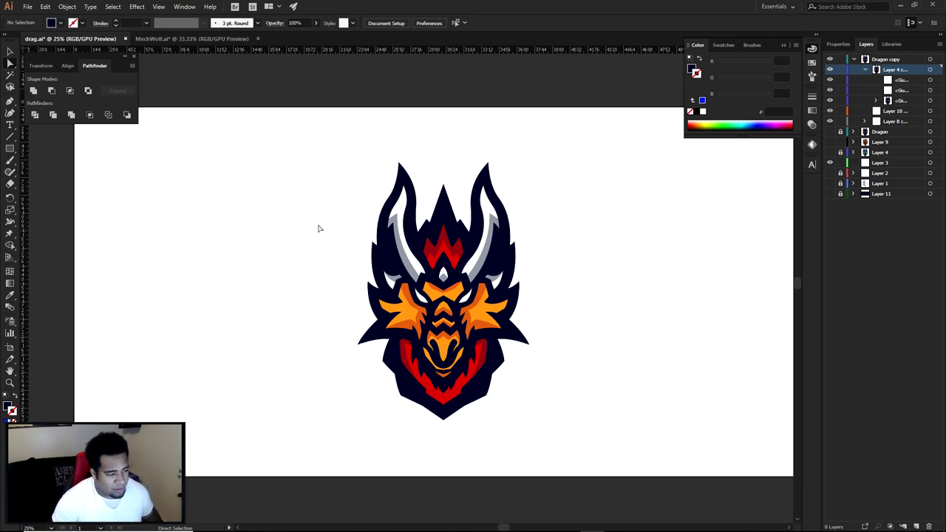
- Move the navy outline off the coloured dragon shapes to expose the separate pieces, and undo the move
left_click_drag(449, 218, 285, 218)
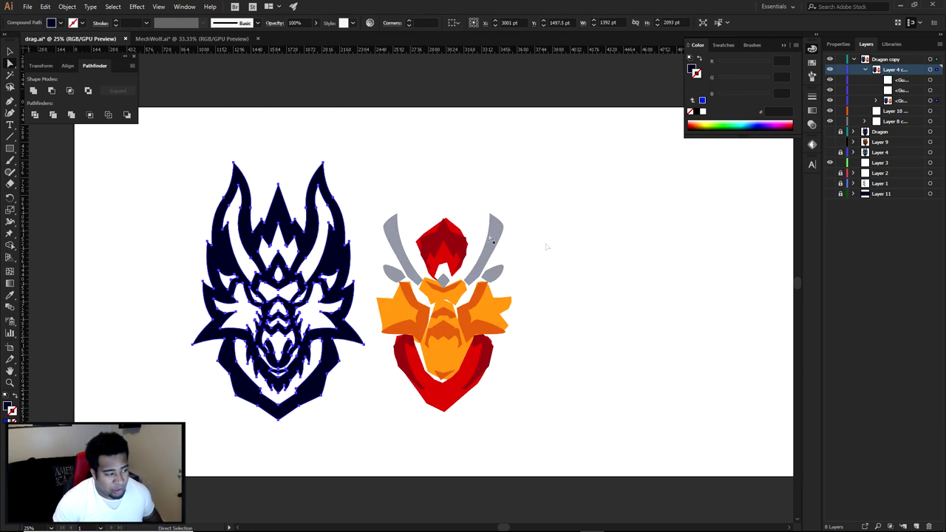
left_click(560, 250)
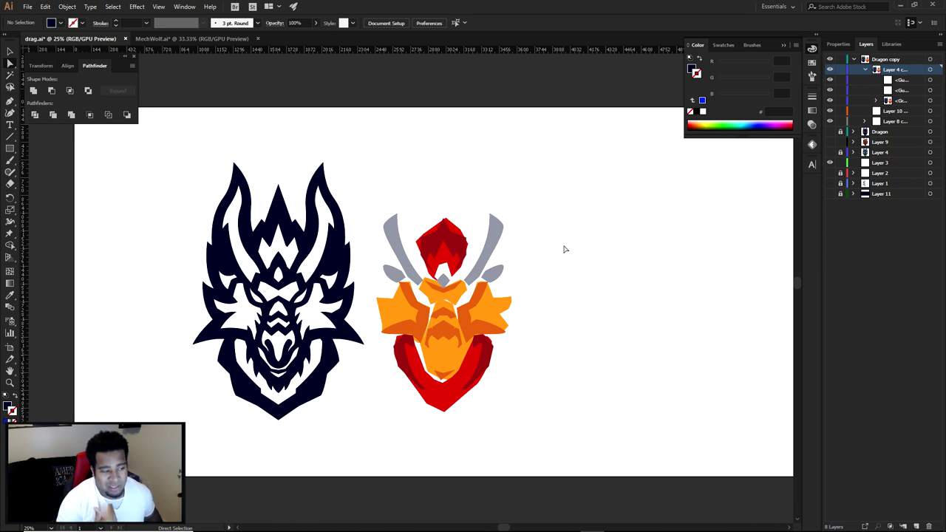
key("ctrl+z")
left_click(563, 249)
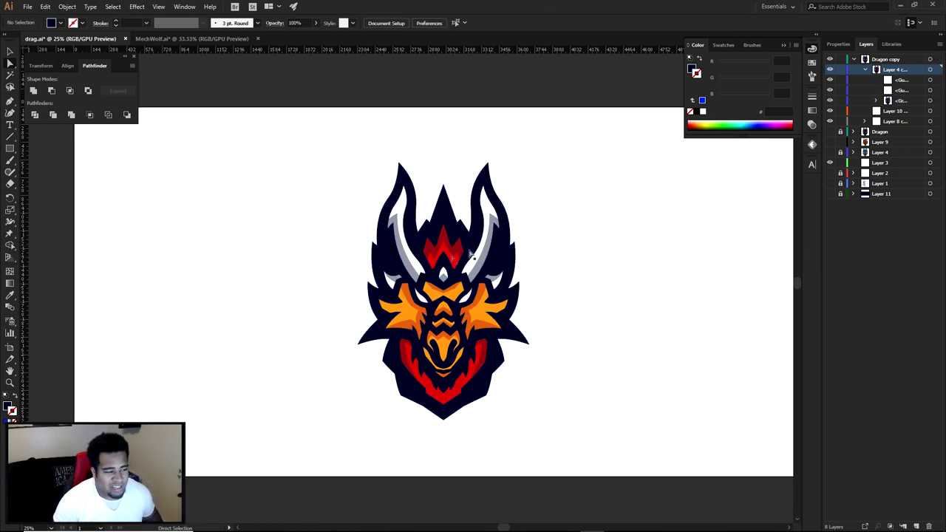
- Examine the dragon artwork up close, try shifting its dark outline aside once more, and undo the shift
scroll(373, 266, "up", 3)
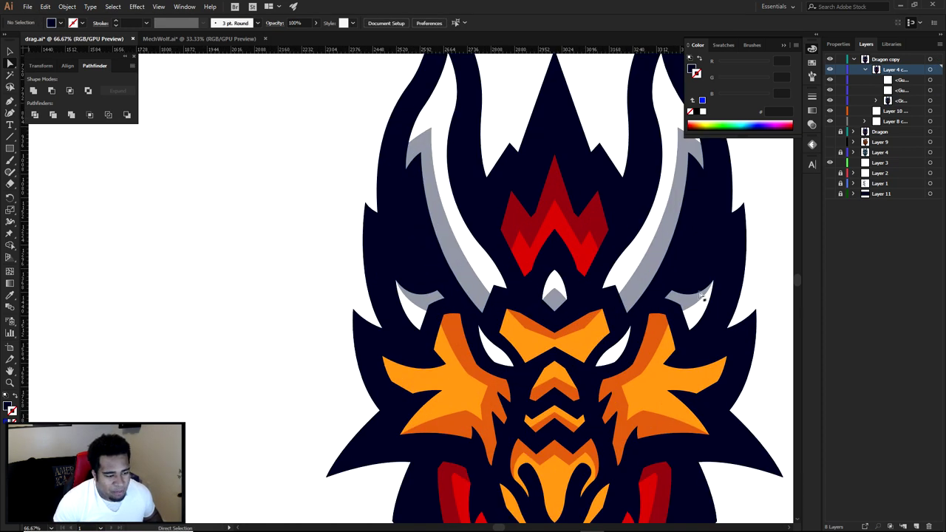
scroll(443, 295, "down", 2)
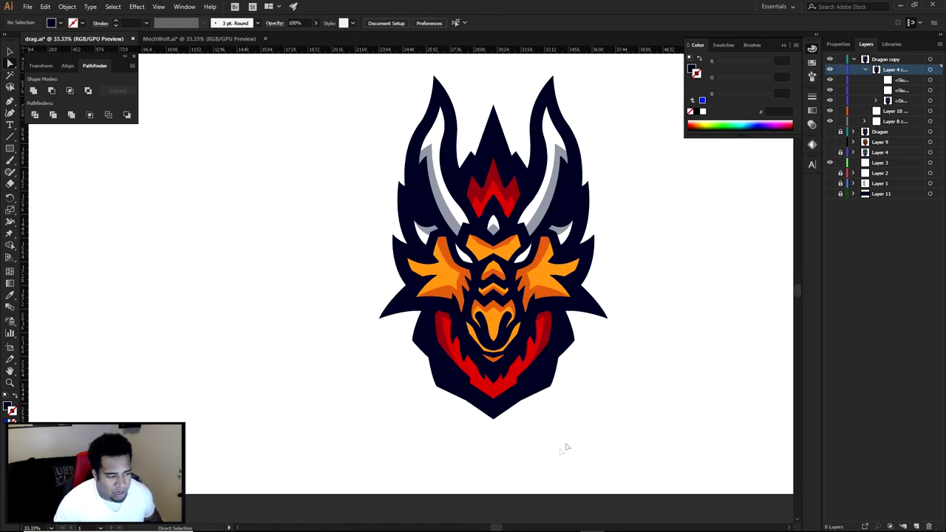
mouse_move(618, 521)
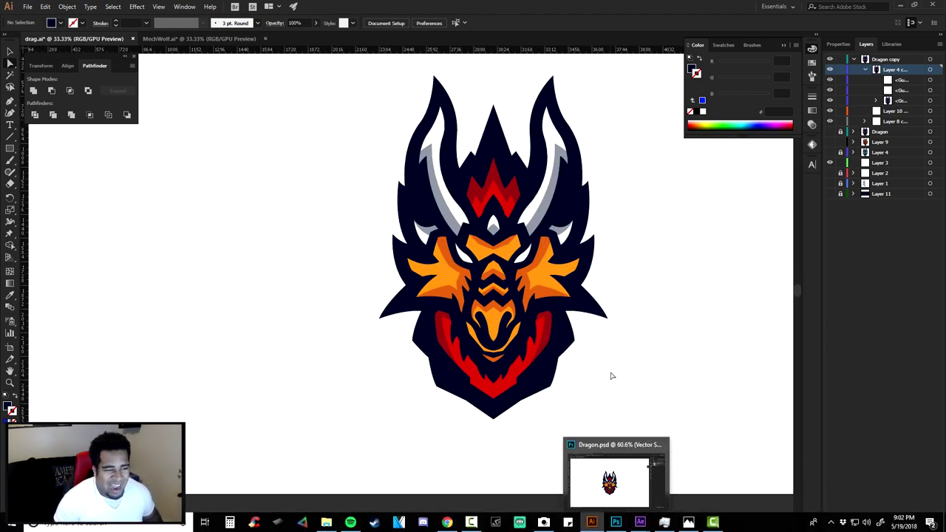
left_click_drag(572, 347, 421, 400)
key("ctrl+z")
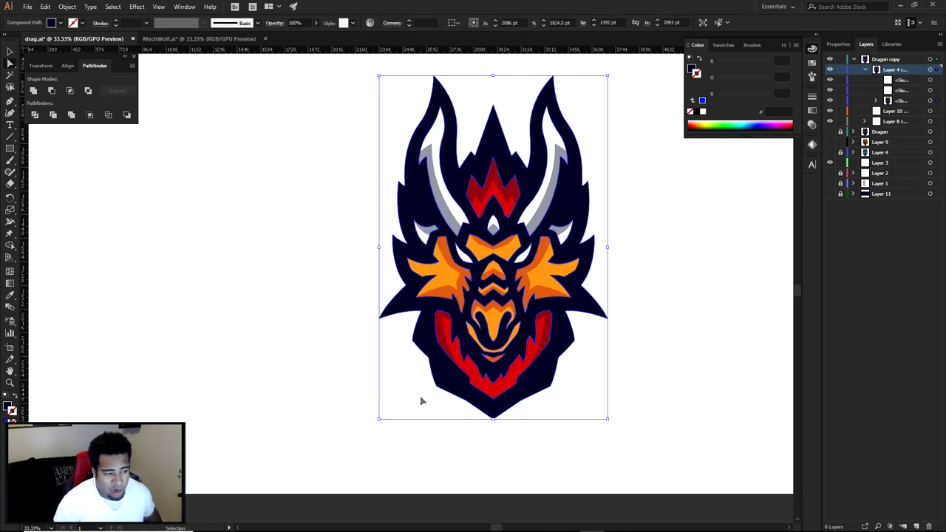
left_click(633, 370)
- Show Layer 11 briefly and hide it again
left_click_drag(648, 362, 593, 382)
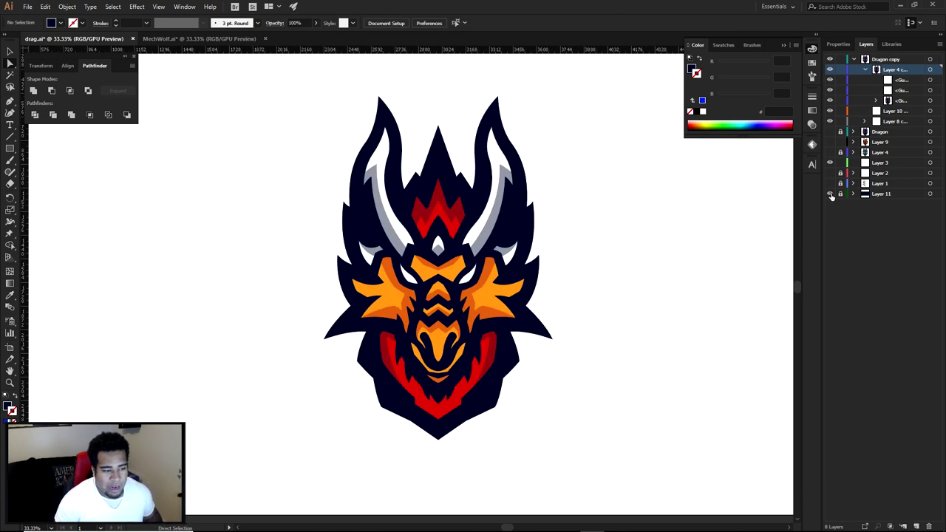
left_click(829, 193)
left_click(829, 193)
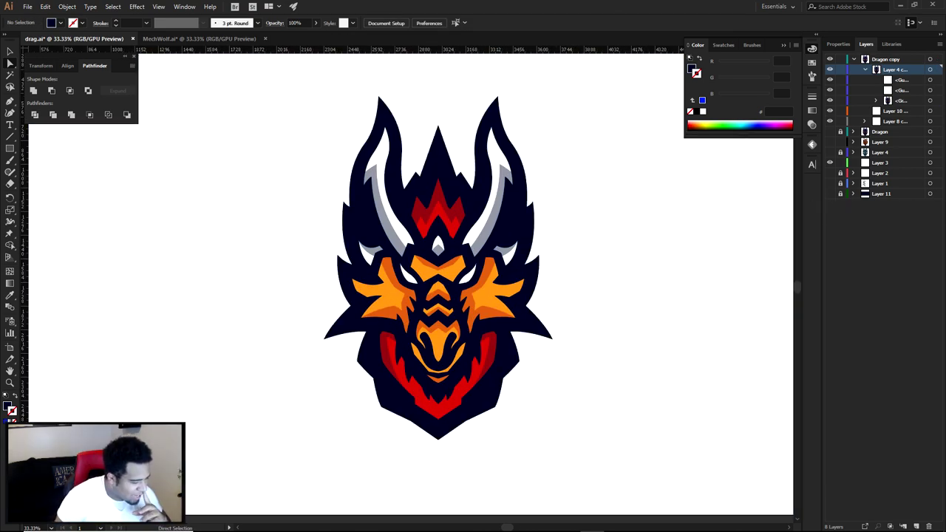
- Select the whole dragon artwork in Illustrator and switch to Dragon.psd in Photoshop
left_click(615, 523)
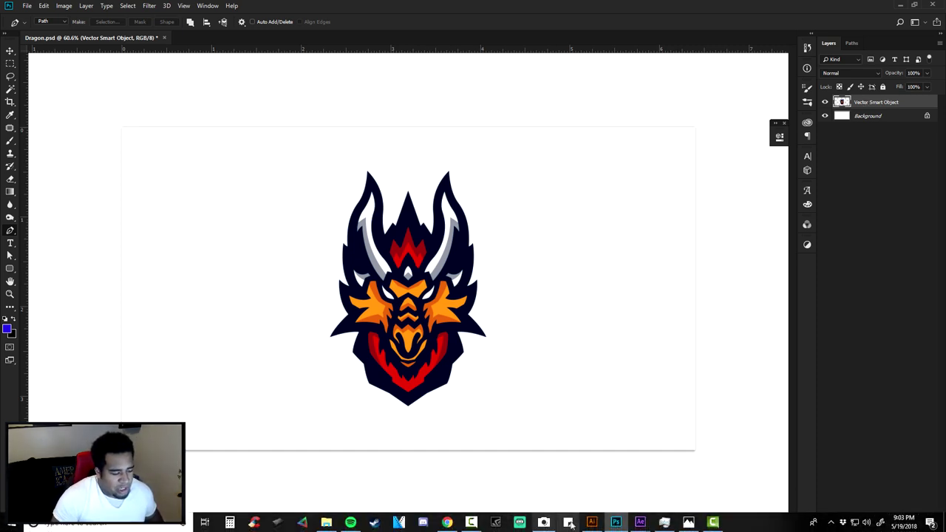
left_click(591, 523)
left_click_drag(227, 65, 640, 508)
mouse_move(521, 515)
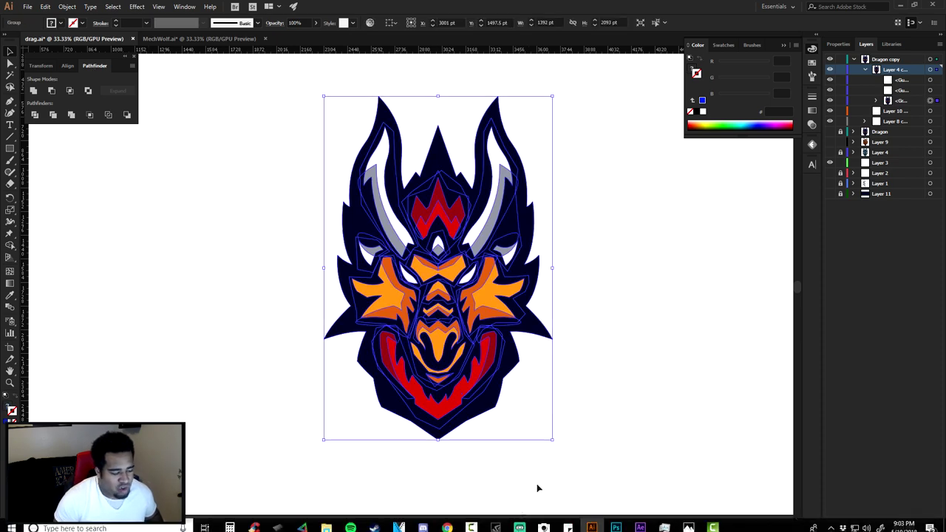
left_click(615, 527)
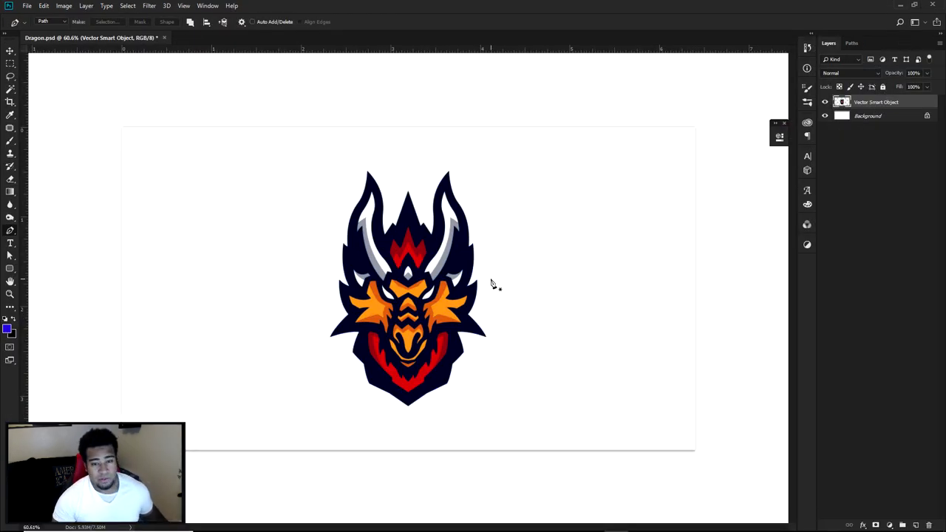
right_click(866, 105)
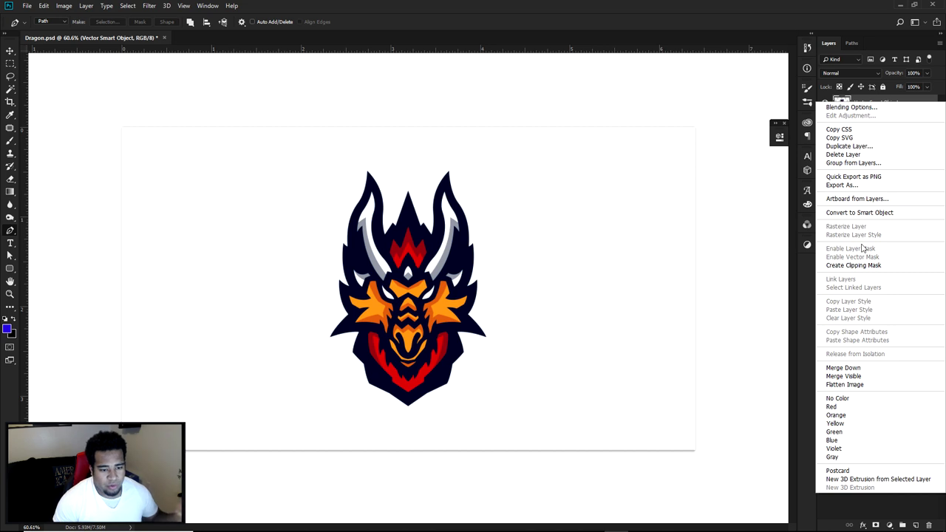
left_click(467, 258)
key("v")
scroll(395, 286, "up", 6)
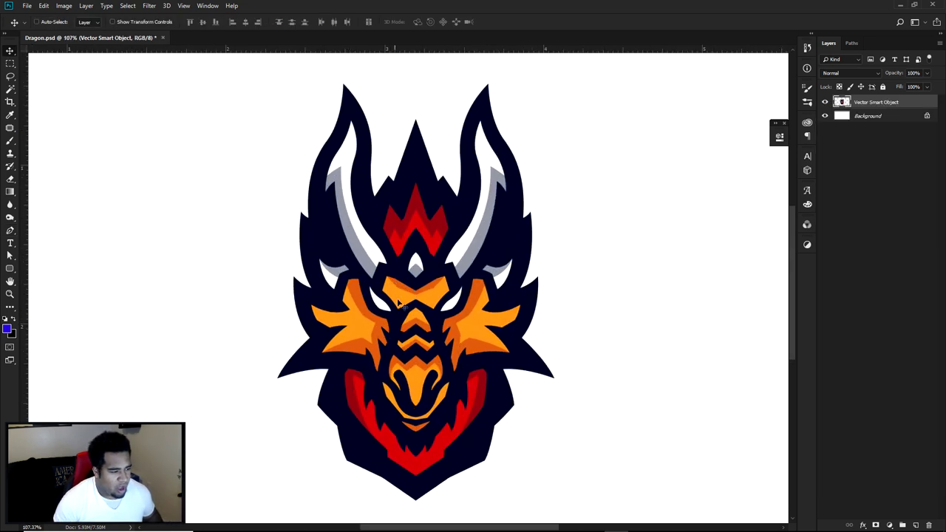
left_click_drag(392, 288, 412, 254)
right_click(858, 104)
left_click(646, 125)
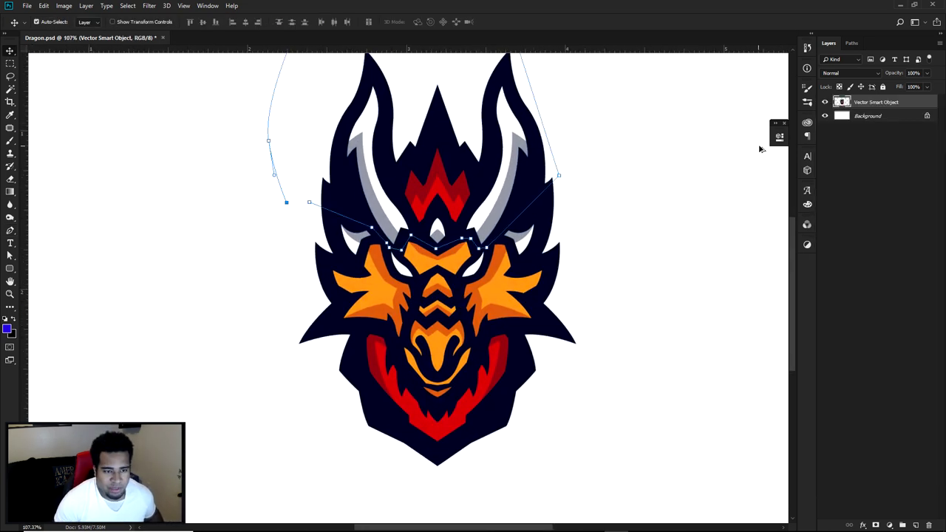
- Delete the leftover work path around the dragon's horns
key("p")
right_click(681, 166)
left_click(687, 181)
key("v")
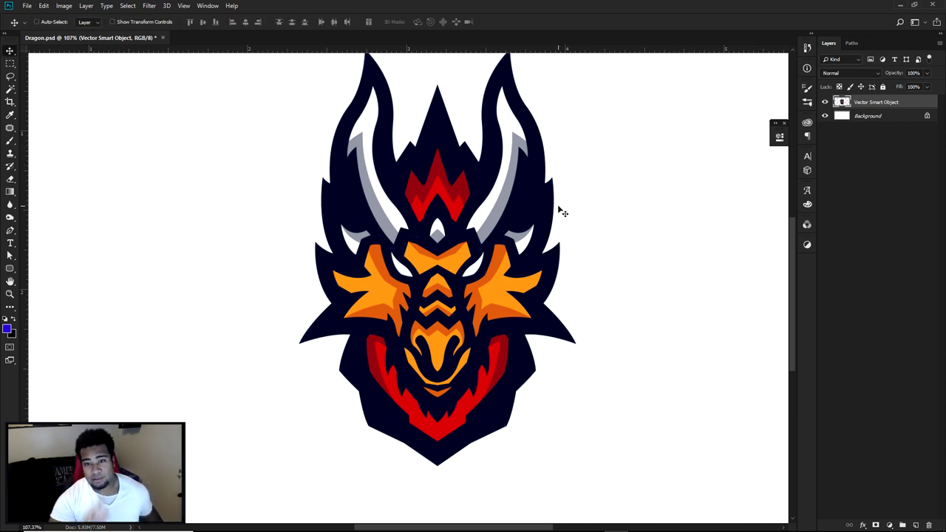
right_click(876, 104)
left_click(560, 195)
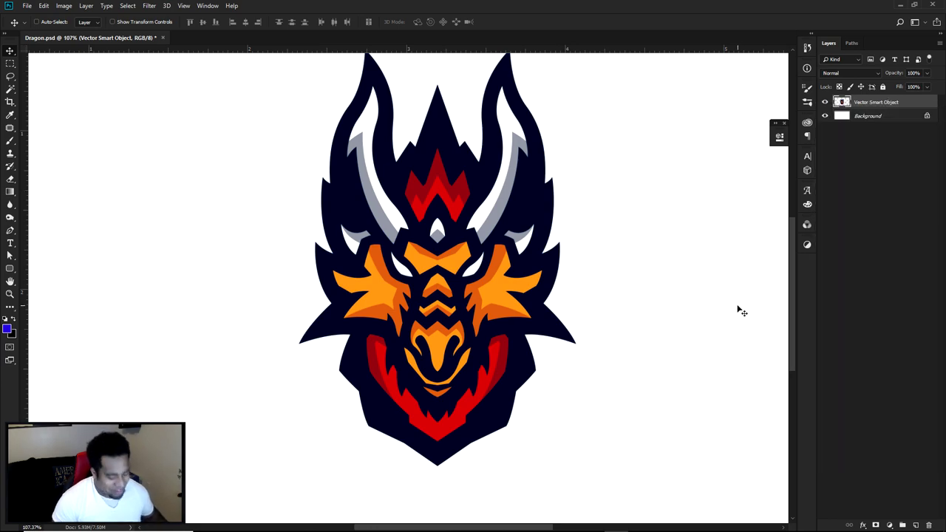
- Start a Pen tool path outside the dragon's left side and trace below the left horn to the brow
key("p")
scroll(332, 247, "up", 3)
scroll(332, 246, "up", 4)
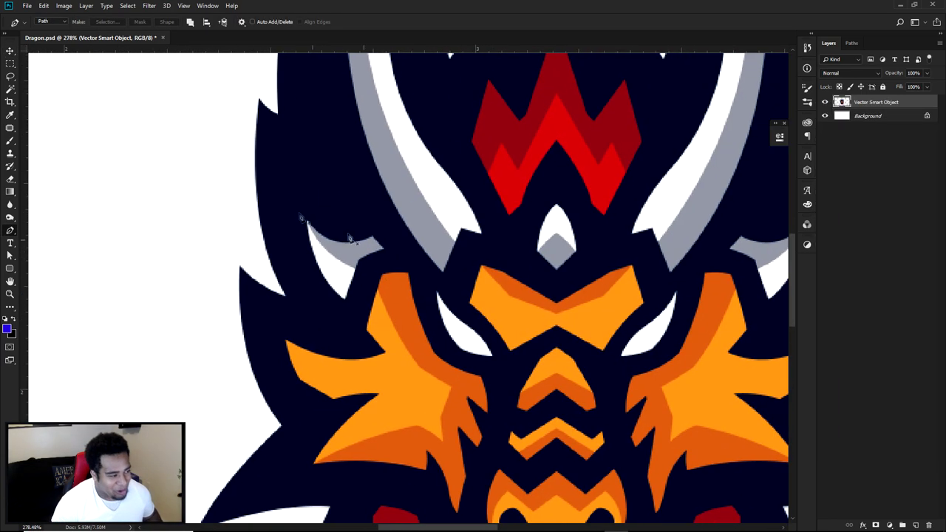
left_click(227, 158)
left_click(389, 226)
left_click(419, 263)
left_click(441, 284)
left_click(459, 285)
left_click(465, 256)
left_click(510, 257)
- Continue the pen path along the top of the orange brow, beneath the forehead gem, to the right horn's base
left_click_drag(549, 283, 441, 268)
left_click(440, 268)
left_click(471, 261)
left_click(501, 242)
left_click(524, 237)
left_click(554, 260)
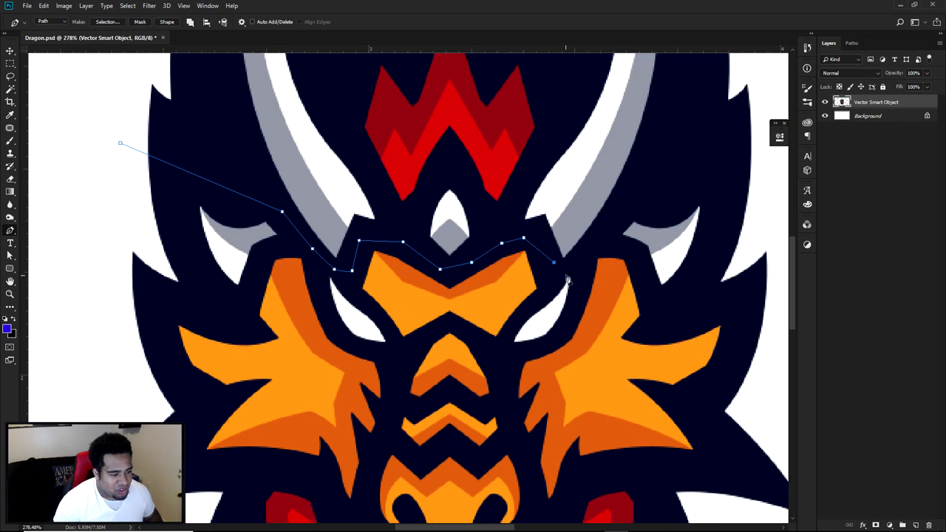
left_click(581, 266)
- Carry the pen path loosely around the outside of both horns and close it at its starting point
scroll(588, 261, "down", 1)
left_click_drag(598, 237, 553, 332)
scroll(632, 257, "down", 4)
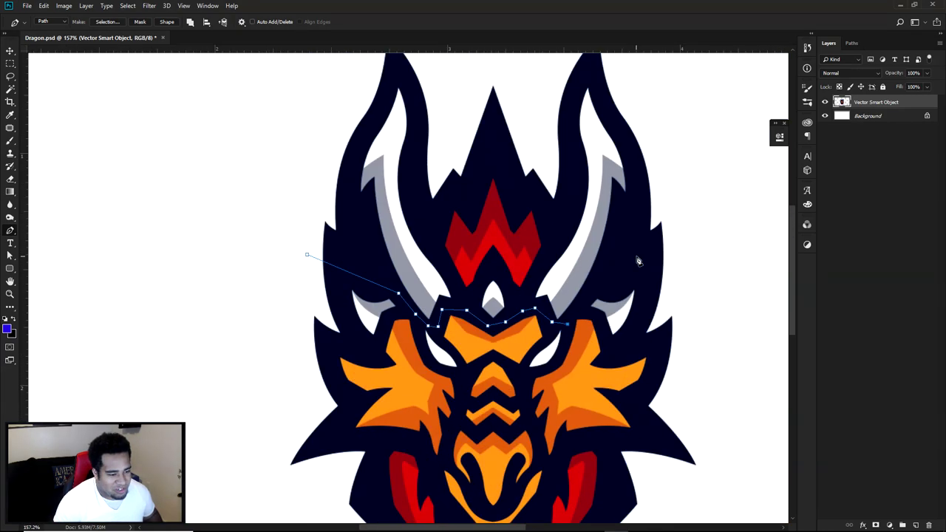
left_click(667, 210)
scroll(667, 209, "down", 3)
scroll(666, 209, "down", 1)
left_click(487, 156)
left_click(349, 133)
left_click_drag(342, 135, 334, 139)
left_click(309, 176)
left_click(329, 254)
- Convert the path to a selection and cut the enclosed horns and crest onto a new layer with Layer Via Cut
right_click(383, 214)
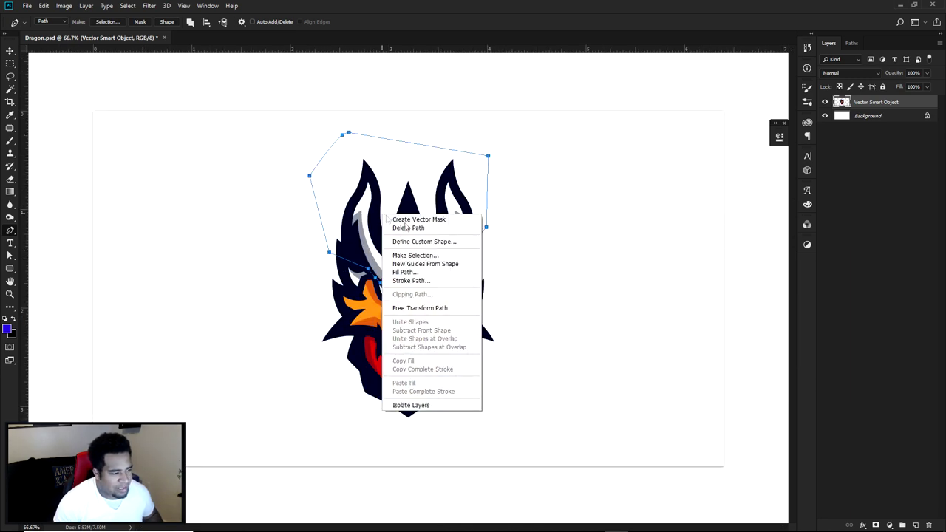
left_click(414, 264)
left_click(527, 153)
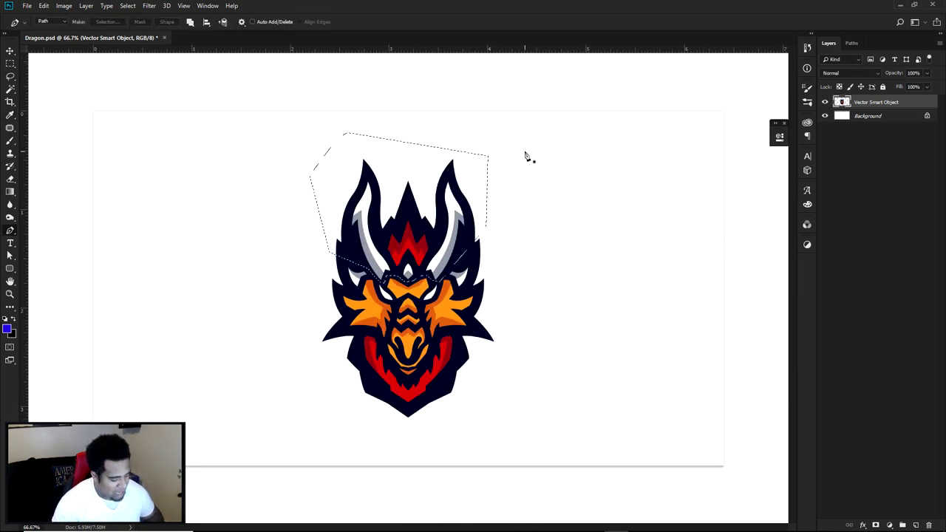
key("m")
right_click(426, 202)
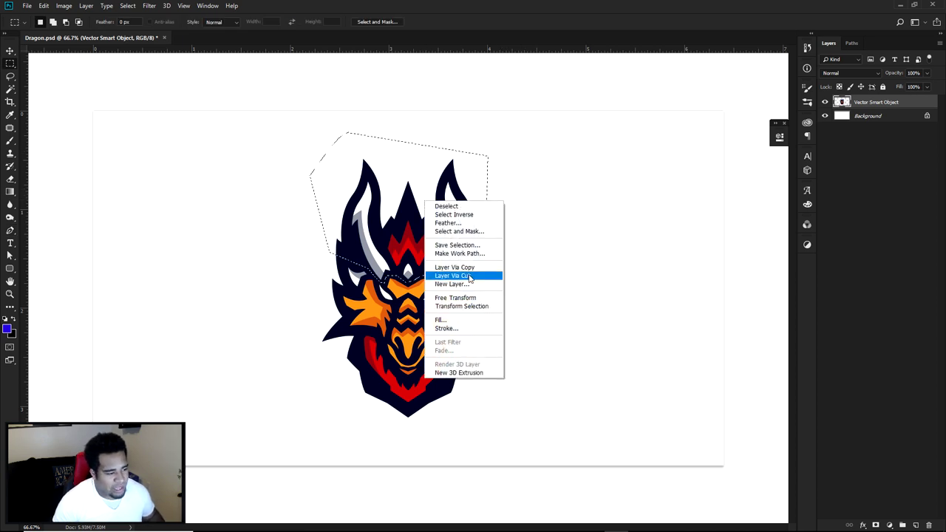
left_click(469, 278)
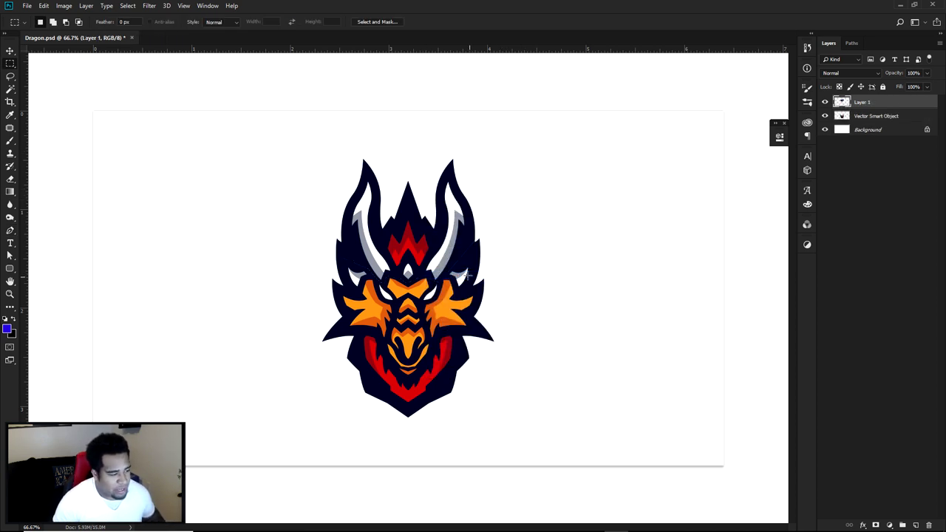
right_click(9, 65)
left_click(35, 65)
- Switch to Illustrator, deselect the dragon artwork, and bring up the MechWolf.ai document
mouse_move(621, 528)
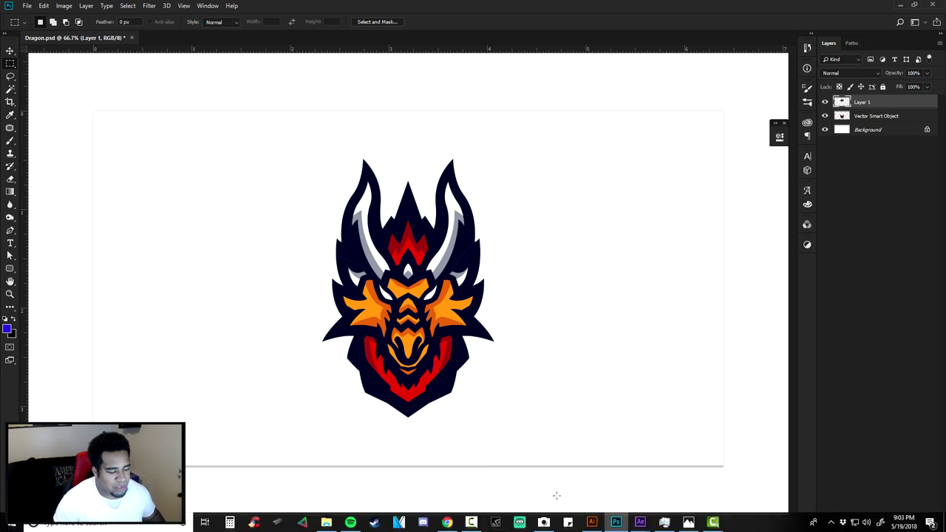
left_click(591, 521)
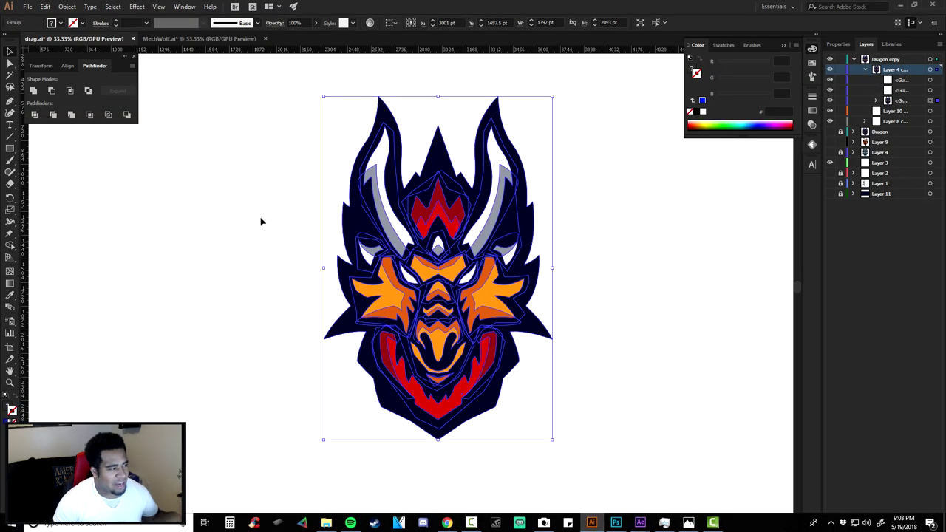
key("a")
left_click(226, 171)
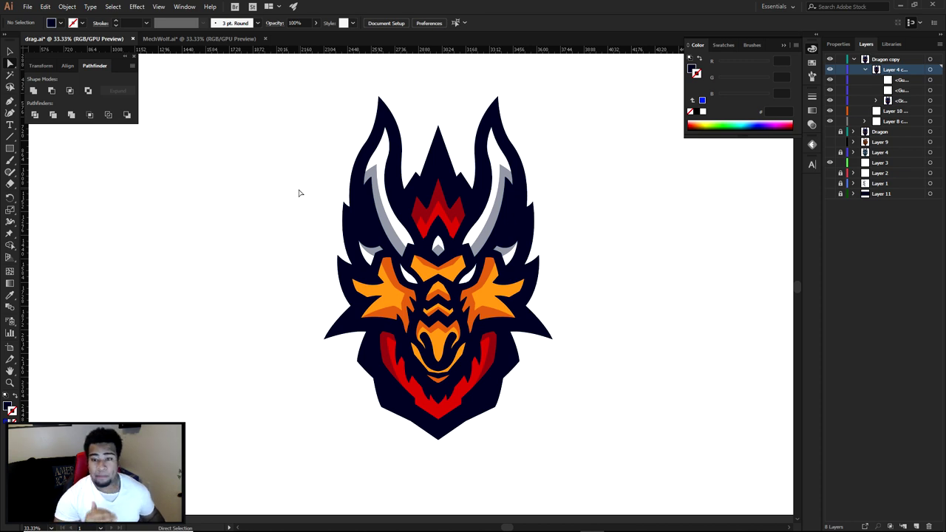
left_click(206, 39)
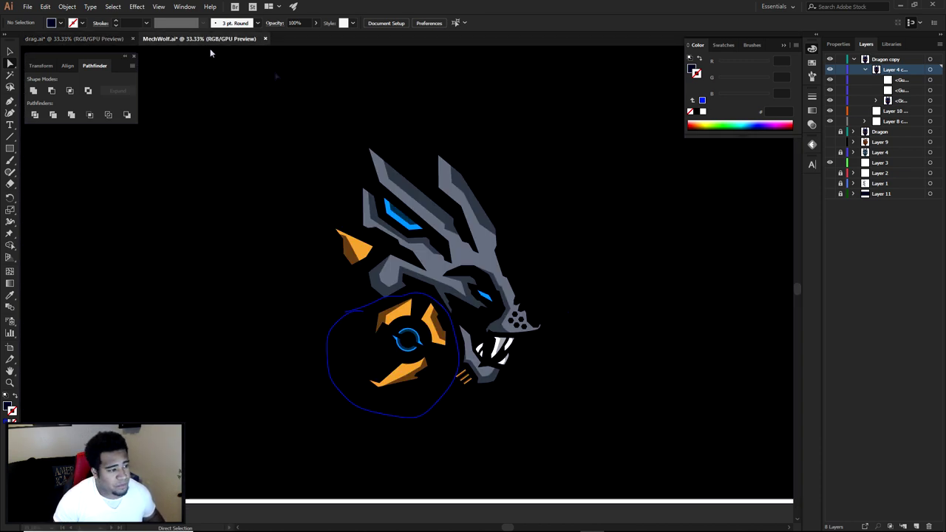
- Switch to Photoshop and make the dragon's Vector Smart Object layer active
left_click_drag(544, 224, 524, 247)
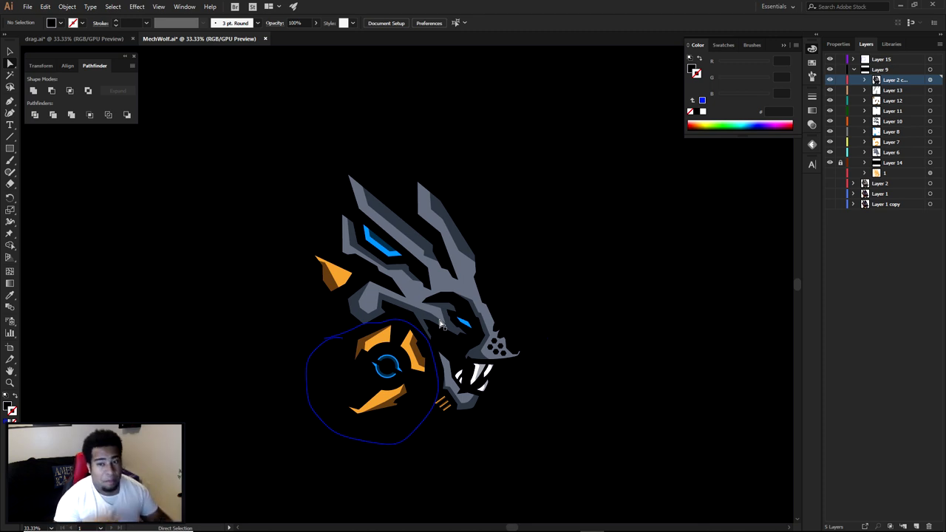
left_click(614, 520)
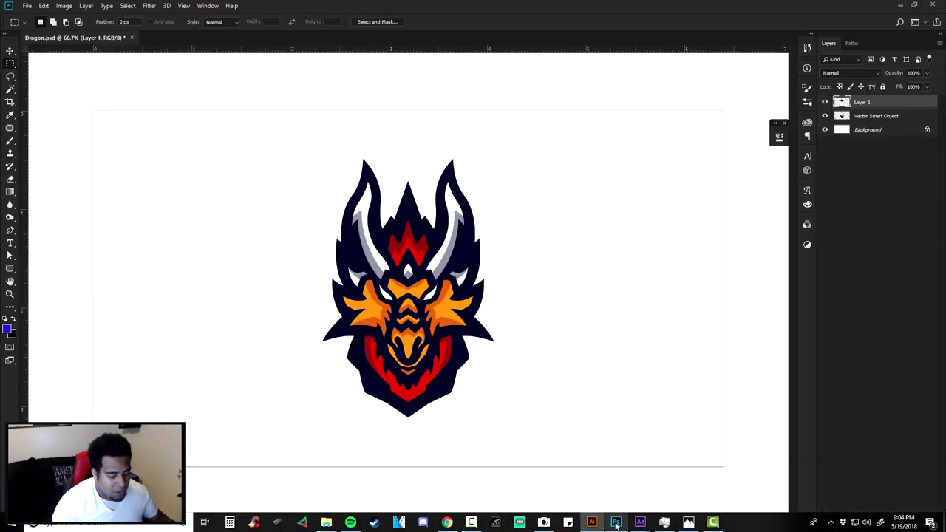
left_click(872, 115)
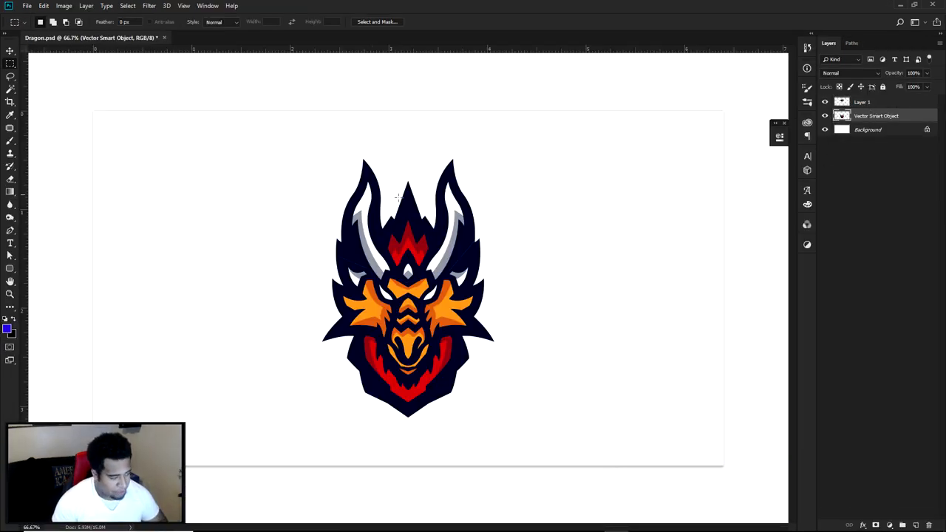
- Start a pen path outside the left cheek spike and trace it beneath the jaw, between face and red mane, to the right cheek
scroll(363, 289, "up", 8, "alt")
key("o")
key("p")
left_click(296, 350)
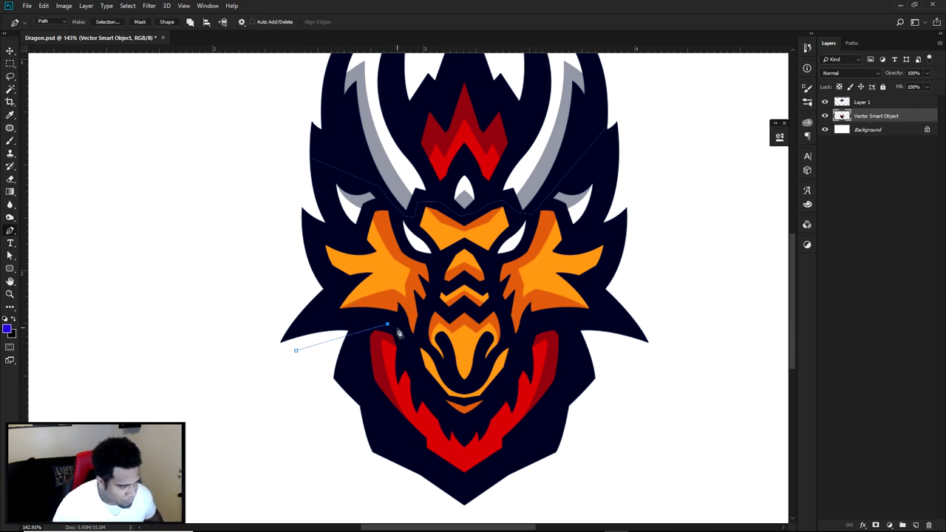
left_click(492, 413)
left_click(510, 365)
left_click(550, 320)
- Carry the pen path loosely around the outside of the dragon's neck and close it at its starting point
left_click(655, 395)
left_click_drag(653, 443, 587, 331)
left_click(600, 274)
left_click(575, 408)
left_click(413, 443)
left_click(329, 444)
left_click(247, 378)
left_click(230, 239)
- Convert the neck path to a selection and cut the enclosed neck and red mane onto a new layer with Layer Via Cut
right_click(431, 207)
left_click(485, 247)
left_click(527, 152)
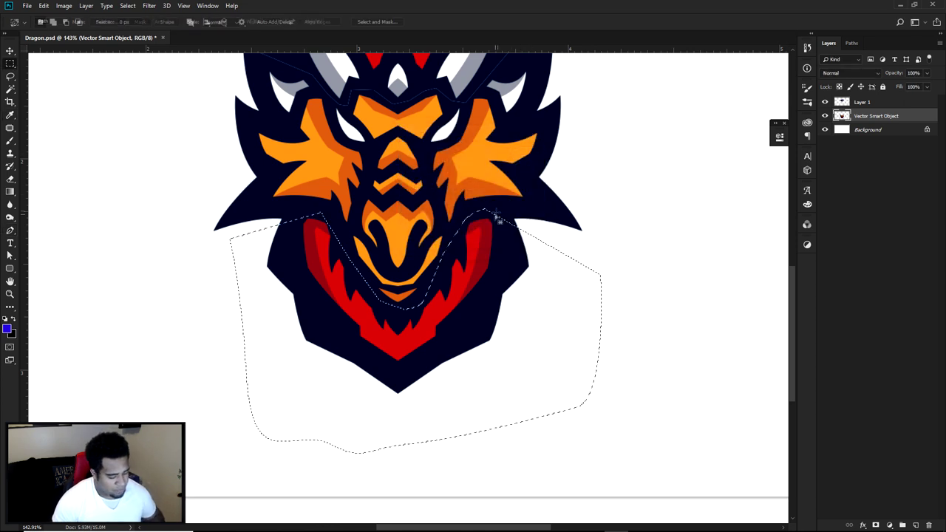
right_click(499, 218)
left_click(530, 292)
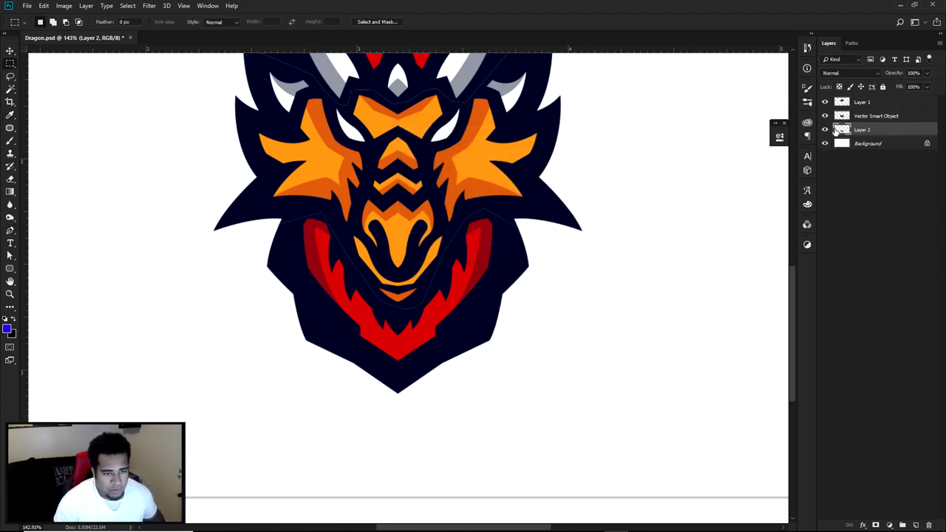
- Rename the neck layer Btm, the face layer Mid and the horns layer Top
double_click(862, 130)
type("Btm")
key("Return")
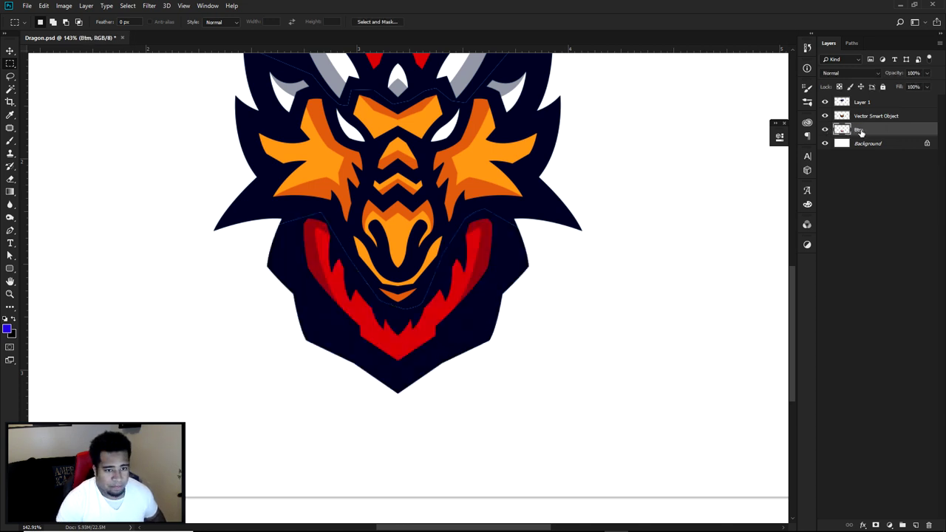
double_click(875, 116)
type("Mid")
key("Return")
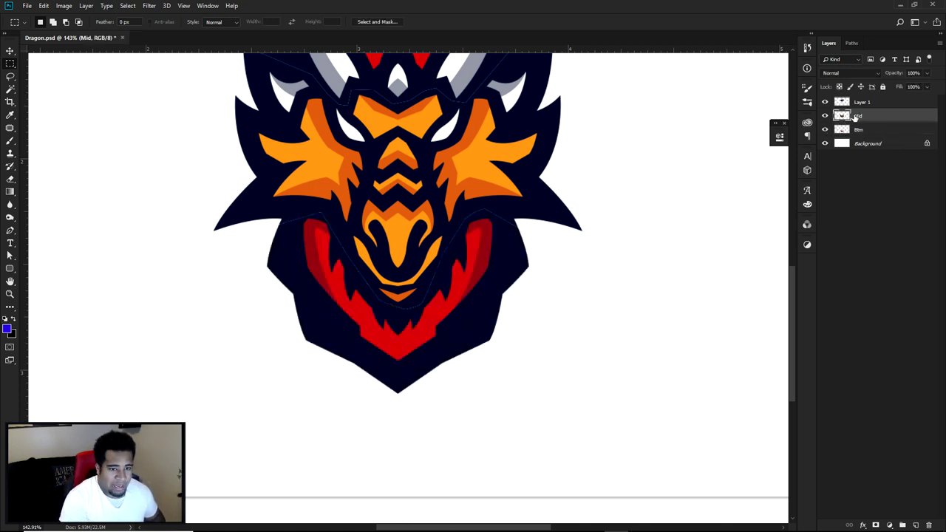
double_click(861, 103)
type("Top")
key("Return")
- Save the layered document as Dragon in Photoshop format in the 1whatever folder, replacing the existing file
key("v")
scroll(603, 190, "down", 4)
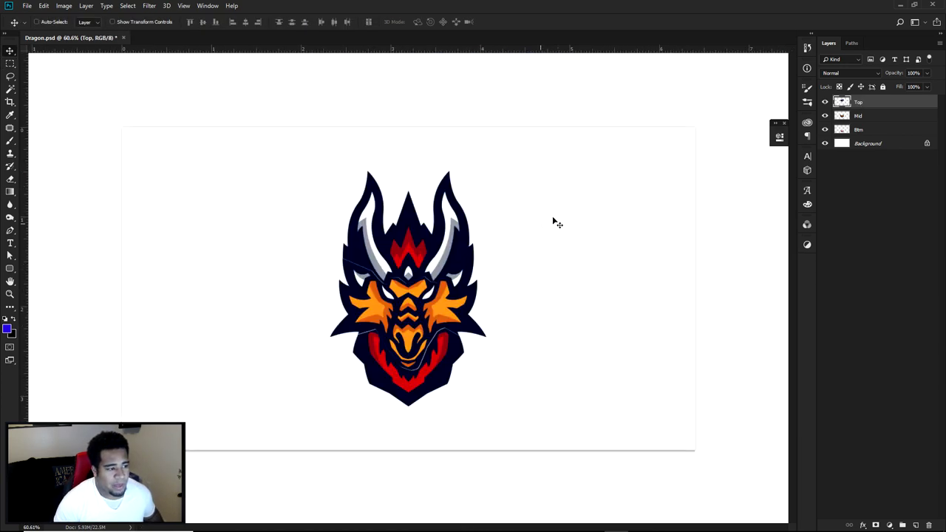
scroll(607, 240, "up", 1)
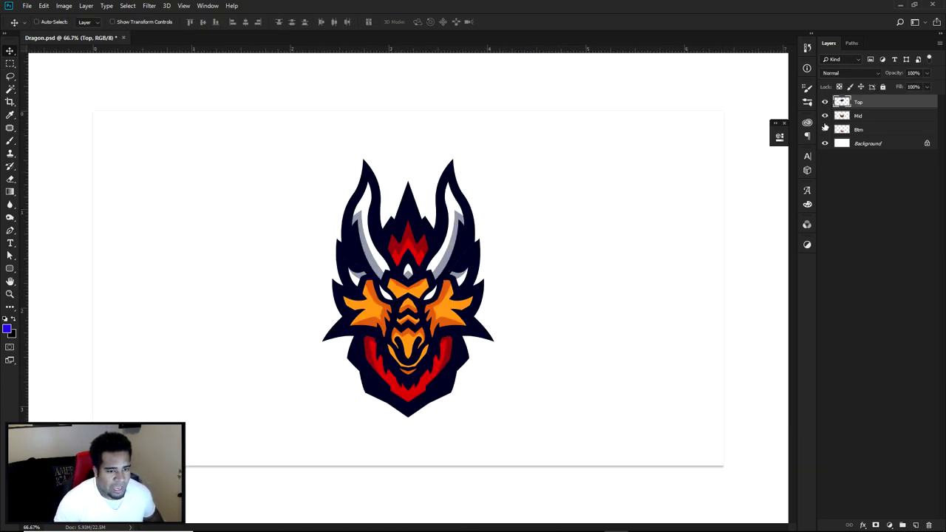
left_click(27, 5)
left_click(67, 116)
left_click(184, 83)
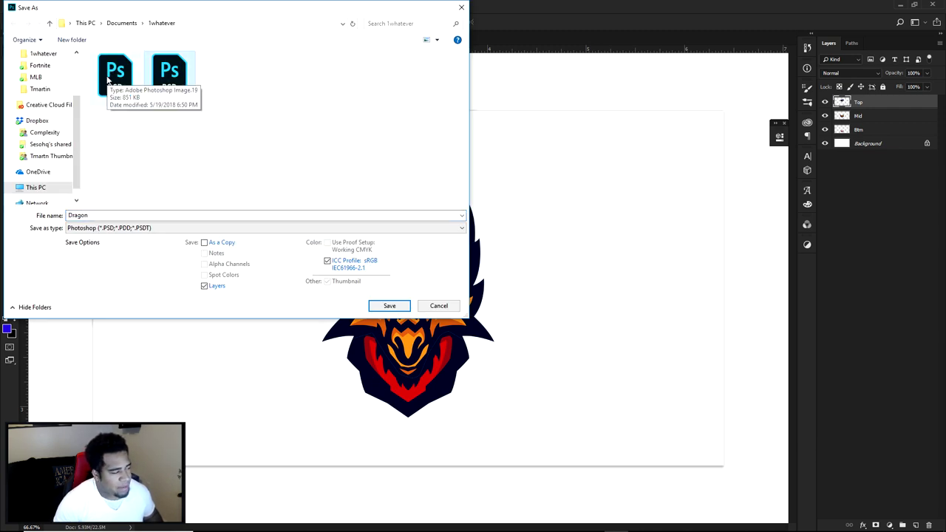
left_click(403, 306)
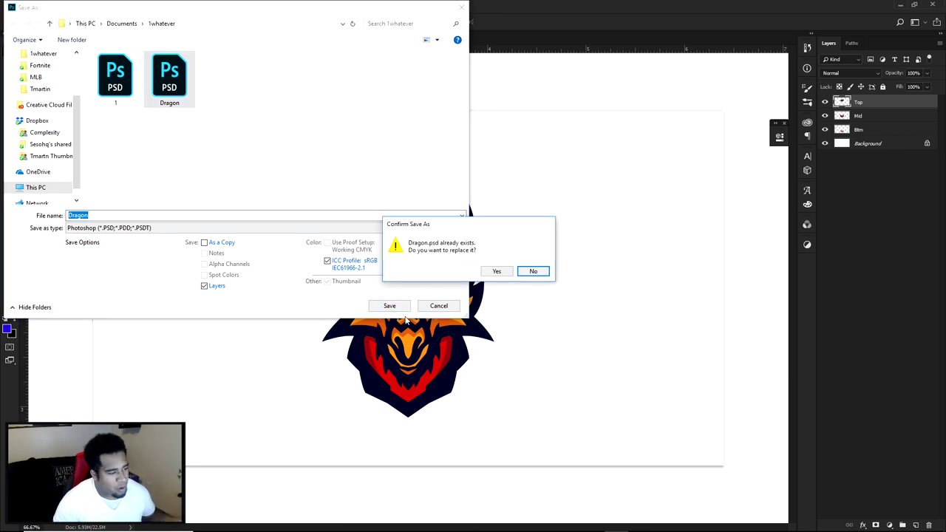
left_click(498, 271)
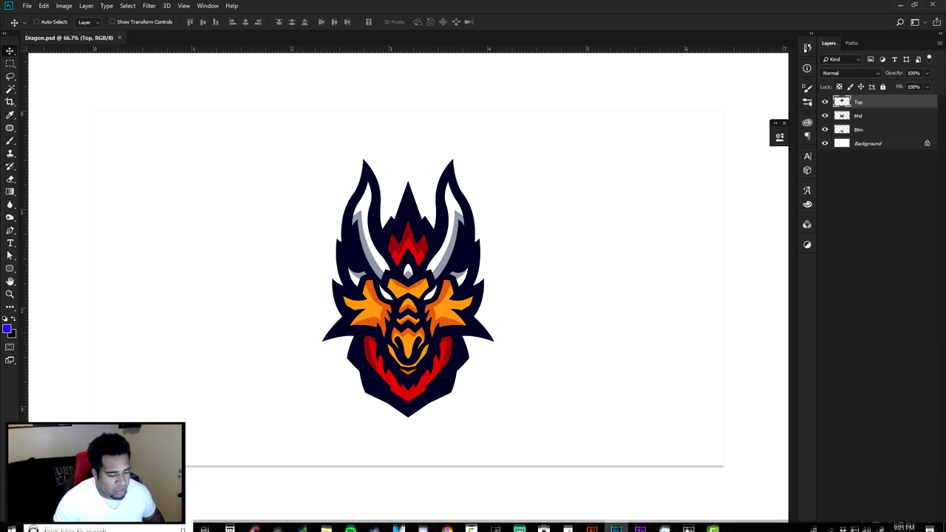
- Switch to the Mascot Animation project in After Effects and go to the start of the Tutorial Fly In composition
mouse_move(640, 522)
left_click(684, 477)
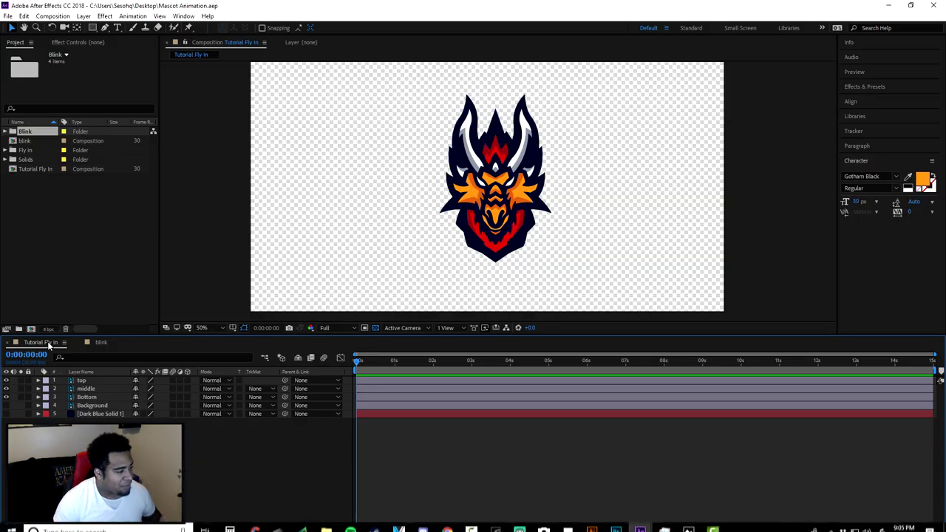
left_click(450, 367)
key("Home")
- Toggle the top, middle and Bottom layers off and on in turn to examine which dragon part each one holds
left_click(6, 380)
left_click(6, 380)
left_click(6, 388)
left_click(6, 388)
left_click(6, 397)
left_click(6, 397)
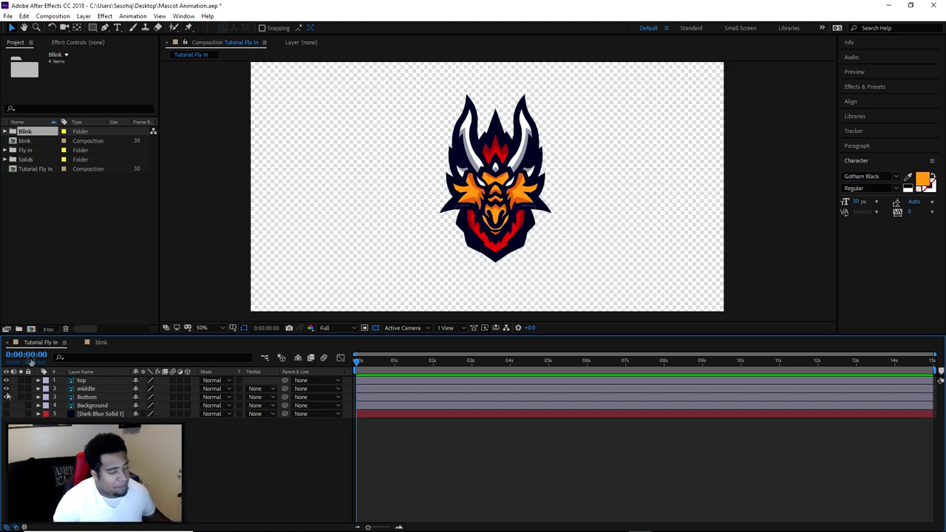
- Review the frame size and frame rate in the new composition settings, then cancel without creating a composition
left_click(53, 16)
left_click(63, 25)
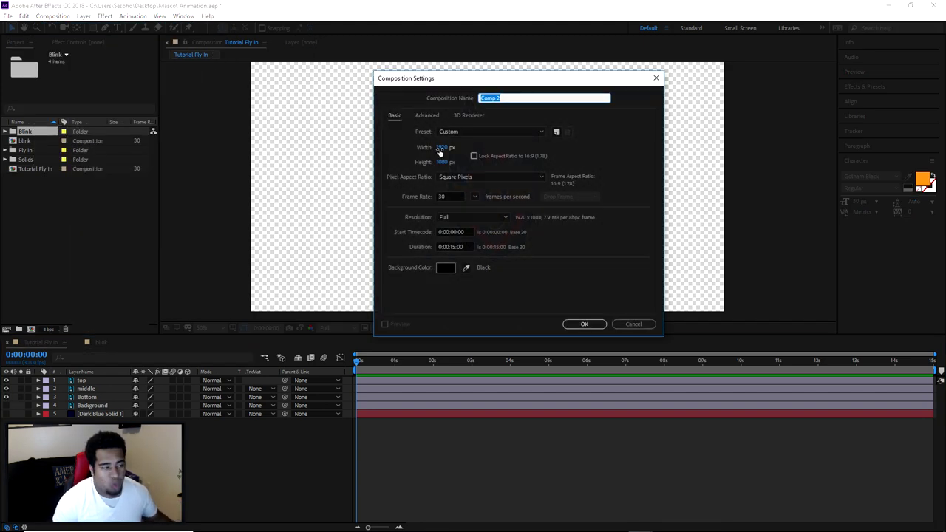
double_click(446, 196)
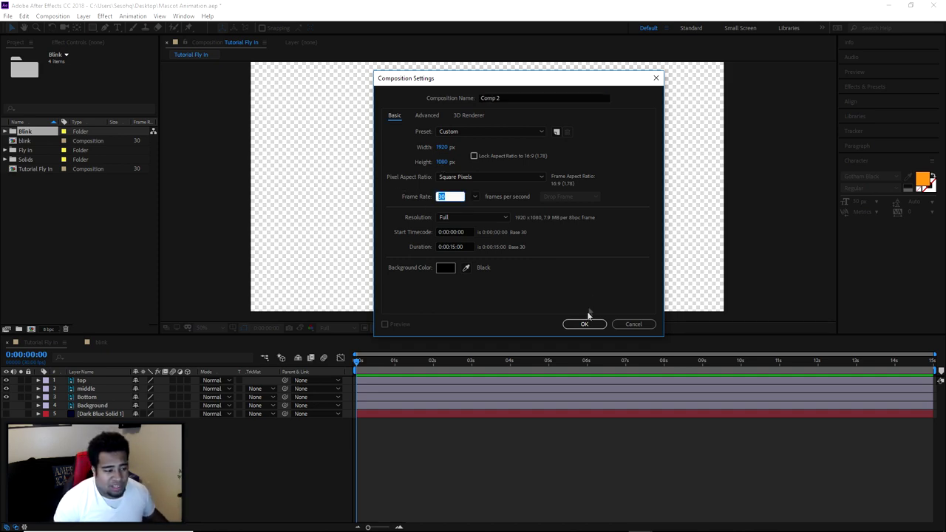
left_click(634, 324)
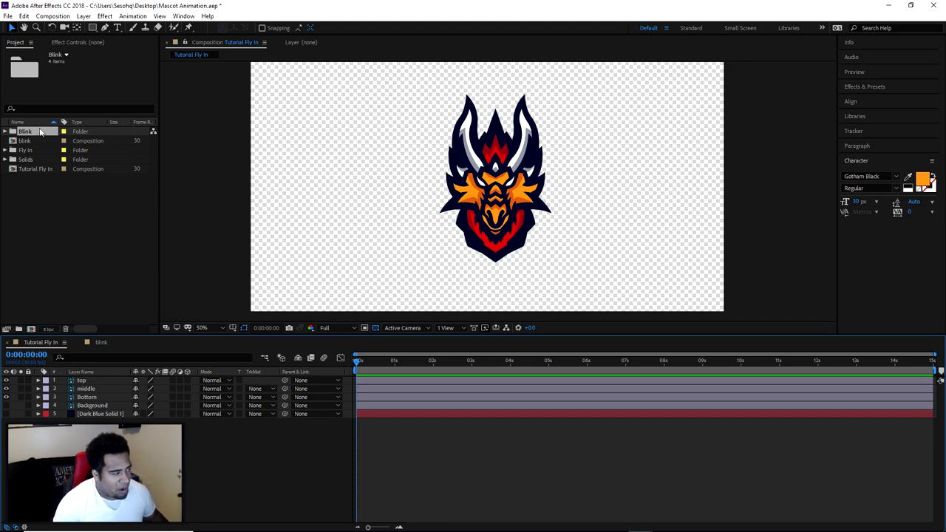
- Import Dragon.psd from the 1whatever folder as Composition - Retain Layer Sizes with Editable Layer Styles
right_click(70, 200)
mouse_move(179, 249)
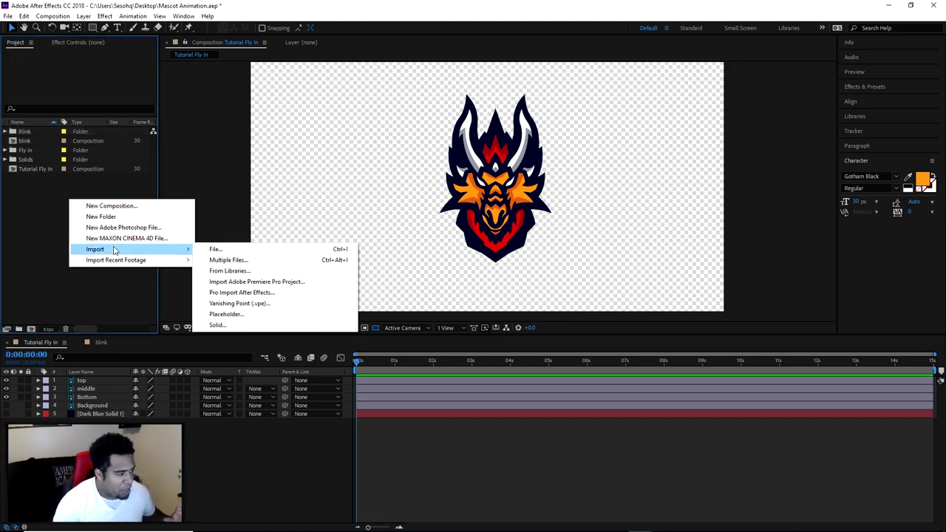
left_click(212, 252)
left_click(555, 181)
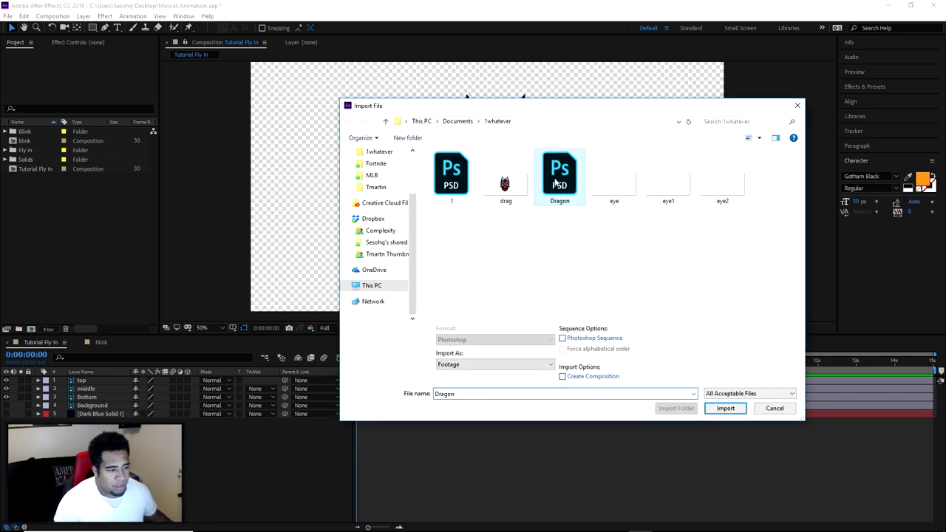
left_click(725, 409)
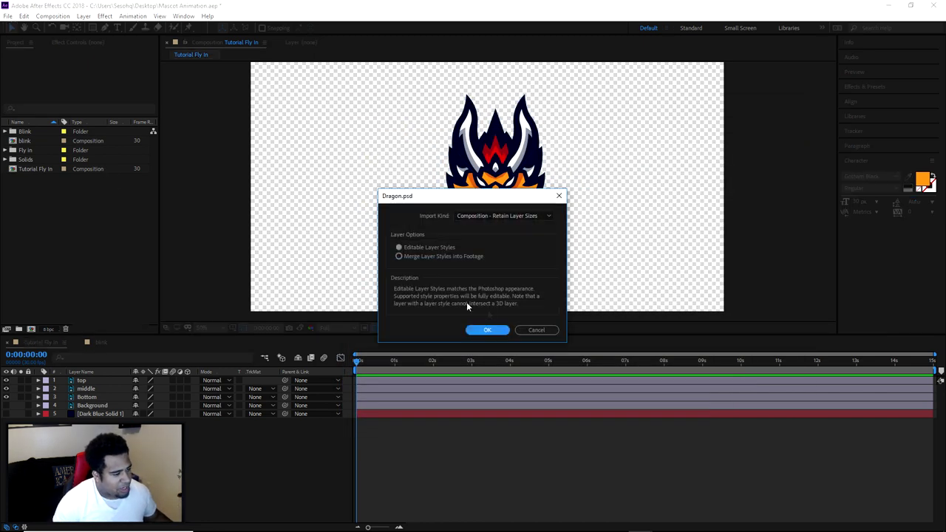
left_click(476, 216)
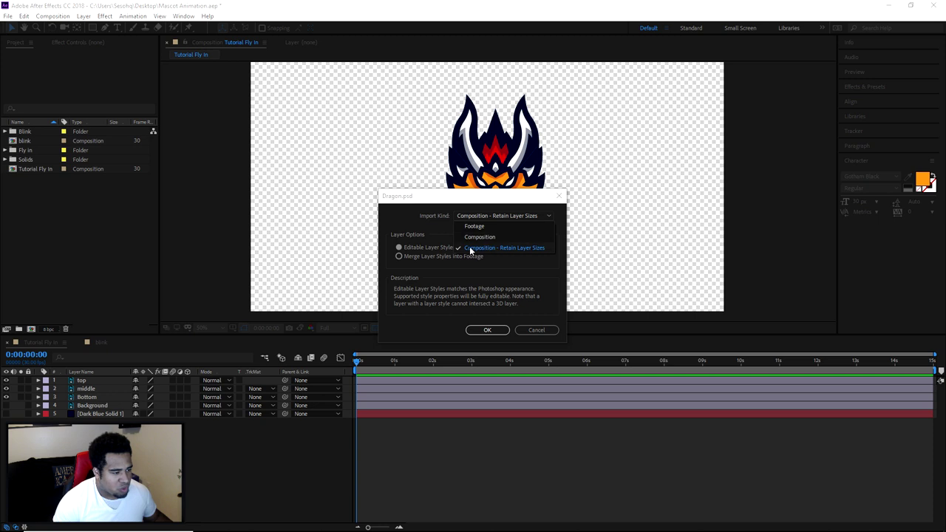
left_click(488, 329)
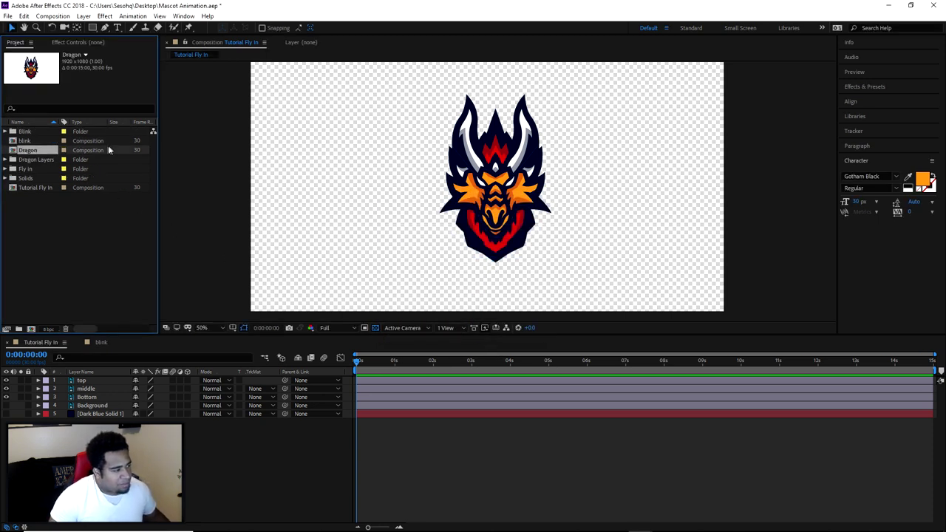
- Open the imported Dragon composition, select all its layers to check them, and close the composition
double_click(32, 151)
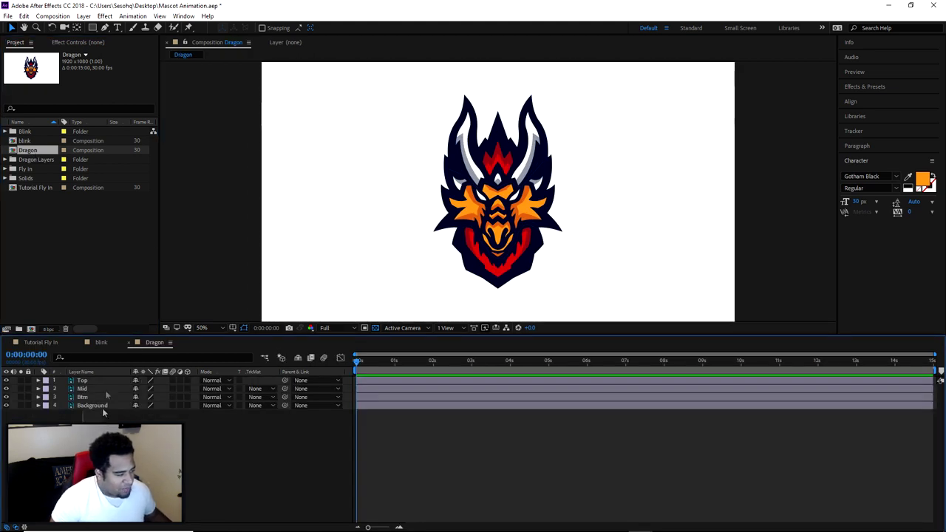
key("ctrl+a")
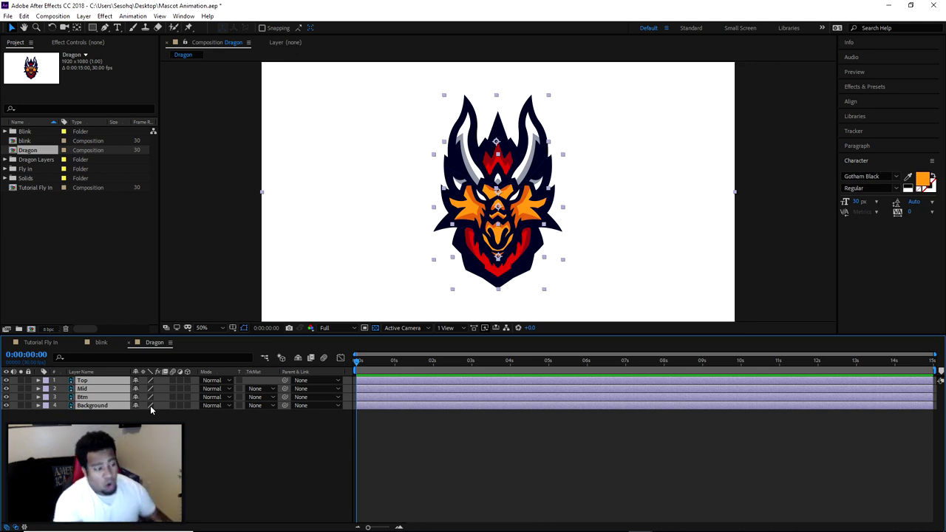
left_click(129, 342)
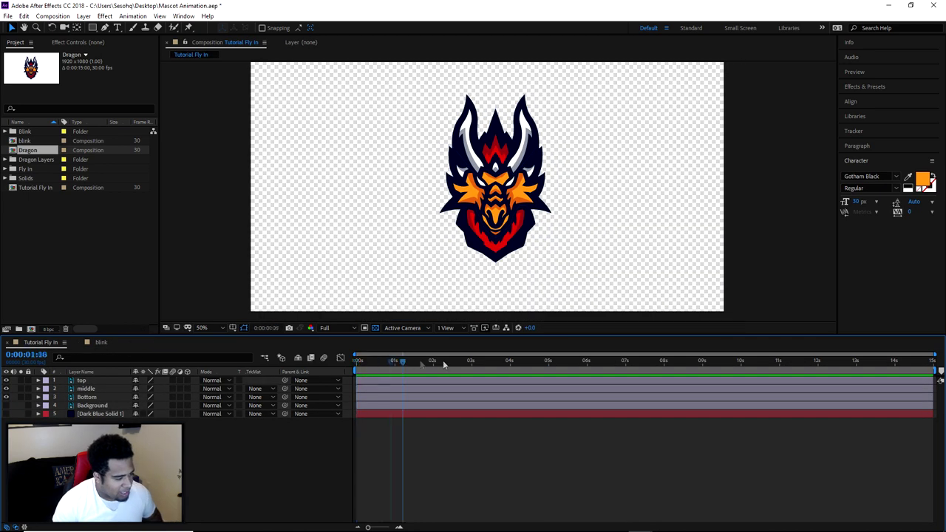
- Preview the eye animation in the blink composition and return to its first frame
left_click(103, 342)
key("space")
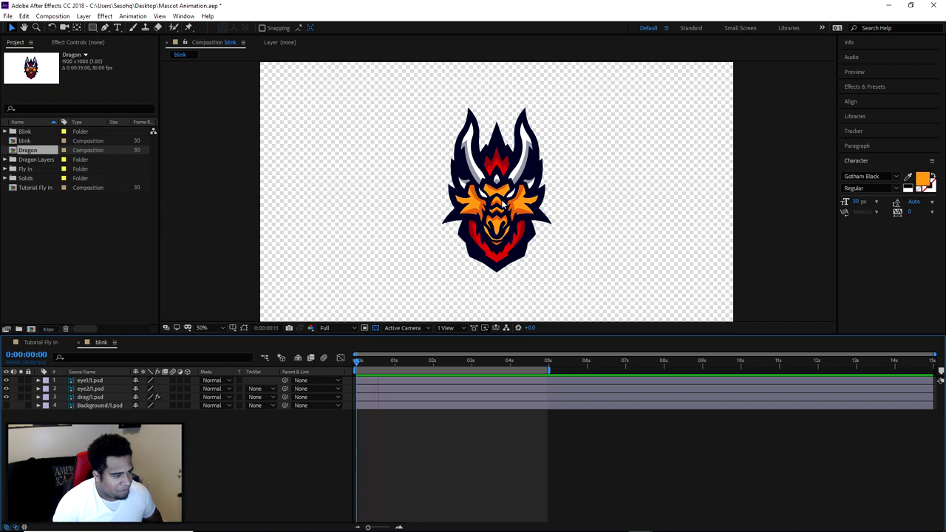
mouse_move(359, 363)
left_mouse_down()
mouse_move(442, 368)
mouse_move(358, 368)
left_mouse_up()
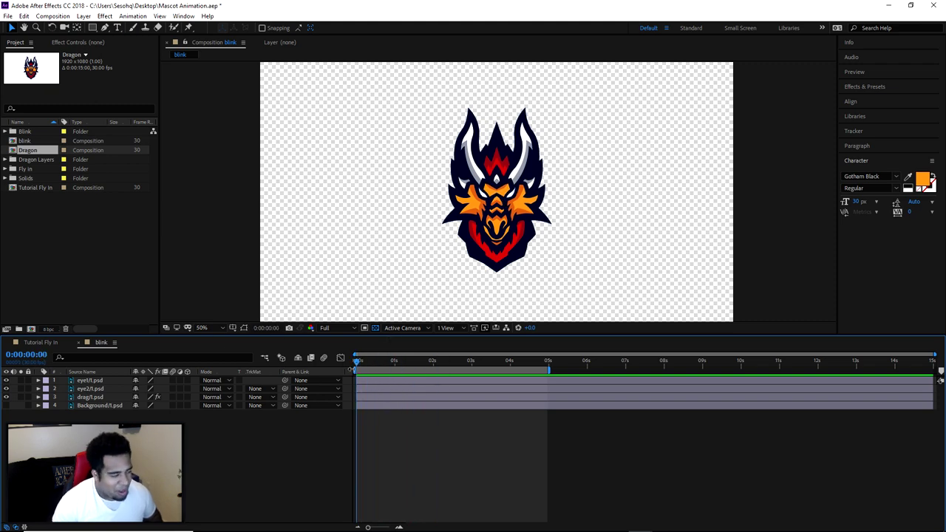
- Return to the first frame of the Tutorial Fly In composition, then select and solo the middle layer
left_click(40, 342)
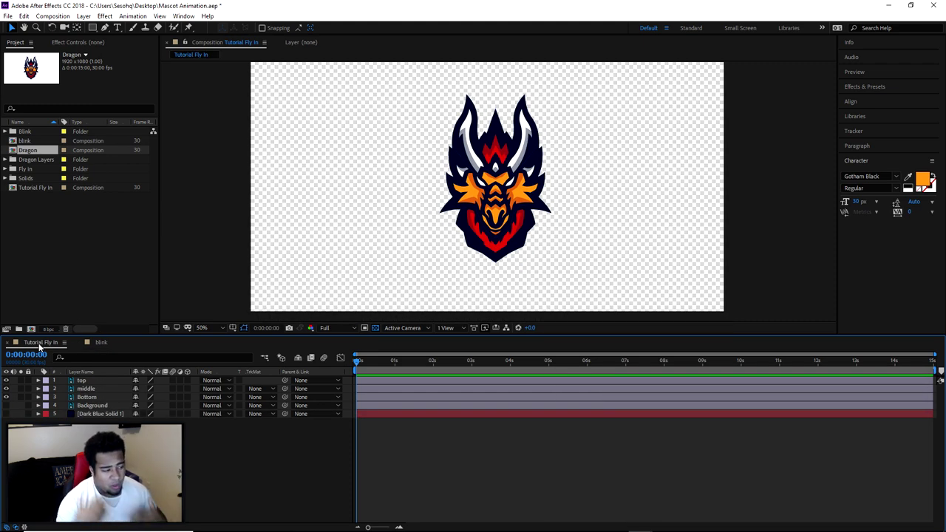
left_click_drag(378, 370, 345, 369)
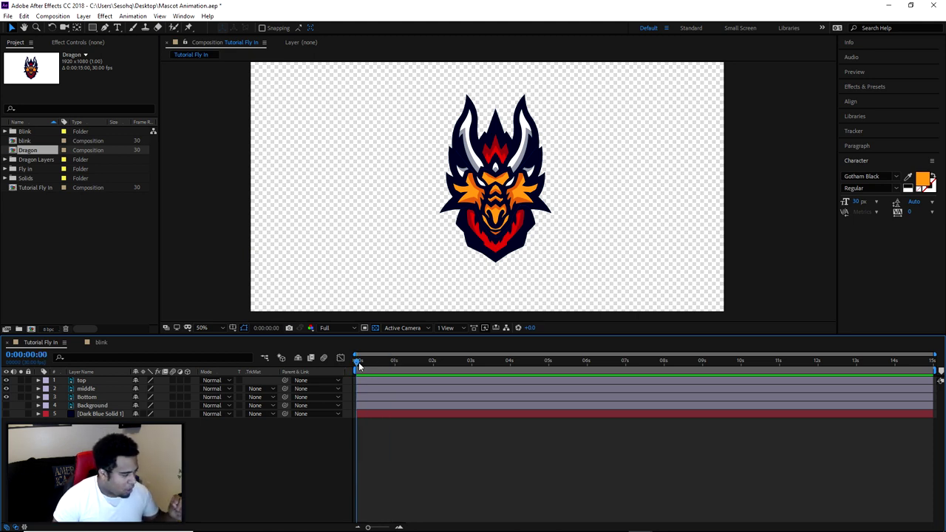
left_click(83, 389)
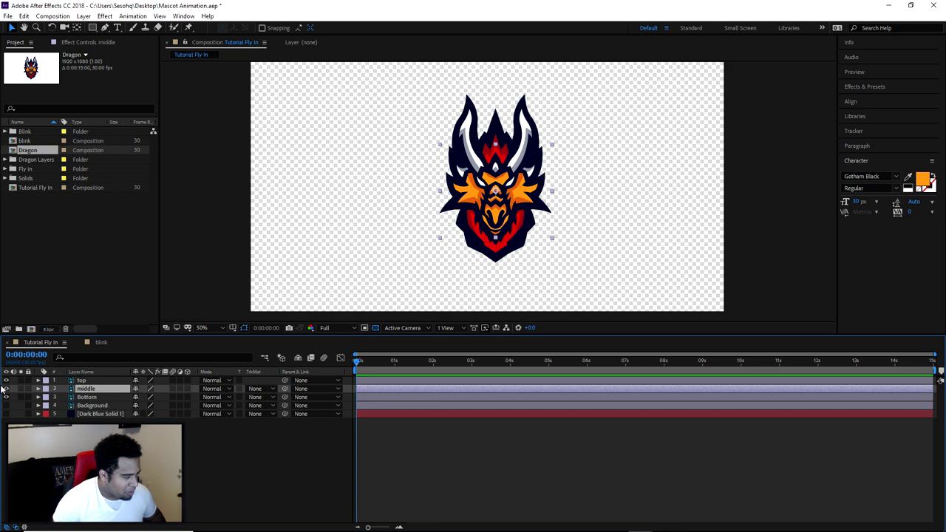
left_click(20, 390)
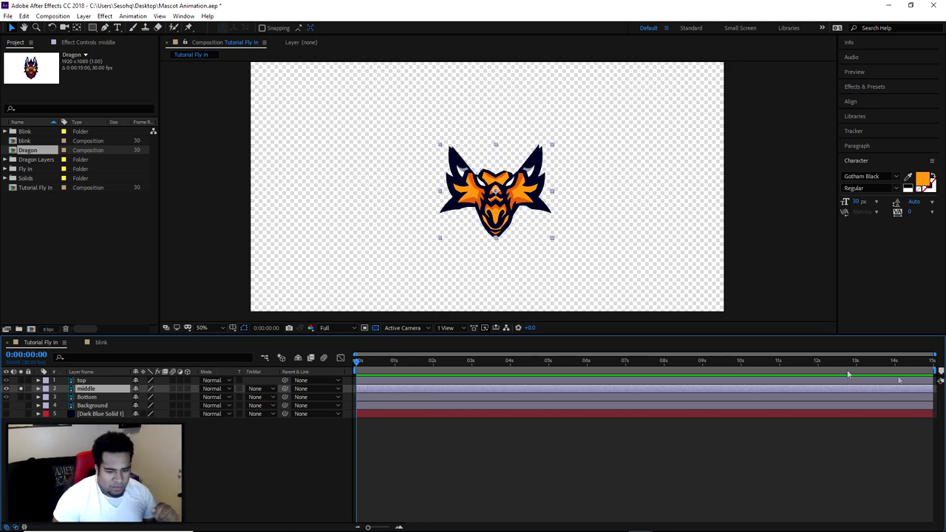
- End the Tutorial Fly In work area at 3 seconds and move the current time to 0:00:01:15
left_click_drag(940, 370, 471, 368)
left_click_drag(370, 528, 380, 528)
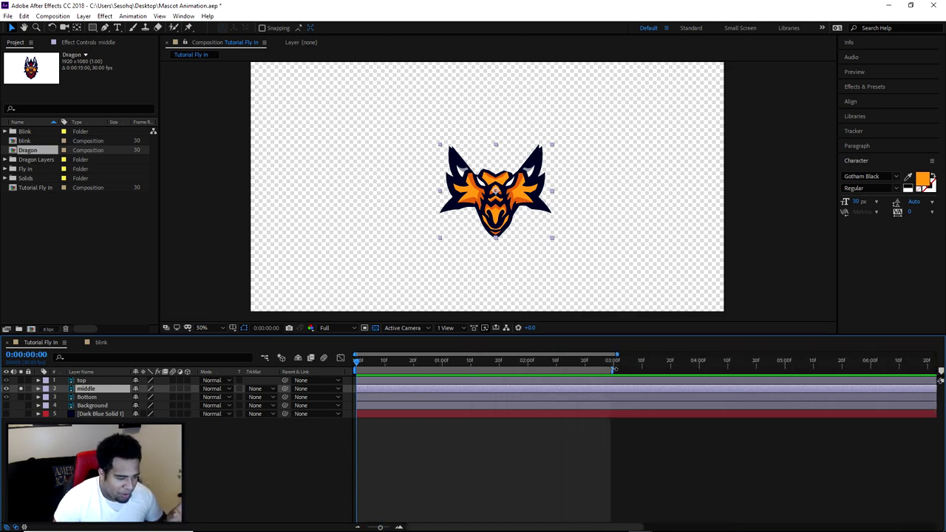
left_click_drag(612, 368, 616, 368)
left_click_drag(373, 362, 501, 362)
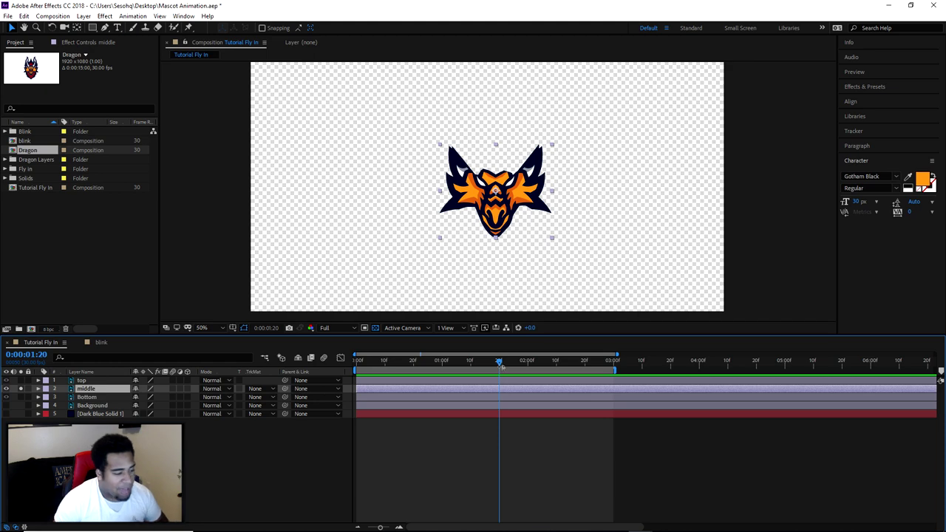
left_click_drag(499, 364, 485, 363)
left_click_drag(381, 527, 384, 527)
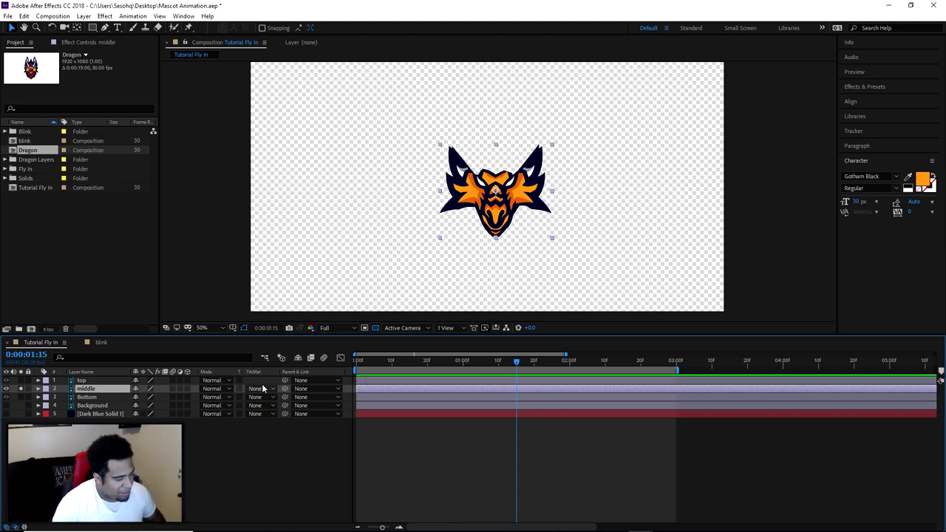
- Add Scale and Rotation keyframes to the middle layer at 0:00:01:15
key("s")
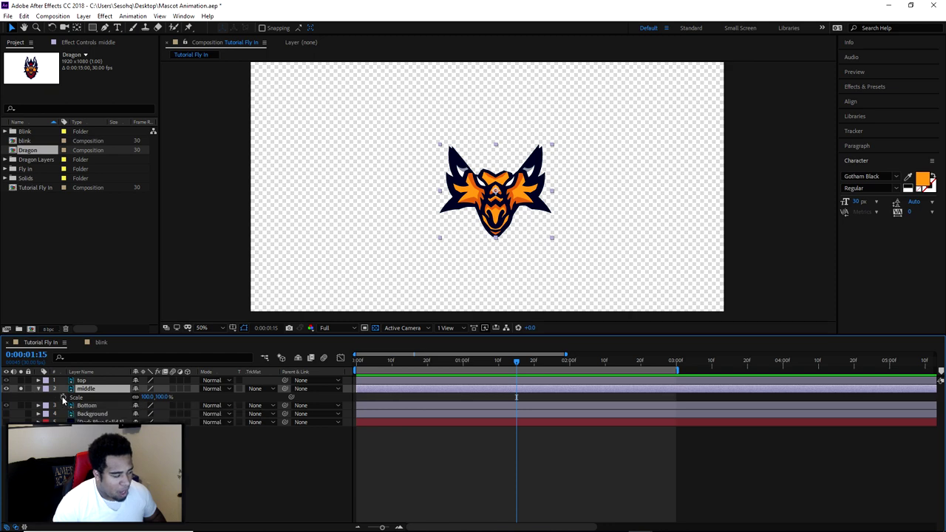
key("r")
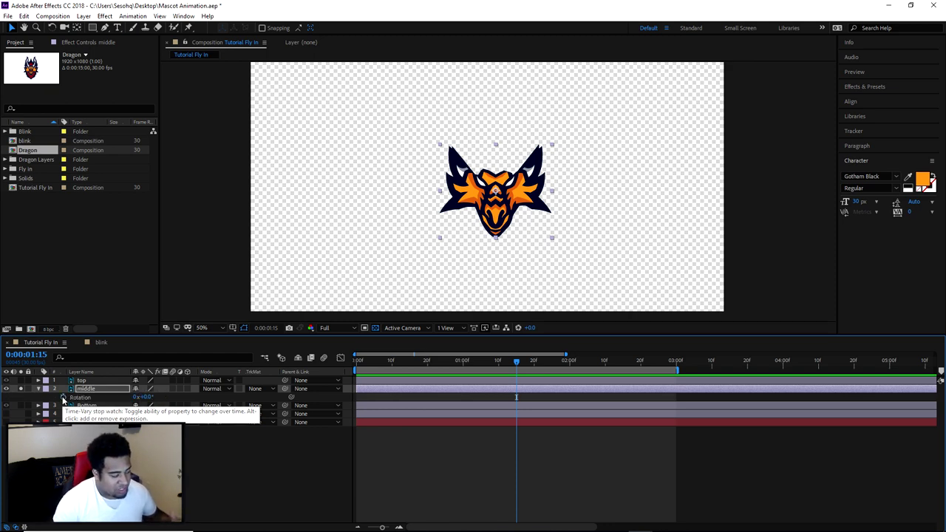
left_click(64, 397)
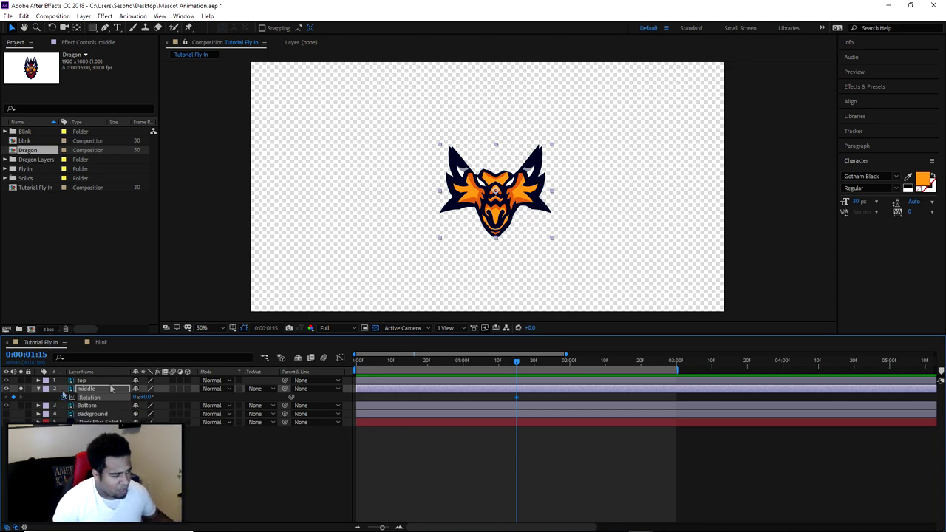
- Show the middle layer's transform properties together, including the keyframed Scale and Rotation, and return to the first frame
left_click_drag(408, 363, 319, 363)
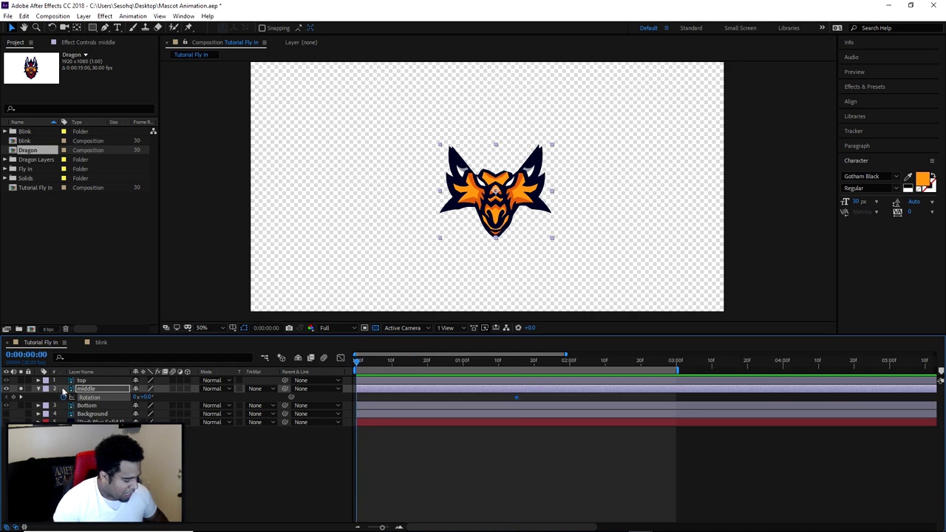
left_click(101, 388)
key("s")
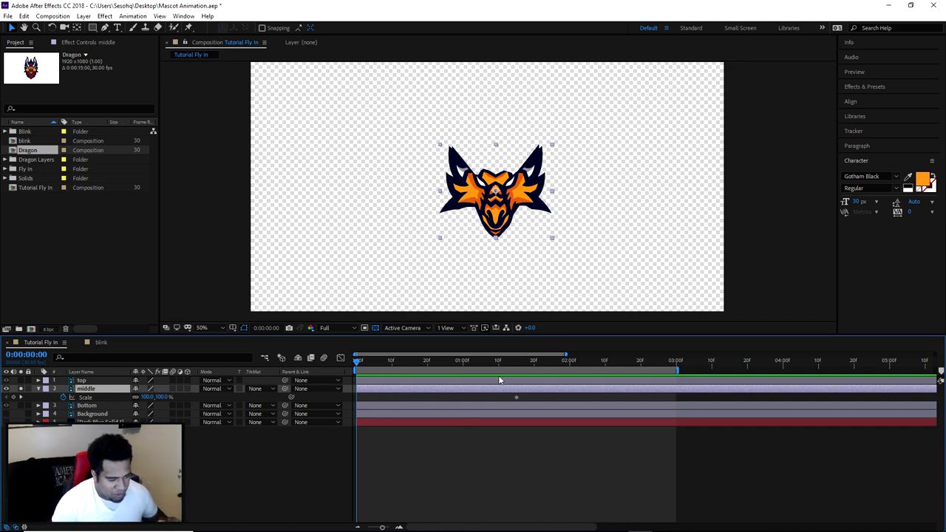
left_click_drag(520, 360, 512, 364)
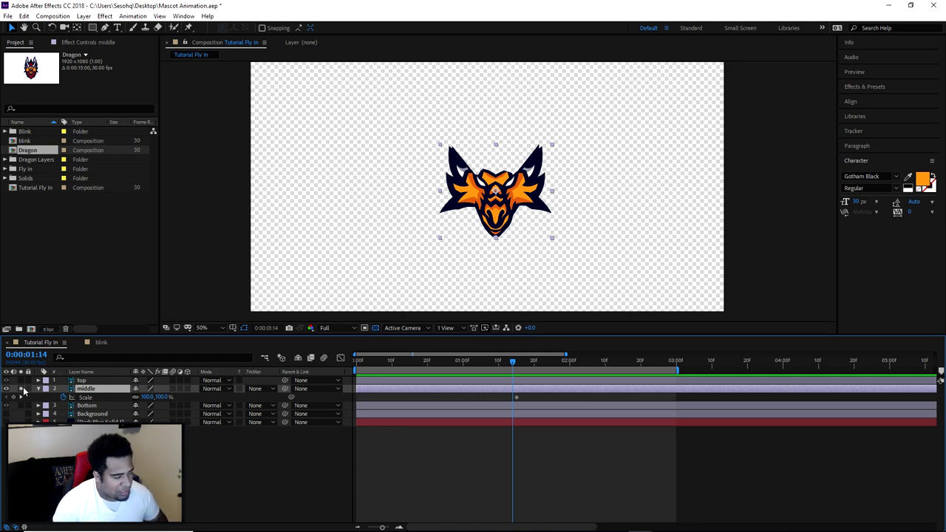
key("s")
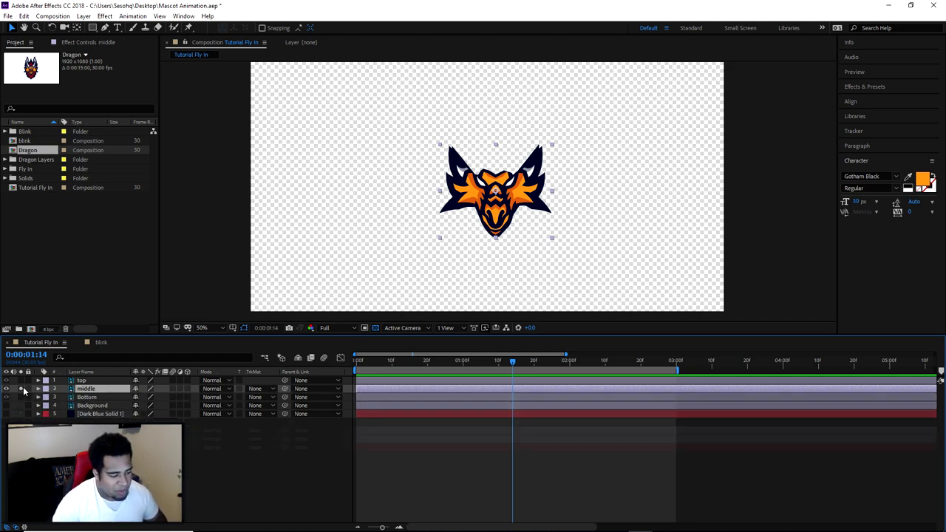
key("u")
left_click_drag(513, 358, 356, 360)
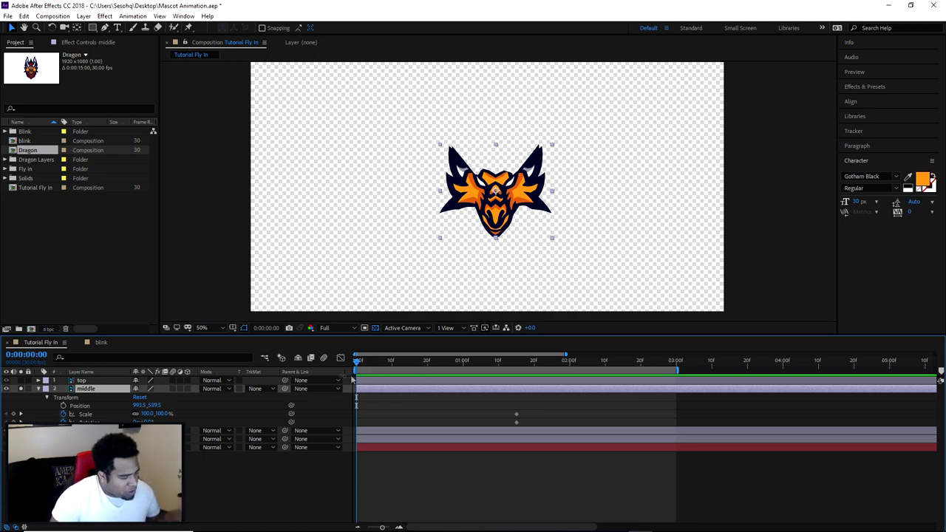
left_click(63, 414)
mouse_move(361, 365)
left_mouse_down()
mouse_move(411, 362)
mouse_move(357, 363)
left_mouse_up()
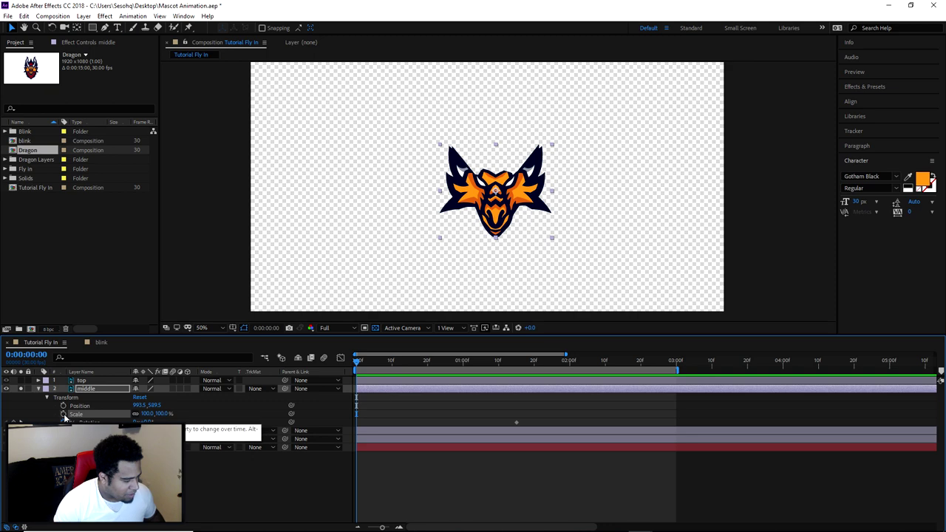
key("ctrl+z")
left_click(359, 367)
left_click_drag(360, 367, 355, 367)
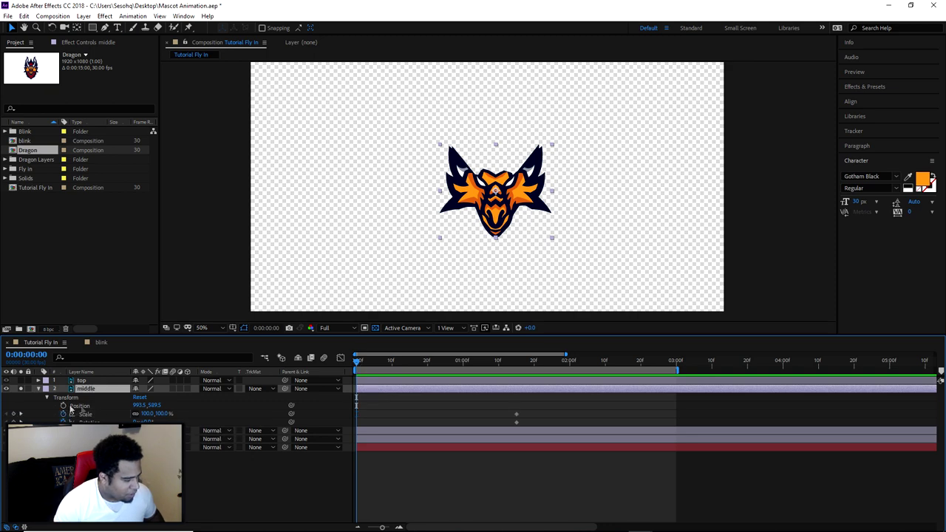
- Add a Scale keyframe to the middle layer at the first frame and set its scale to 5%
left_click(13, 414)
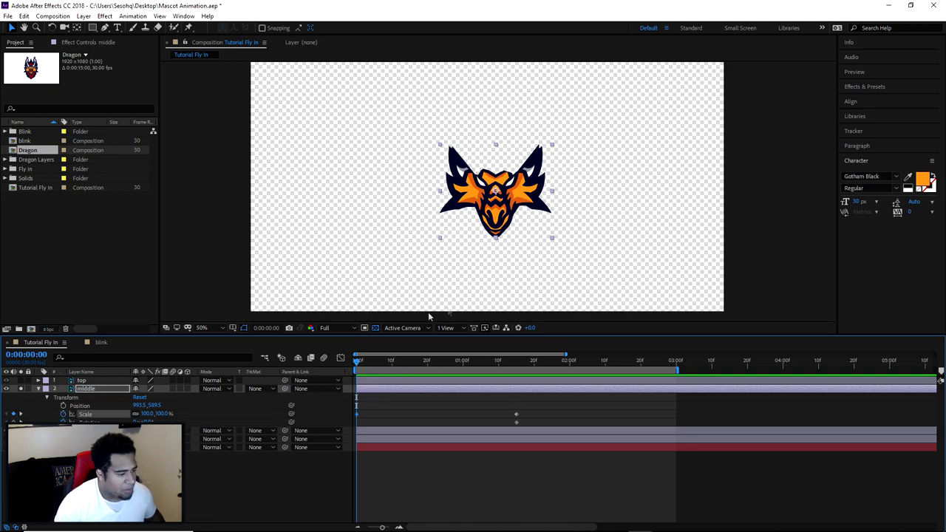
scroll(499, 196, "up", 4)
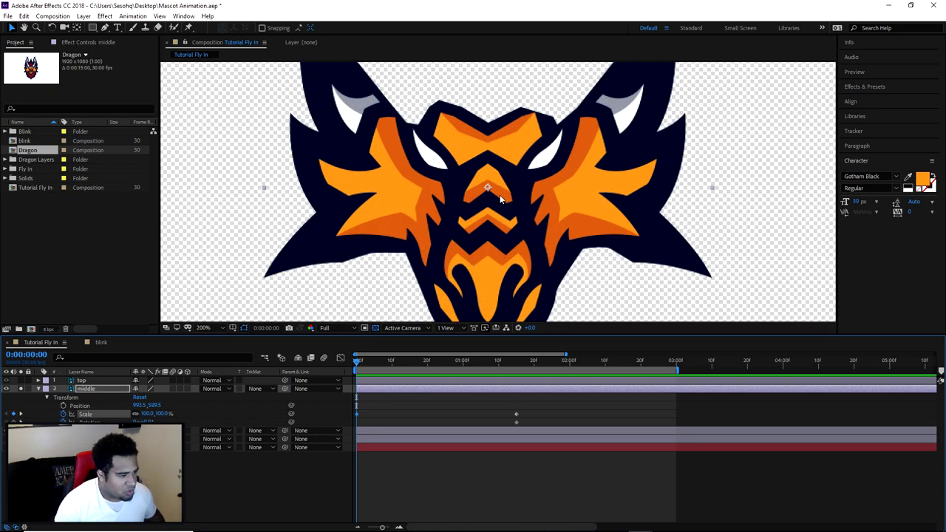
left_click(165, 414)
type("10")
key("Return")
left_click(156, 414)
type("5")
key("Return")
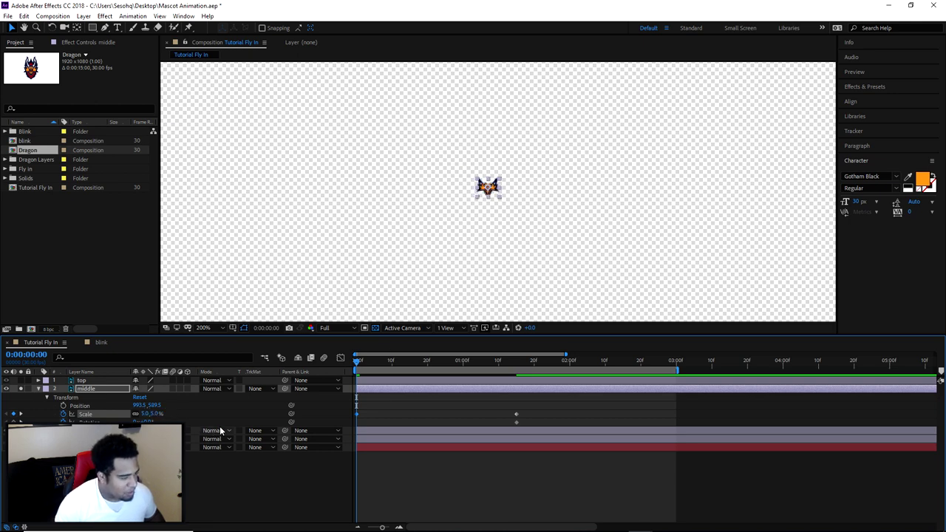
- Scrub through the middle layer's scale-up animation and return to the first frame
left_click_drag(358, 362, 530, 368)
scroll(509, 252, "down", 2)
left_click_drag(405, 364, 350, 374)
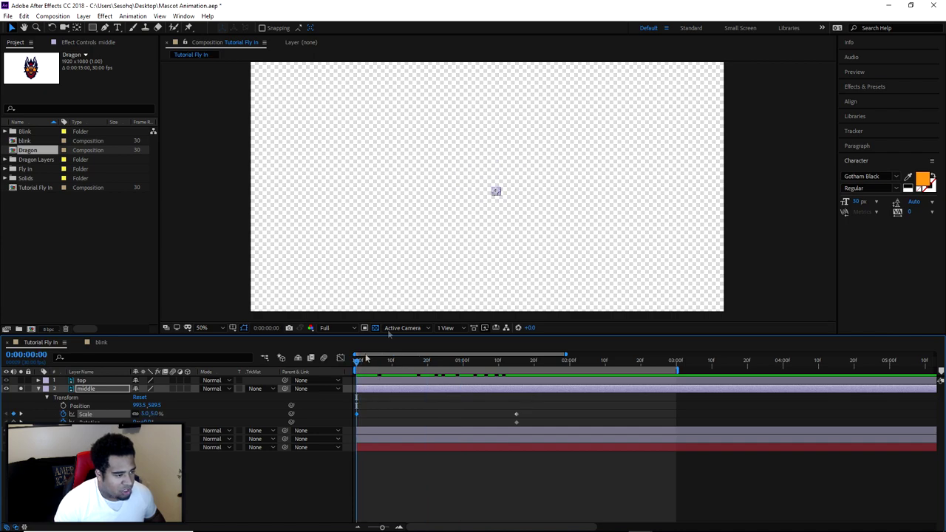
- Expand the middle layer's complete set of transform properties and clear the selection
scroll(509, 216, "up", 5)
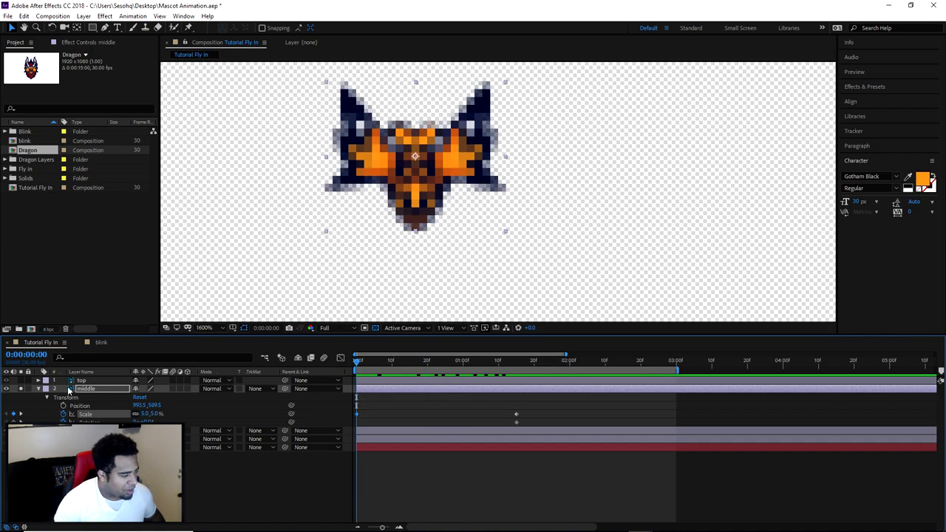
left_click(39, 389)
left_click(38, 389)
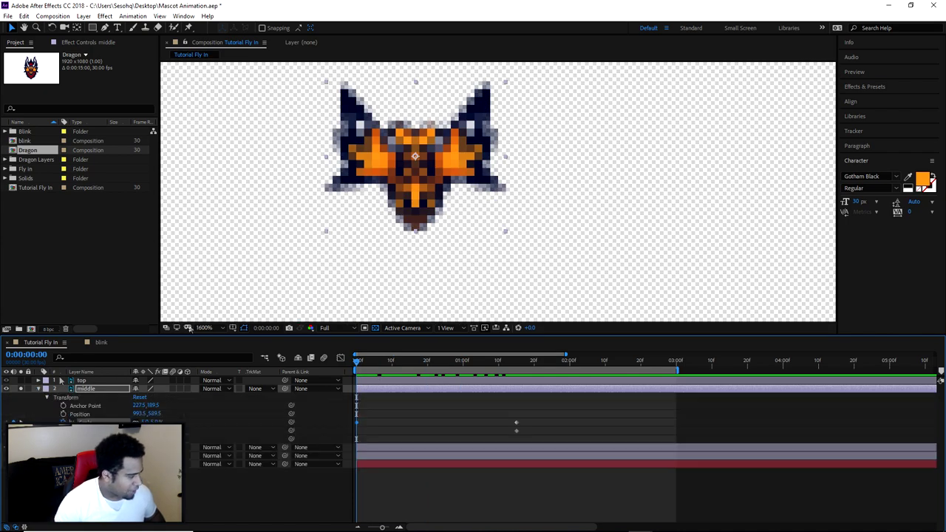
scroll(405, 206, "down", 6)
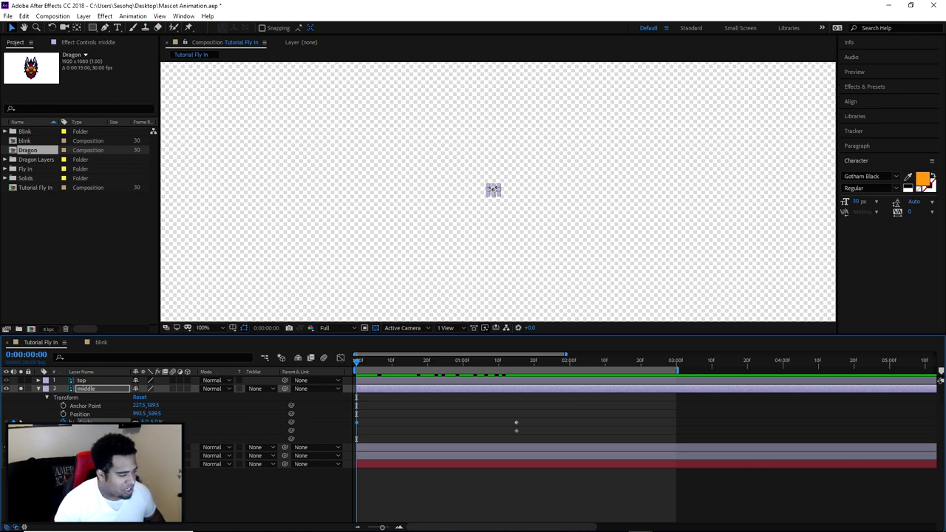
key("F2")
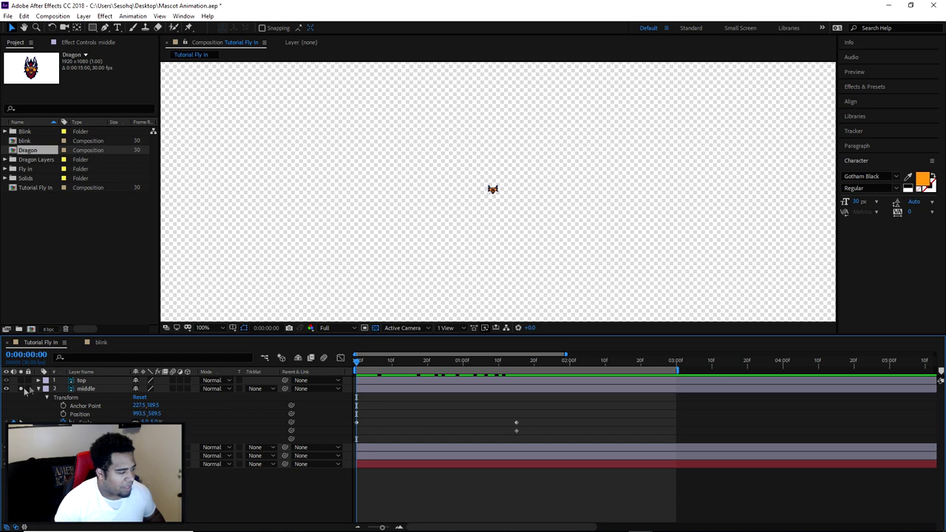
- Turn off the middle layer's solo to check its small size against the other layers and dark blue background, then solo it again
left_click(21, 389)
scroll(542, 228, "down", 1)
left_click(495, 204)
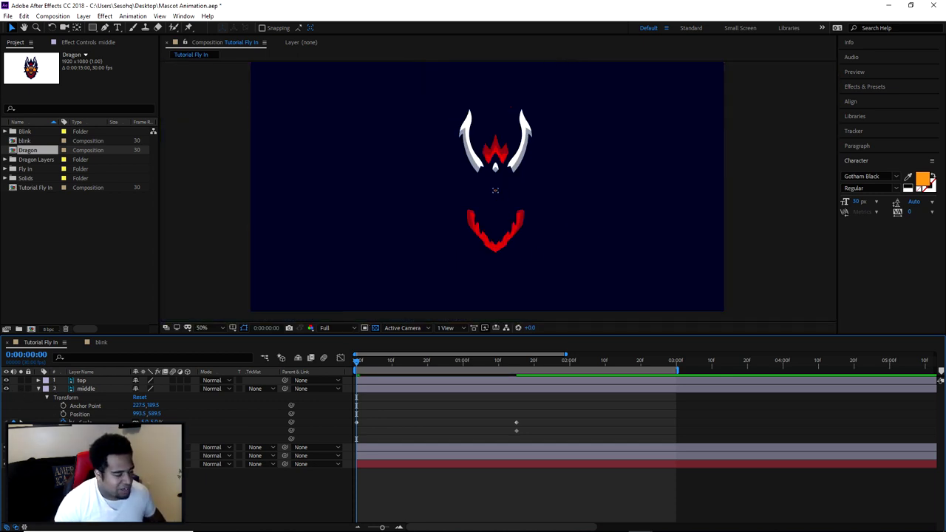
left_click(6, 464)
left_click(20, 389)
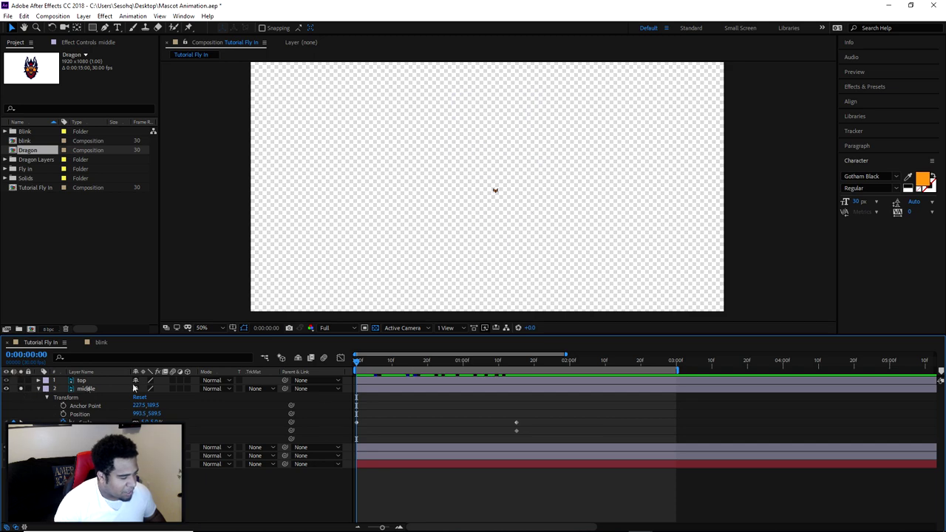
- Add an Opacity keyframe to the middle layer at the first frame
left_click(77, 390)
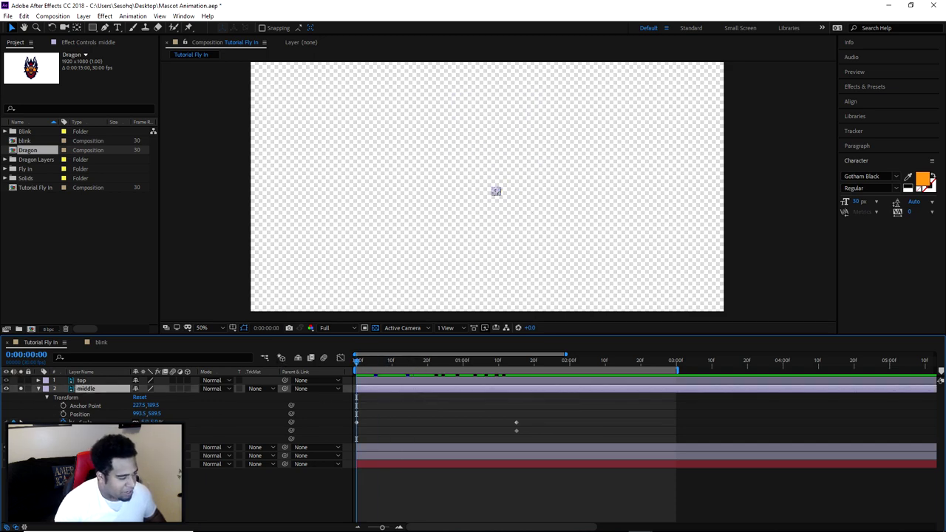
key("Return")
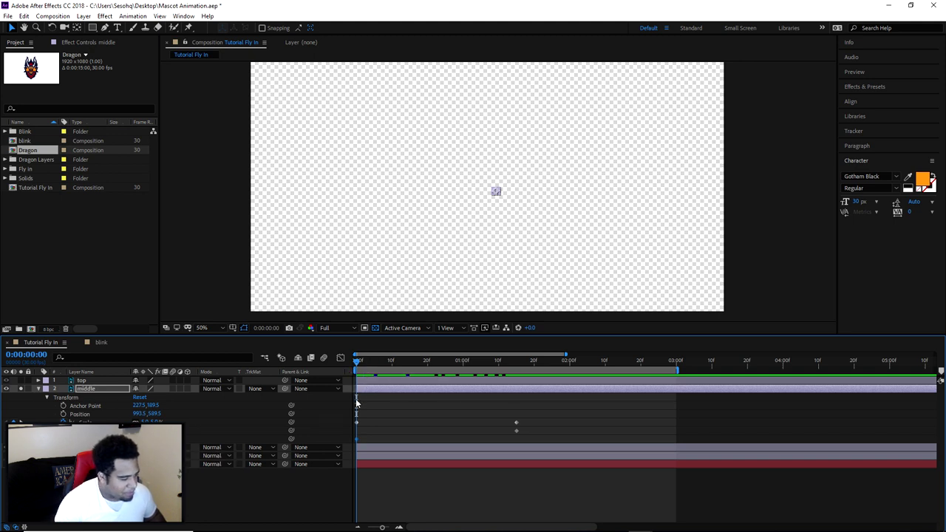
left_click_drag(382, 528, 389, 527)
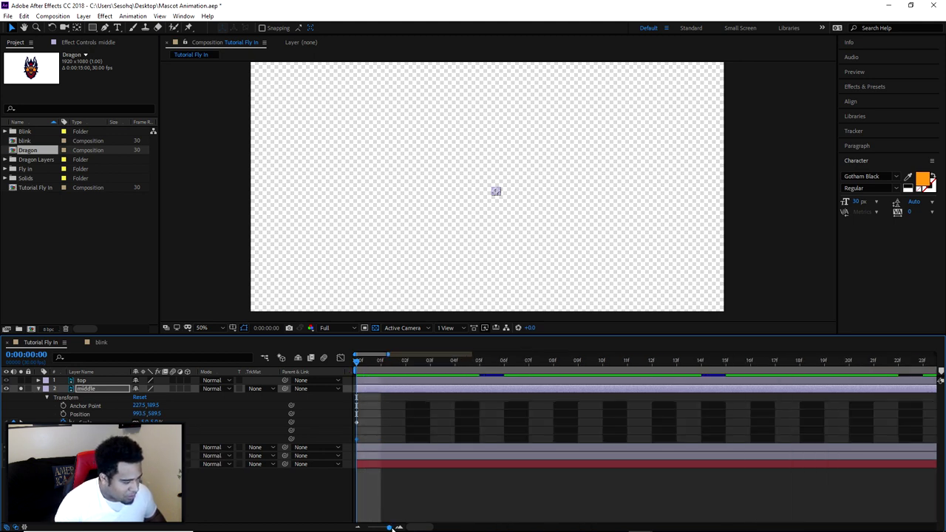
mouse_move(358, 362)
left_mouse_down()
mouse_move(380, 363)
mouse_move(356, 363)
left_mouse_up()
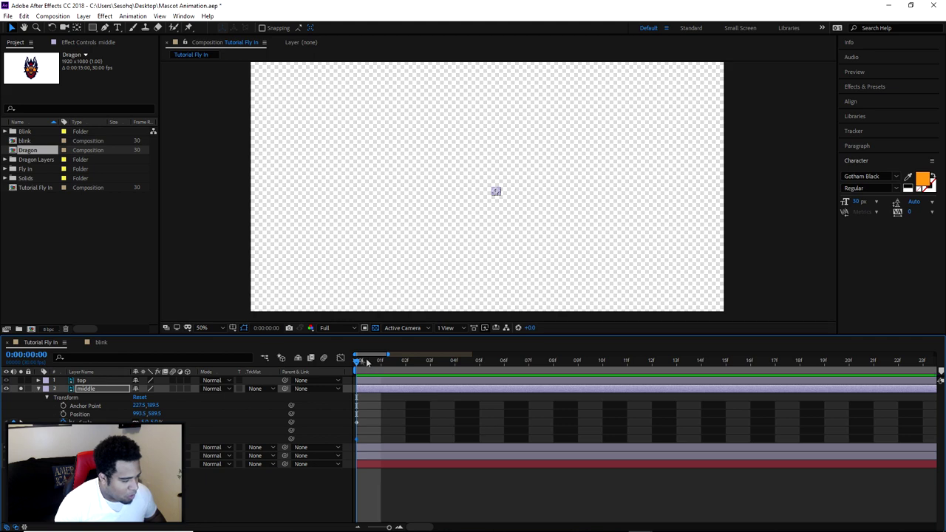
- Raise the middle layer's Opacity at 0:00:00:02 to make it fade in
left_click_drag(375, 359, 407, 359)
left_click_drag(137, 438, 439, 444)
left_click_drag(389, 527, 367, 527)
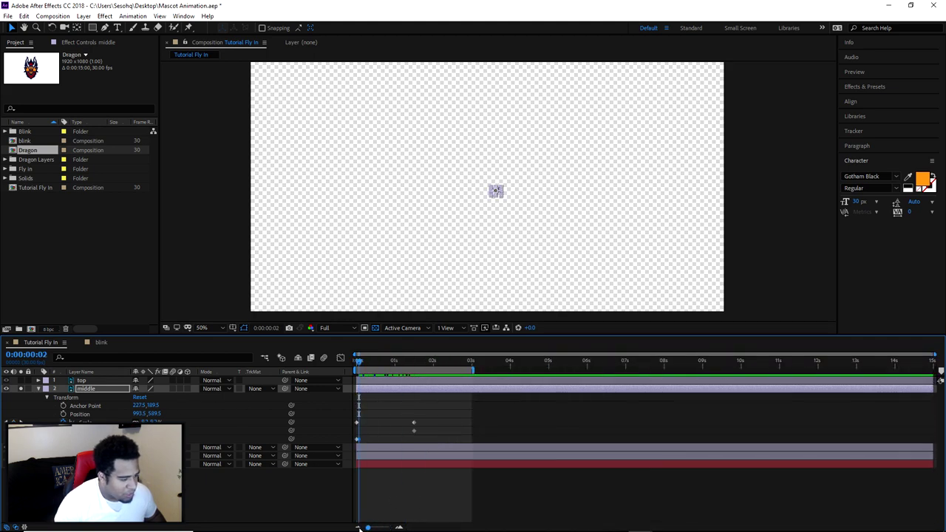
- Move the middle layer's second Opacity keyframe to frame 1 and return to the first frame
scroll(492, 193, "up", 3)
left_click_drag(355, 366, 363, 388)
left_click_drag(367, 527, 395, 521)
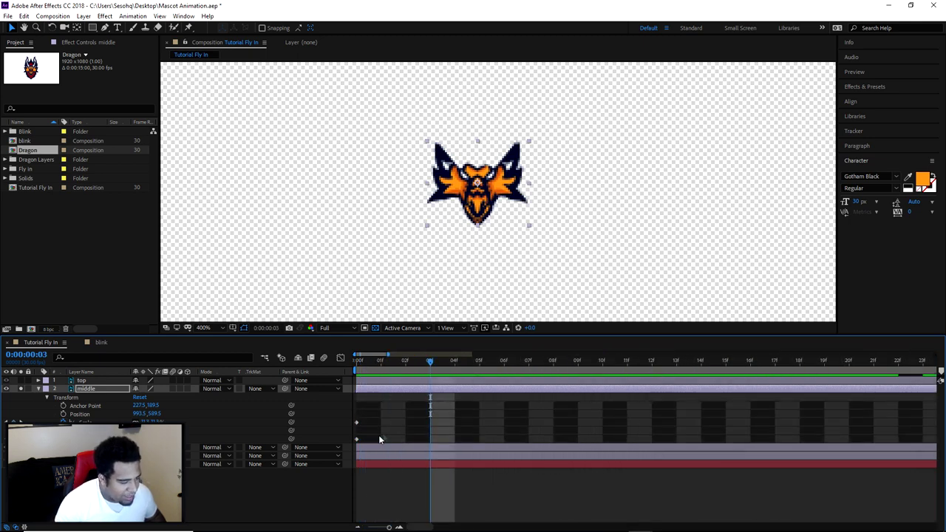
mouse_move(357, 363)
left_mouse_down()
mouse_move(368, 364)
mouse_move(357, 365)
left_mouse_up()
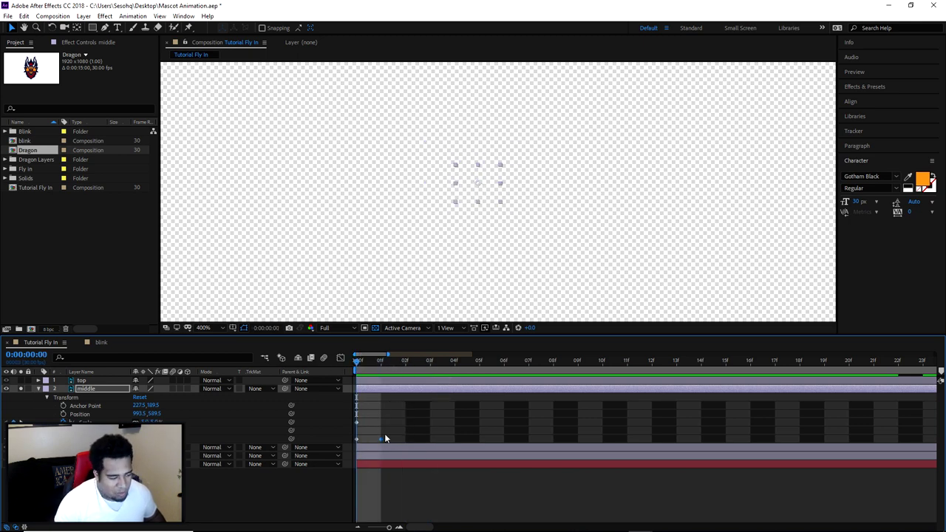
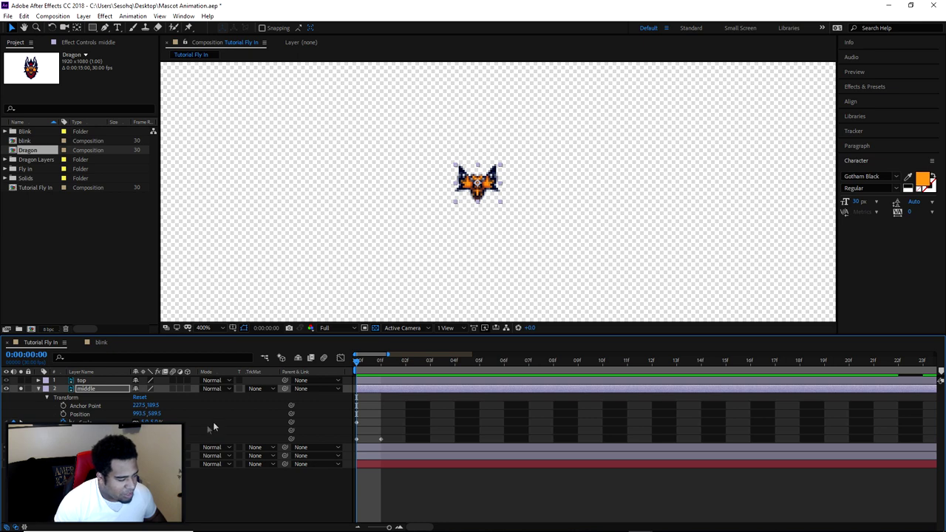
- Rotate the middle layer slightly clockwise at the first frame and preview its fly-in
left_click_drag(151, 430, 166, 430)
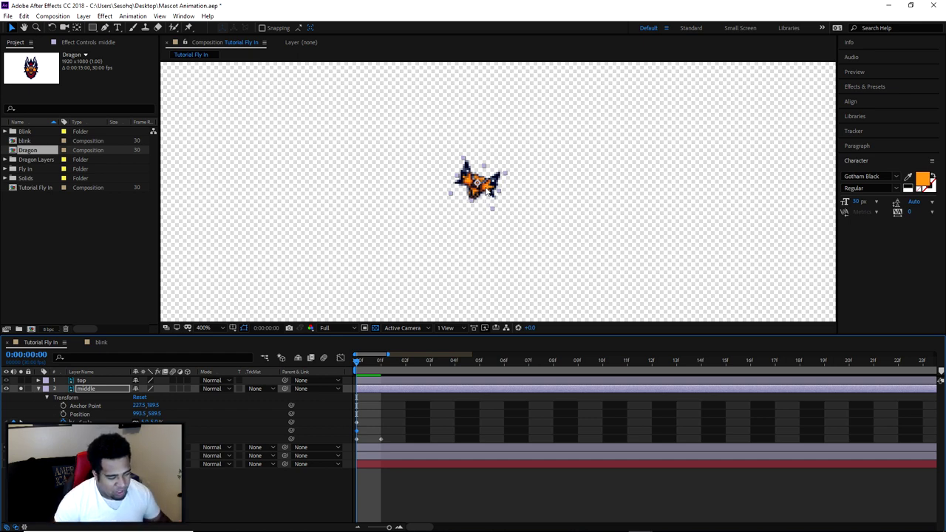
left_click_drag(385, 367, 455, 370)
scroll(470, 262, "down", 4)
scroll(478, 248, "down", 1)
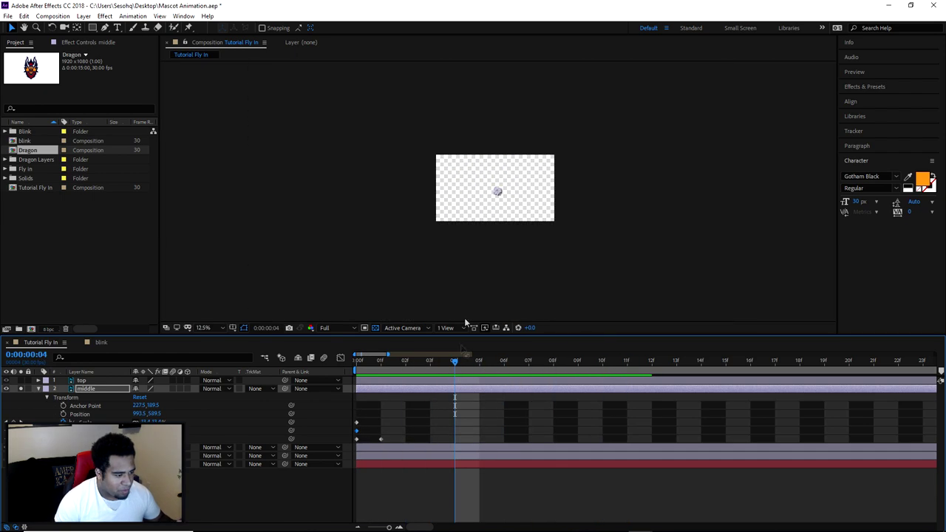
left_click(358, 362)
scroll(464, 240, "up", 2)
key("space")
key("space")
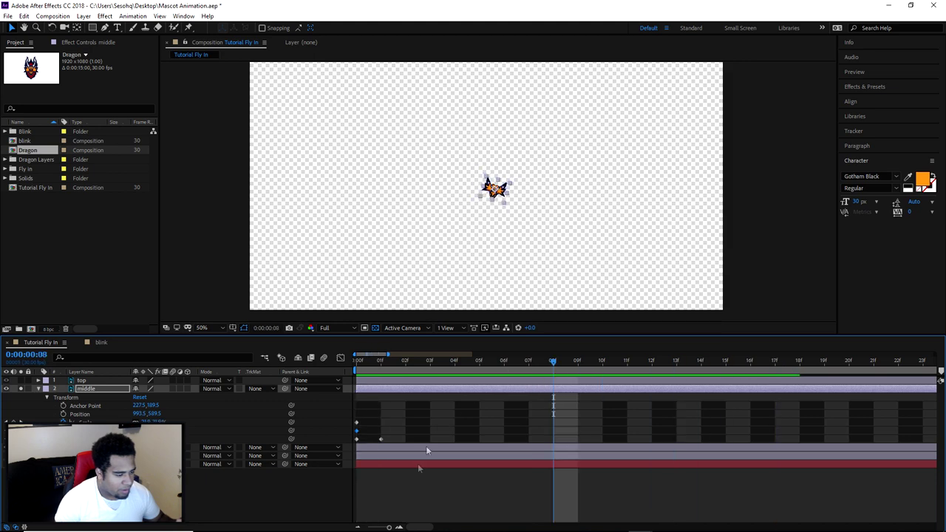
- Try the middle layer's second Opacity keyframe a few frames later, then put it back beside the first one
left_click_drag(388, 527, 378, 527)
left_click_drag(377, 370, 335, 380)
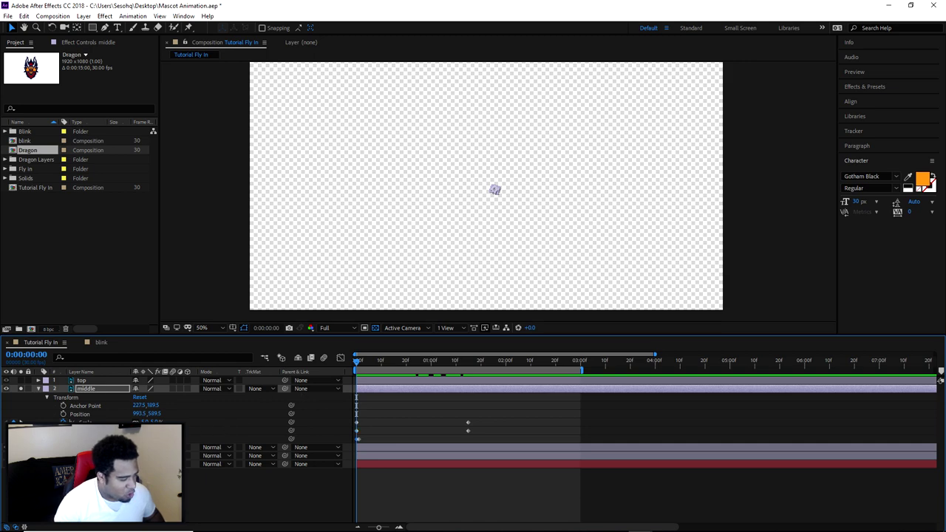
scroll(495, 196, "up", 4)
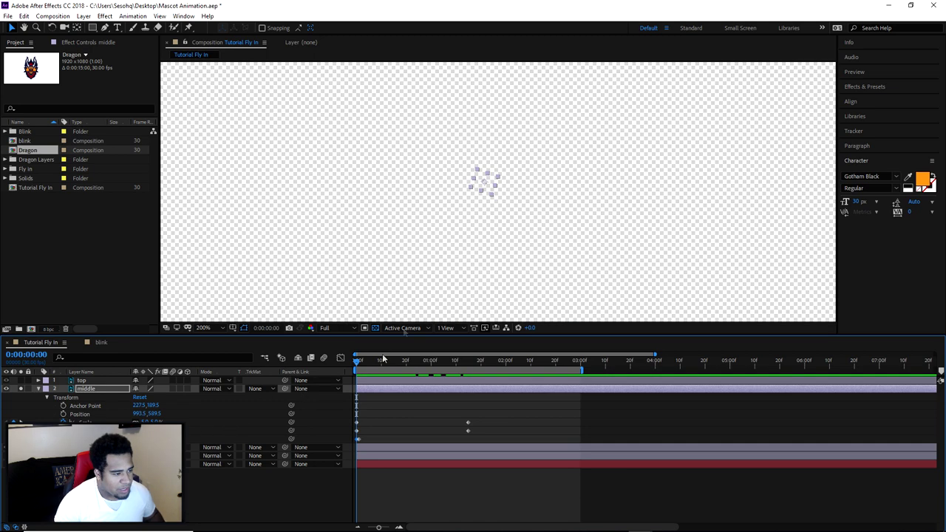
mouse_move(359, 363)
left_mouse_down()
mouse_move(349, 362)
mouse_move(432, 362)
mouse_move(353, 368)
left_mouse_up()
left_click_drag(358, 439, 368, 440)
mouse_move(361, 367)
left_mouse_down()
mouse_move(372, 362)
mouse_move(358, 362)
mouse_move(357, 372)
left_mouse_up()
left_click_drag(368, 439, 358, 439)
- Apply Easy Ease to the middle layer's Scale and Rotation keyframes at the first frame and 0:00:01:15
left_click_drag(357, 363, 468, 362)
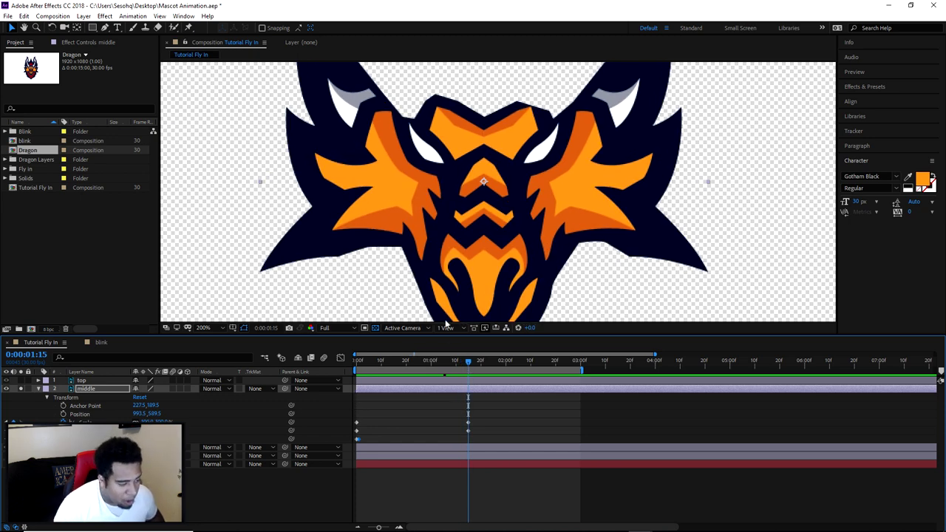
left_click_drag(484, 419, 356, 439)
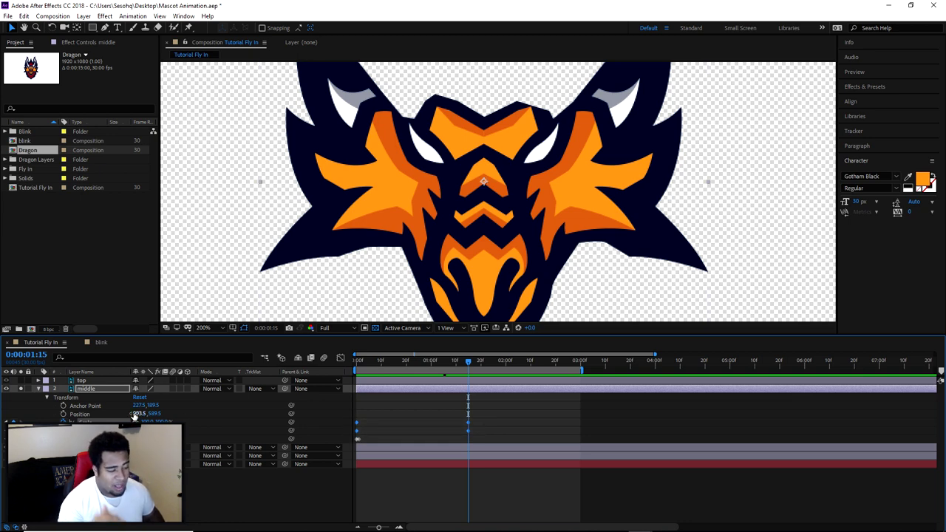
right_click(468, 422)
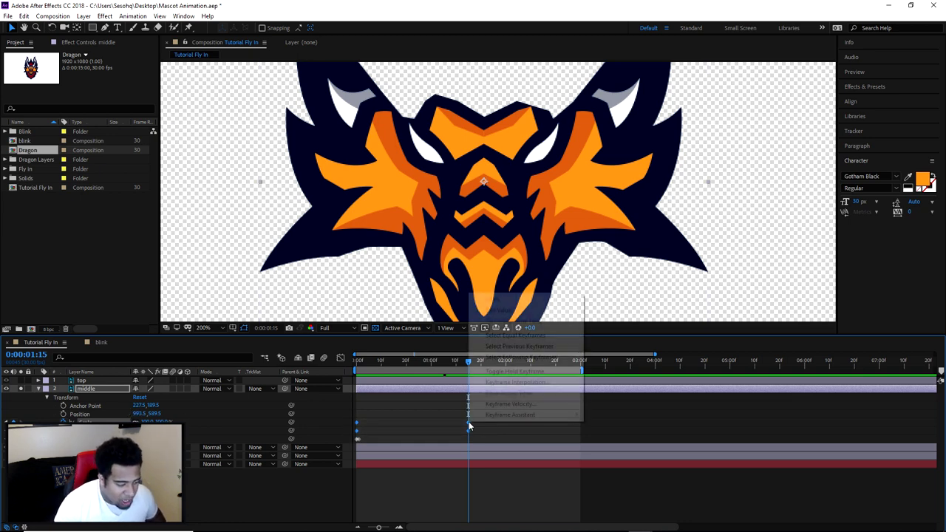
mouse_move(509, 417)
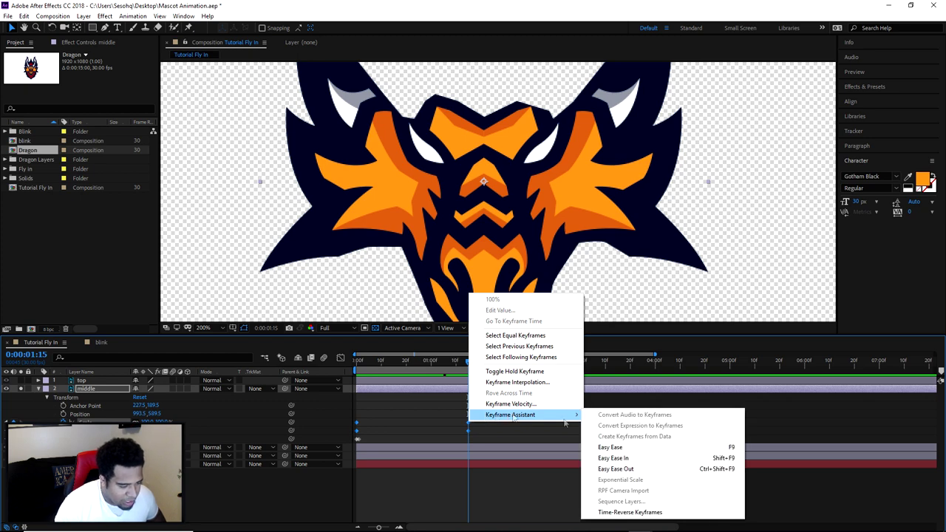
left_click(611, 448)
- Reshape the middle layer's speed graph in the Graph Editor by extending the end keyframes' incoming influence far toward the start
left_click(340, 358)
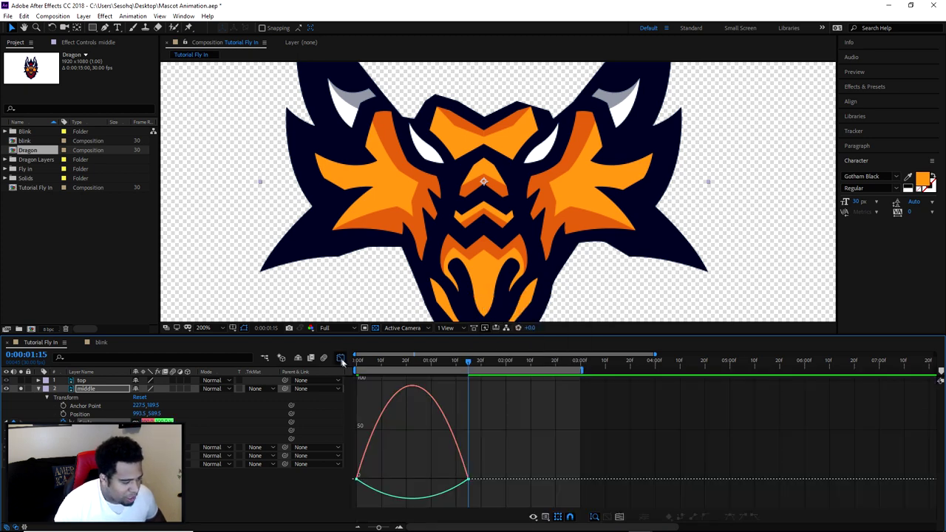
left_click_drag(521, 448, 357, 495)
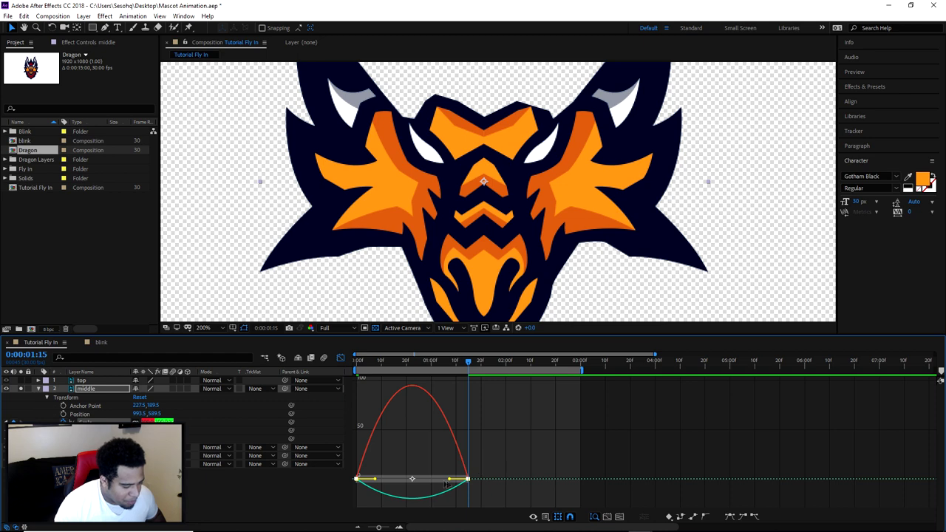
left_click_drag(451, 481, 383, 482)
left_click(340, 358)
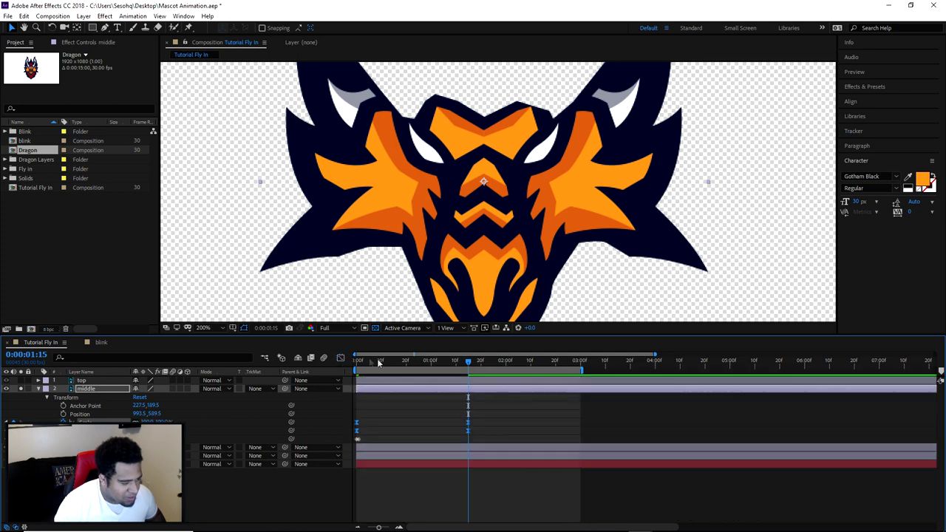
- Preview the middle layer's eased fly-in from the first frame with the full composition in view
left_click_drag(385, 361, 326, 363)
scroll(476, 243, "down", 3)
scroll(517, 221, "up", 1)
key("space")
key("space")
key("space")
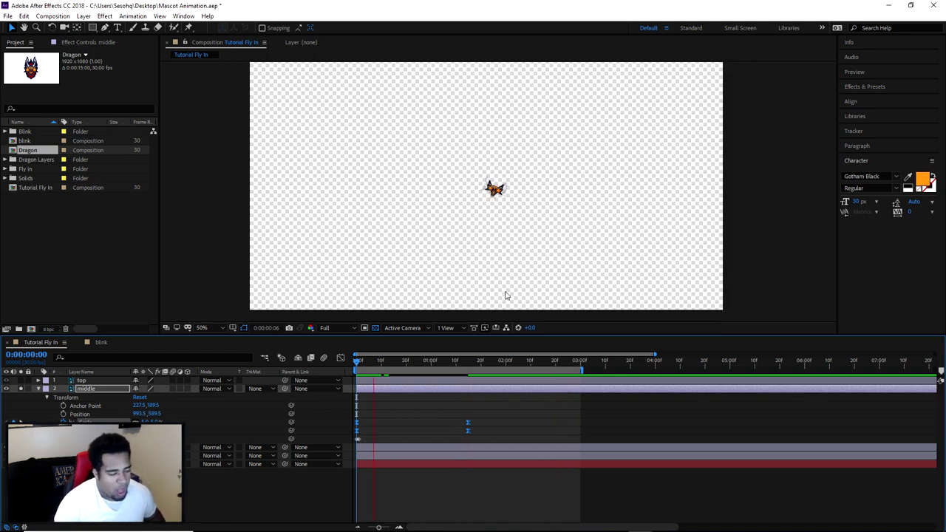
- Move the time to 0:00:01:15 and reveal the top layer's transform properties
left_click(361, 358)
left_click_drag(362, 358, 468, 357)
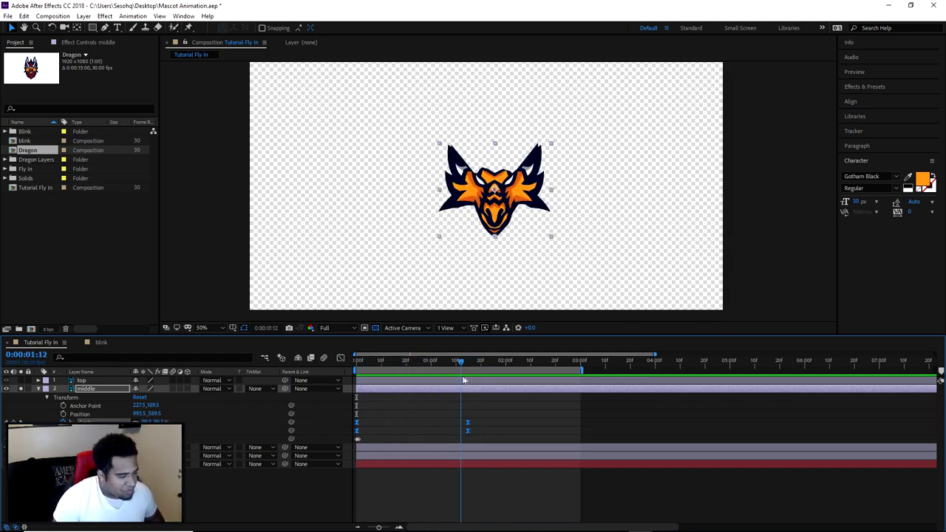
left_click(39, 381)
- Try pasting the middle layer's fly-in keyframes onto the top layer
left_click_drag(508, 459, 354, 494)
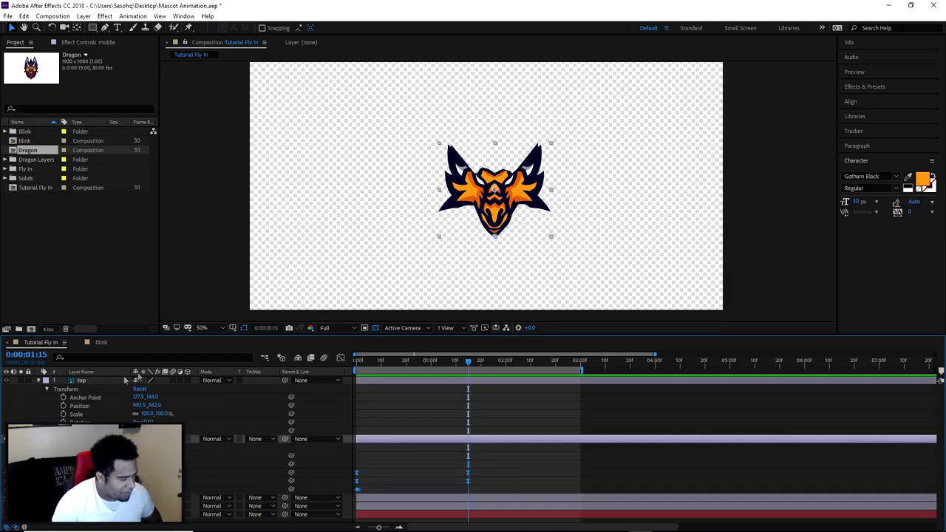
left_click(92, 381)
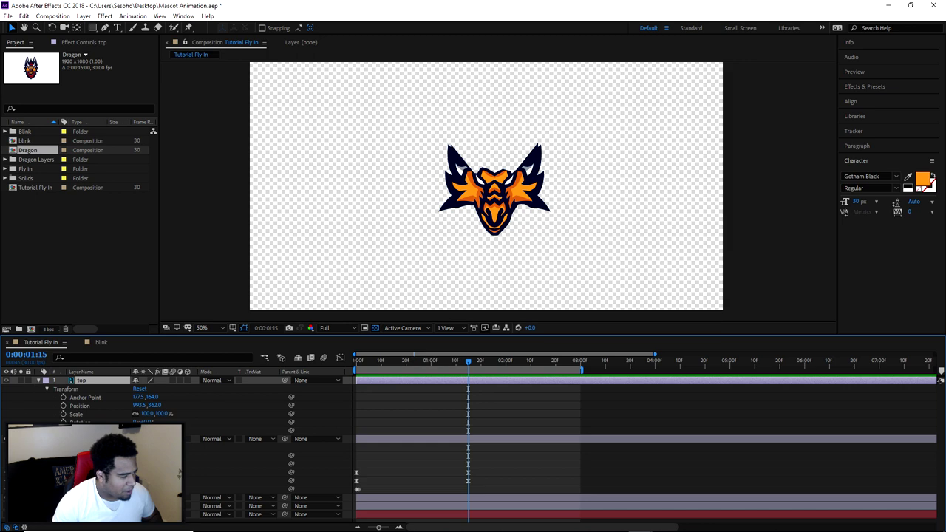
key("ctrl+v")
mouse_move(486, 367)
left_mouse_down()
mouse_move(497, 368)
mouse_move(398, 367)
mouse_move(477, 368)
left_mouse_up()
key("ctrl+z")
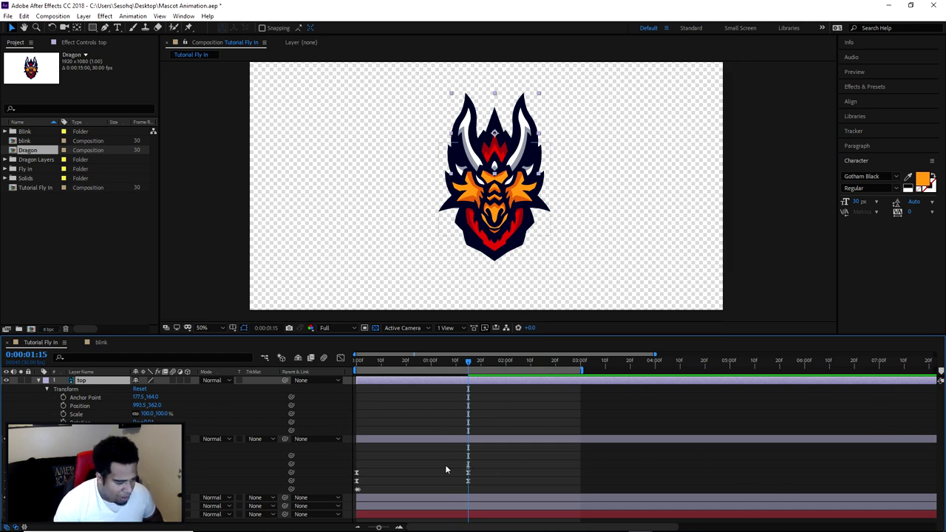
- Collapse the middle layer's properties and set Scale and Rotation keyframes on the top layer at 0:00:01:15
left_click(38, 439)
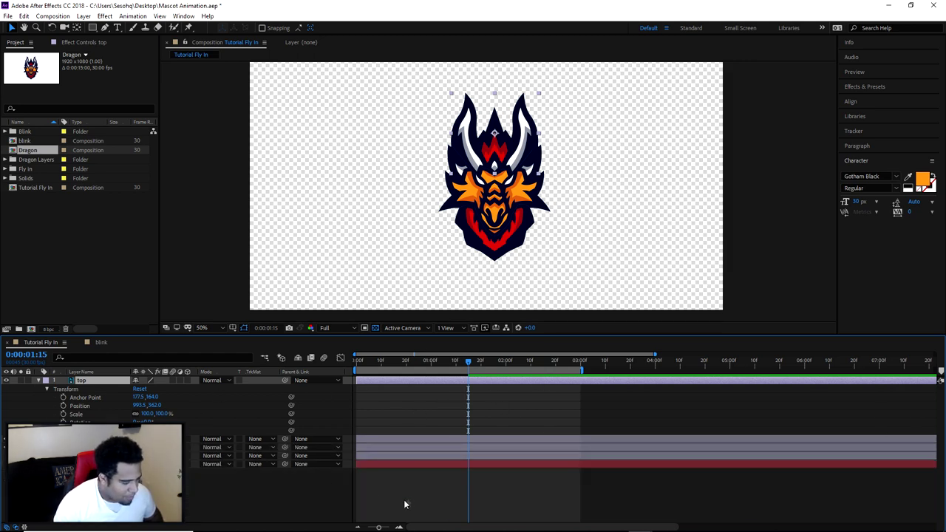
left_click(39, 439)
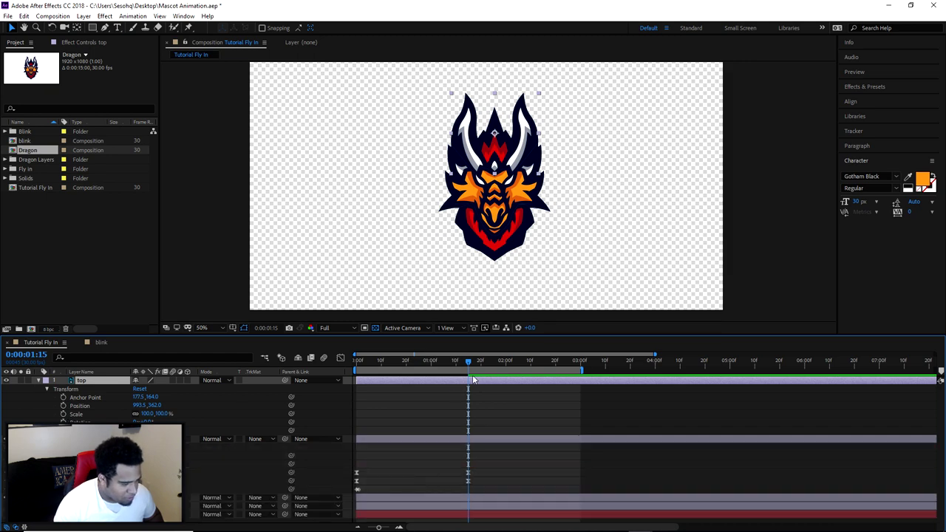
key("ctrl+z")
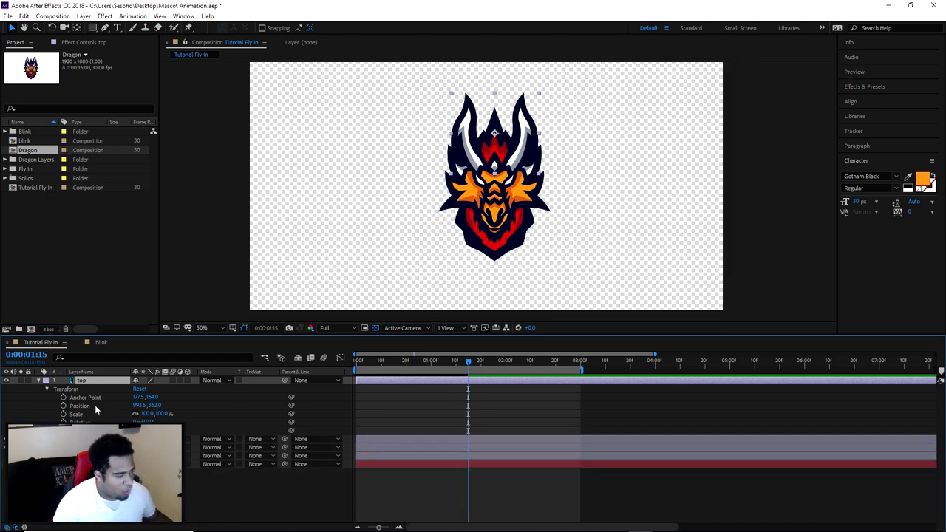
left_click(63, 413)
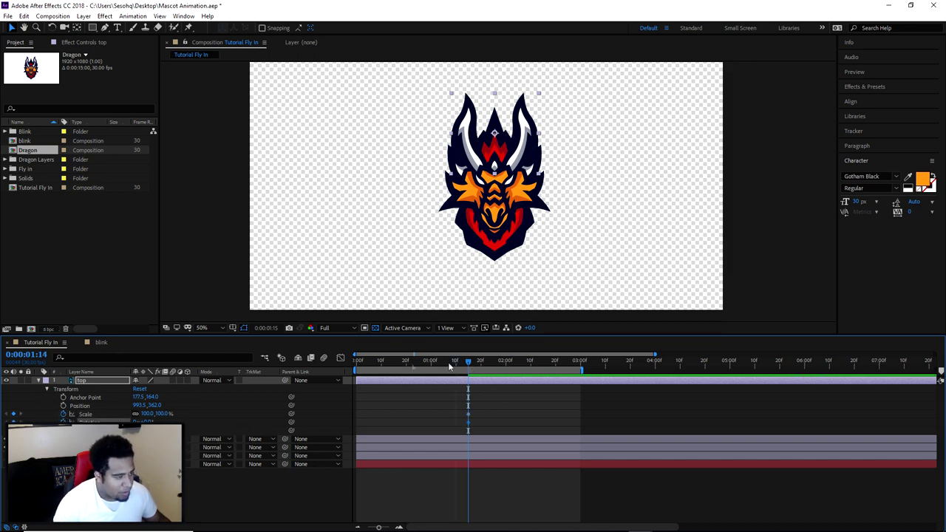
- Set the top layer's Scale to 5% at the first frame and preview its growth
left_click(355, 365)
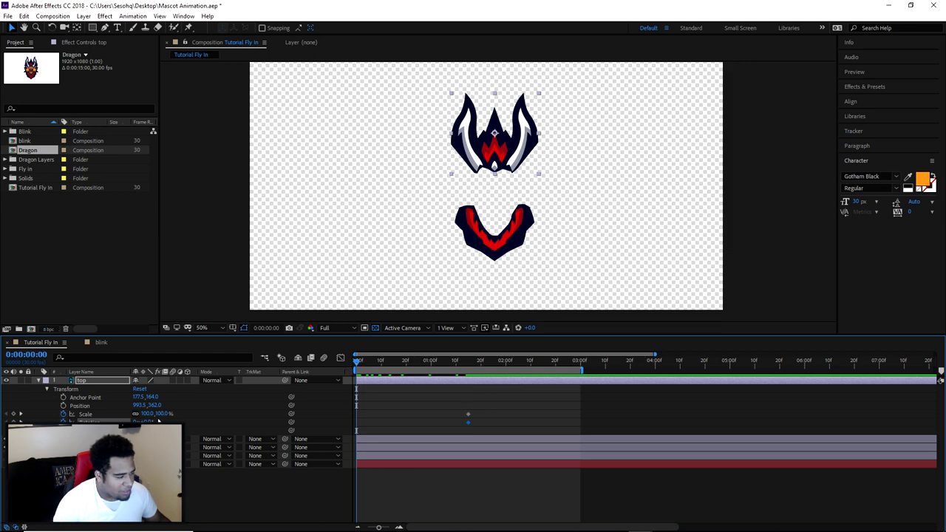
left_click(160, 414)
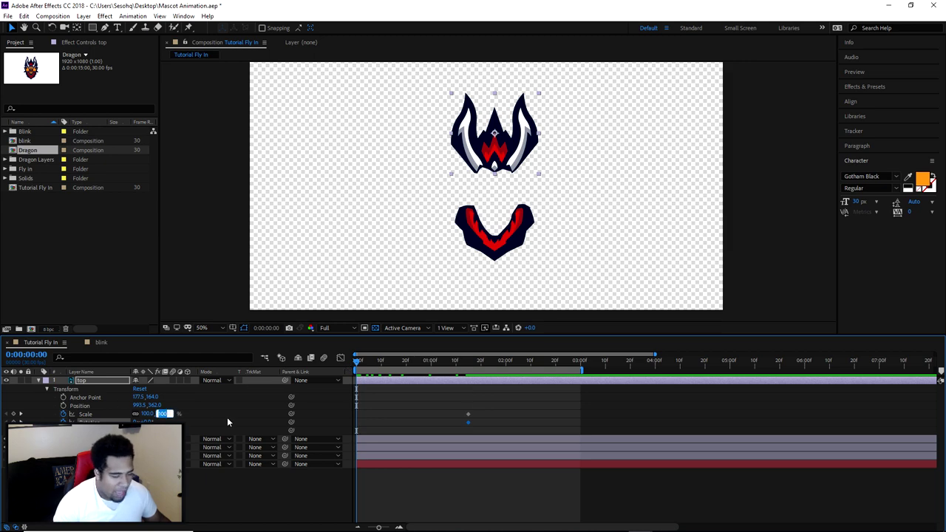
type("5")
key("Return")
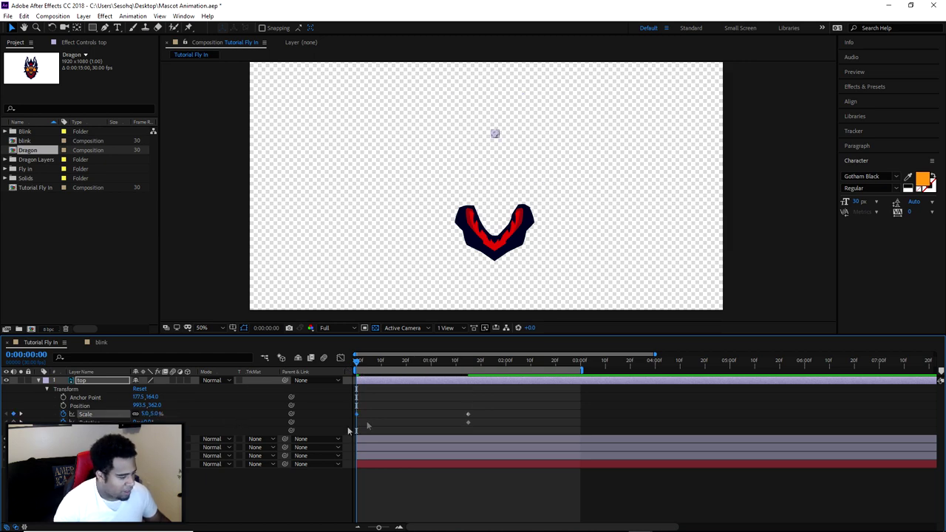
key("space")
key("space")
mouse_move(348, 374)
left_mouse_down()
mouse_move(464, 387)
mouse_move(351, 382)
left_mouse_up()
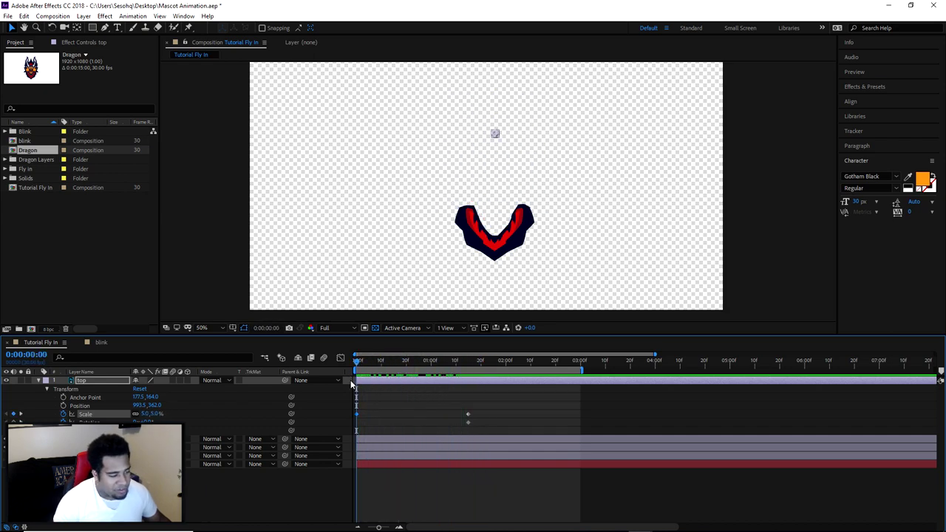
- Set the top layer's Rotation to -20° at the first frame and scrub to 0:00:01:15 to check the motion
scroll(503, 139, "up", 2)
left_click_drag(504, 121, 495, 308)
left_click_drag(490, 205, 491, 202)
key("v")
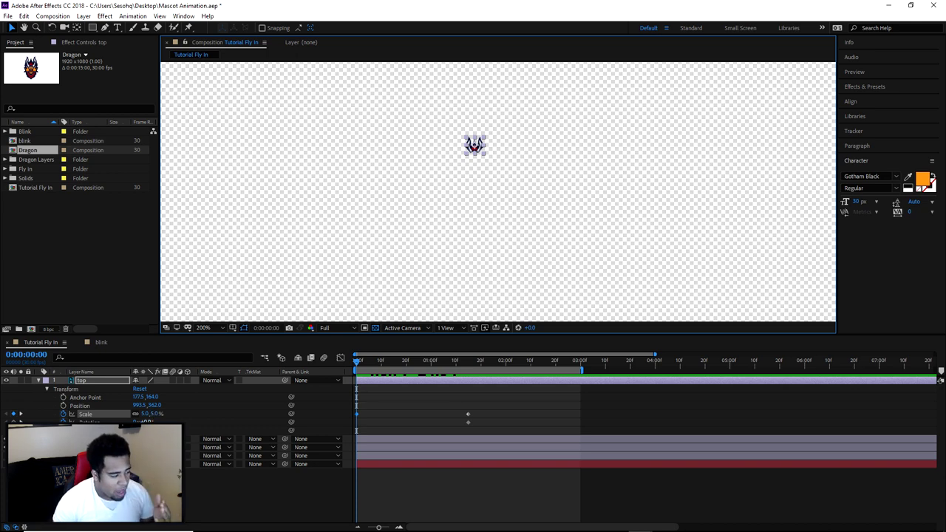
left_click(147, 422)
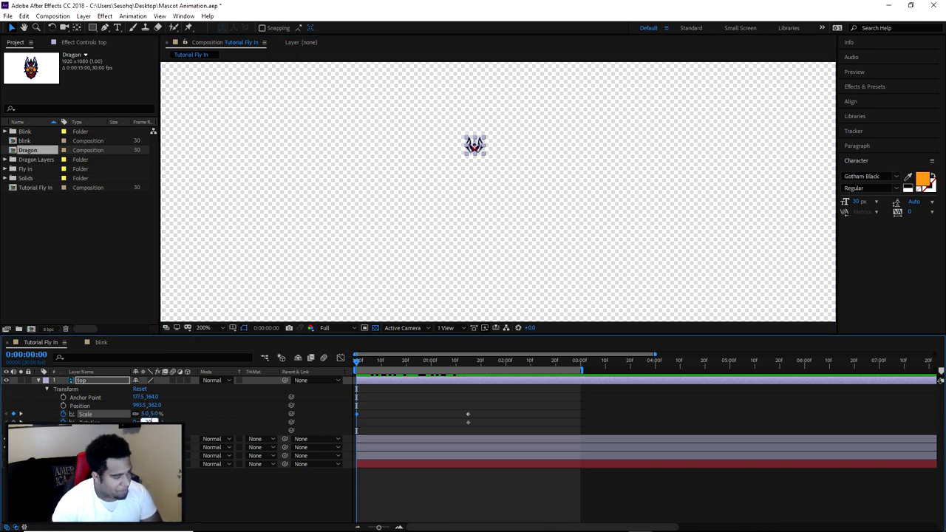
type("-20")
key("Return")
scroll(432, 292, "down", 1)
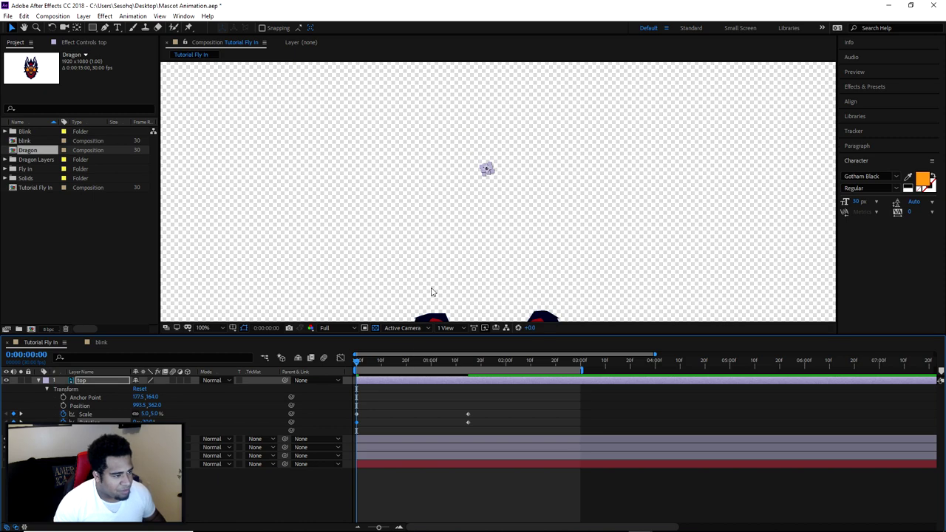
key("comma")
left_click_drag(357, 362, 469, 394)
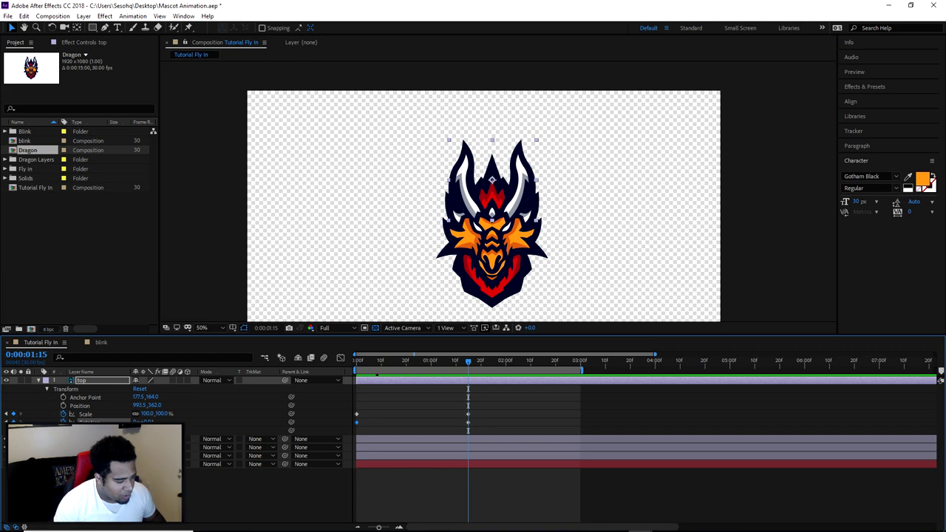
- Show only the middle layer's keyframed properties and compare its end keyframes with the top layer's near 0:00:01:15
left_click(549, 441)
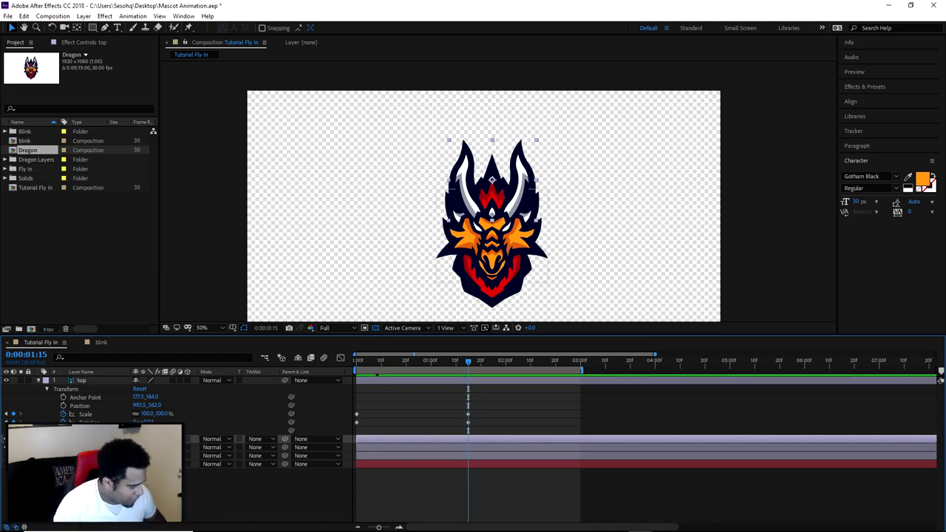
key("Home")
key("u")
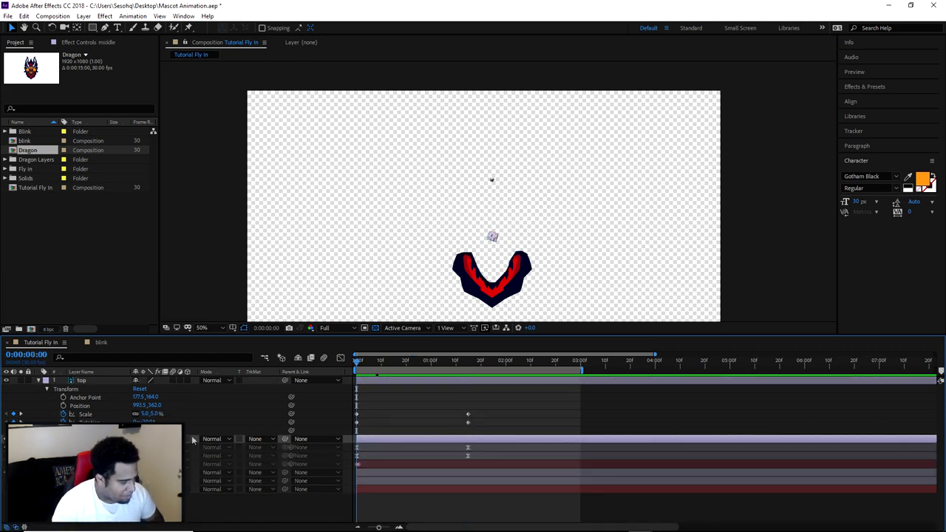
left_click(473, 368)
left_click_drag(379, 527, 383, 528)
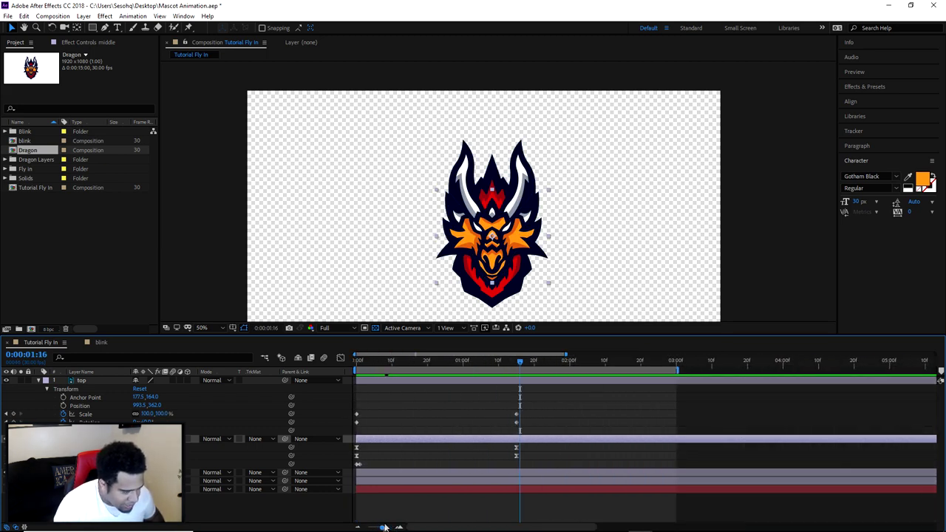
mouse_move(520, 365)
left_mouse_down()
mouse_move(466, 370)
mouse_move(512, 372)
left_mouse_up()
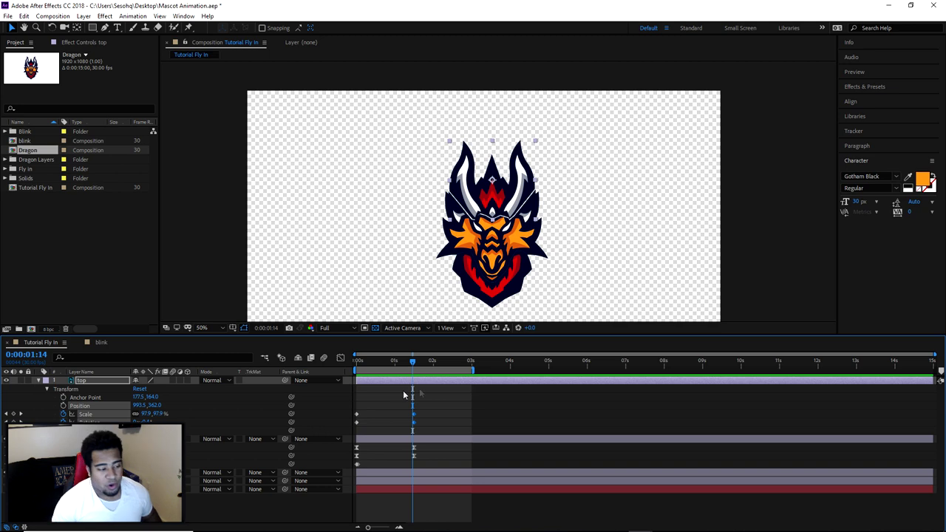
- Scrub through the top and middle layers' combined fly-in to compare their timing, ending at 0:00:01:15
left_click(413, 448)
left_click(414, 456)
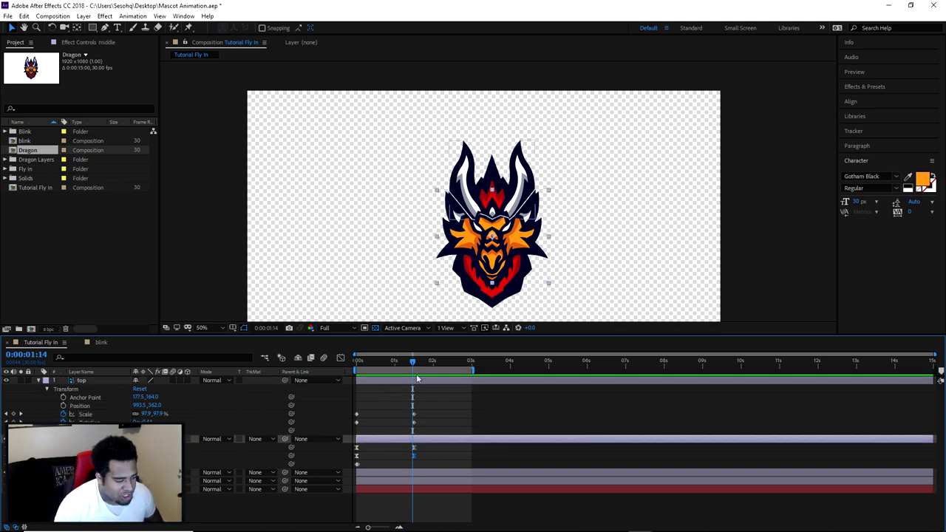
left_click_drag(412, 362, 363, 415)
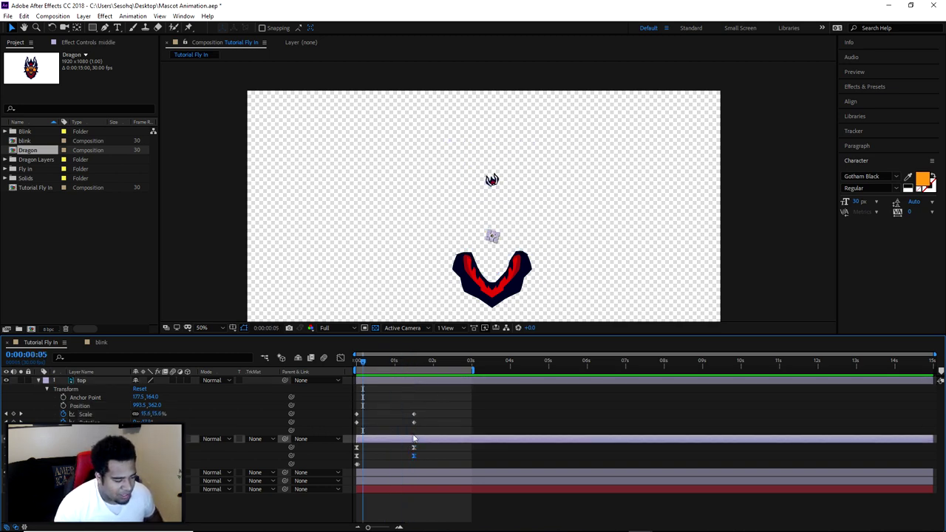
left_click_drag(364, 367, 408, 368)
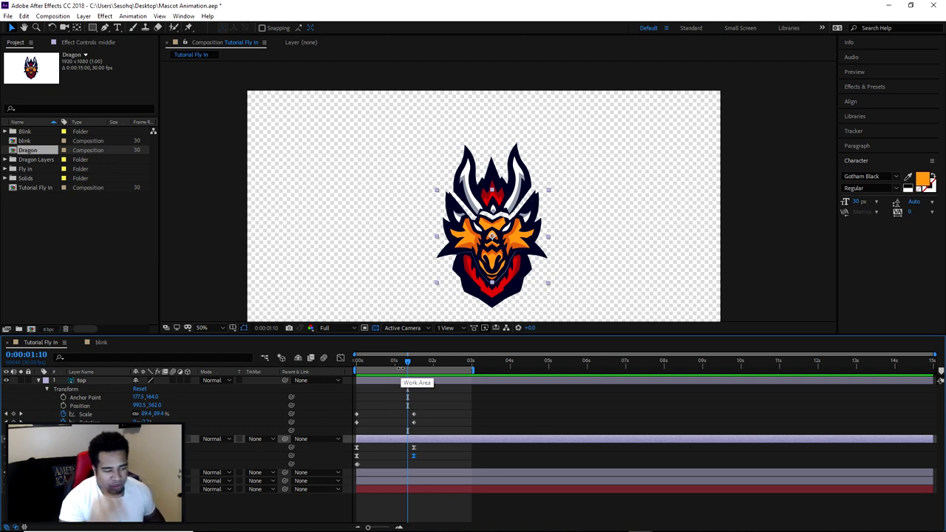
left_click_drag(410, 363, 414, 363)
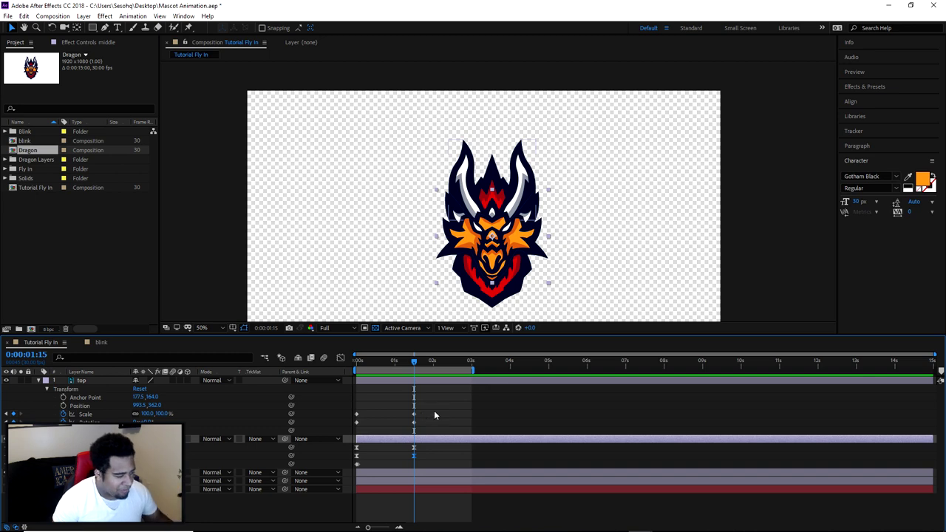
left_click(412, 364)
left_click_drag(353, 367, 414, 395)
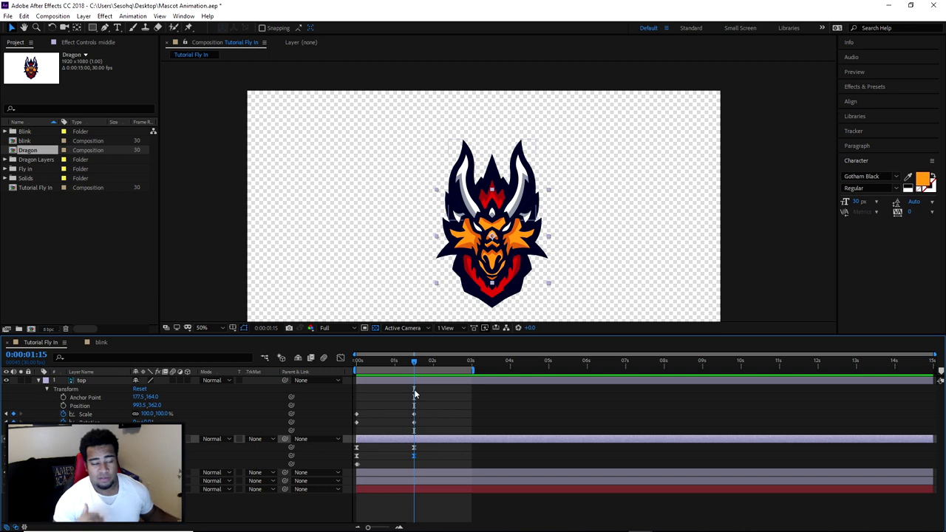
- Apply Easy Ease to all of the top layer's Scale and Rotation keyframes
left_click_drag(367, 527, 382, 527)
left_click_drag(542, 408, 355, 426)
right_click(526, 422)
mouse_move(563, 414)
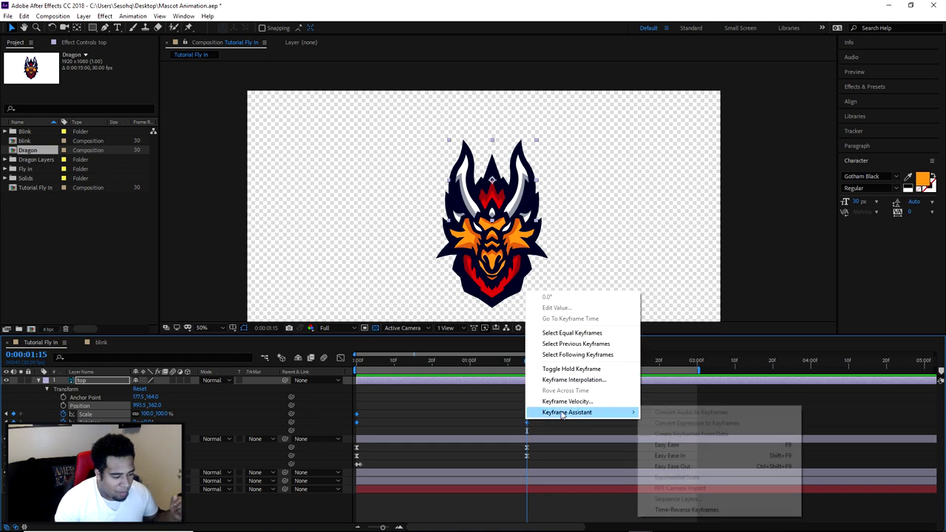
left_click(664, 447)
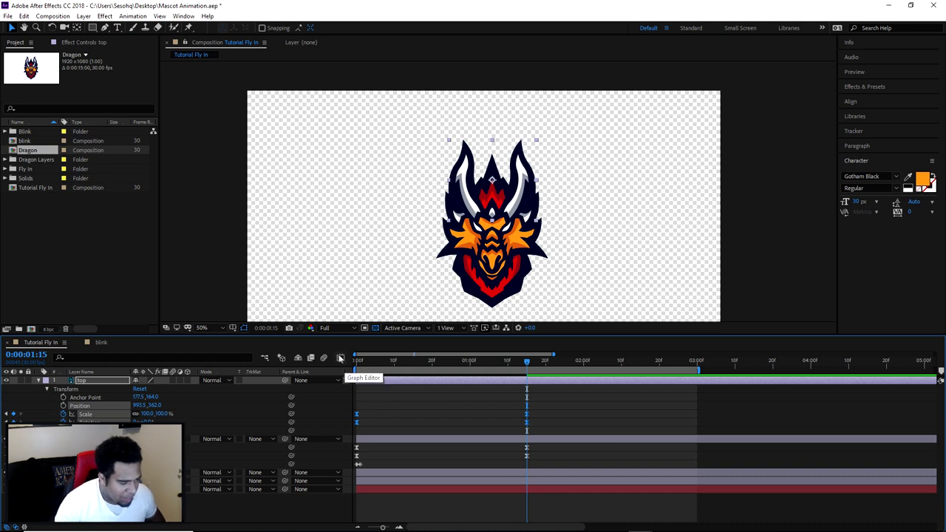
- Reshape the top layer's Scale and Rotation speed curves in the Graph Editor with a longer ease into the end keyframes
left_click(340, 358)
left_click_drag(557, 479, 340, 502)
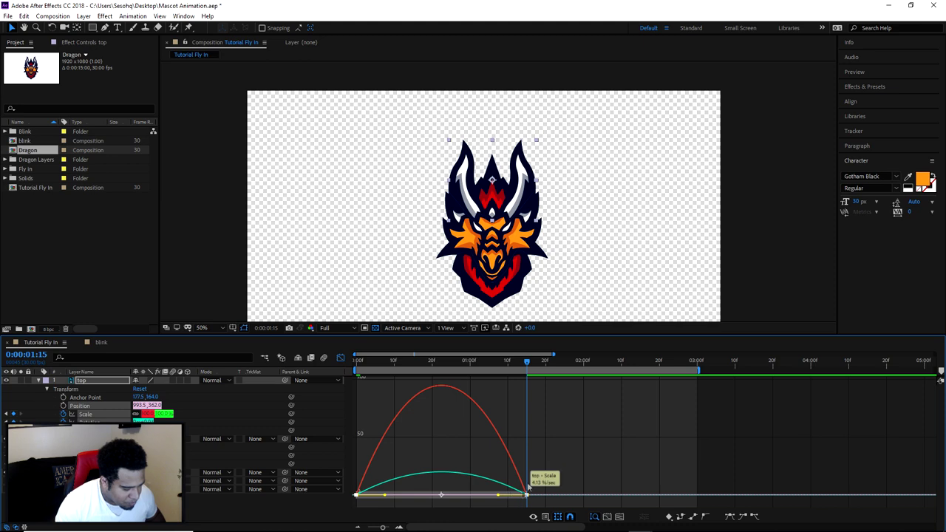
right_click(468, 407)
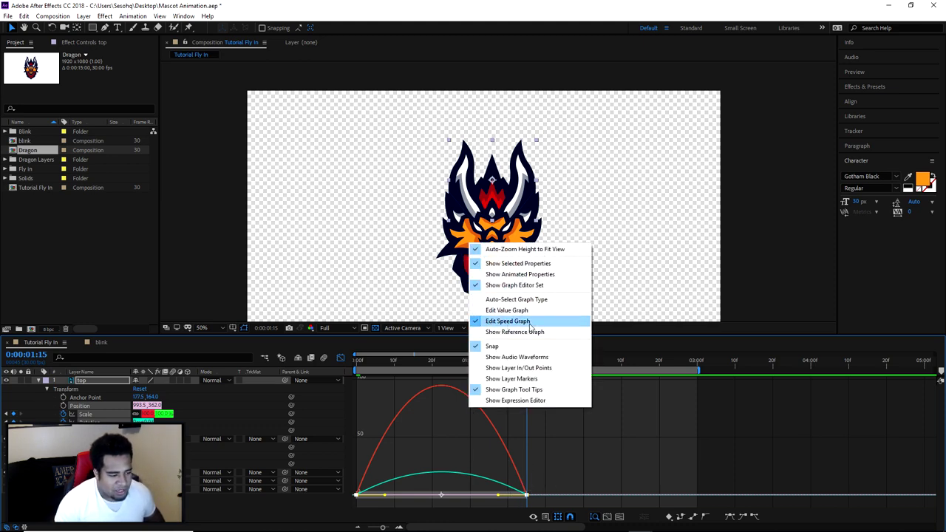
left_click(517, 310)
right_click(495, 409)
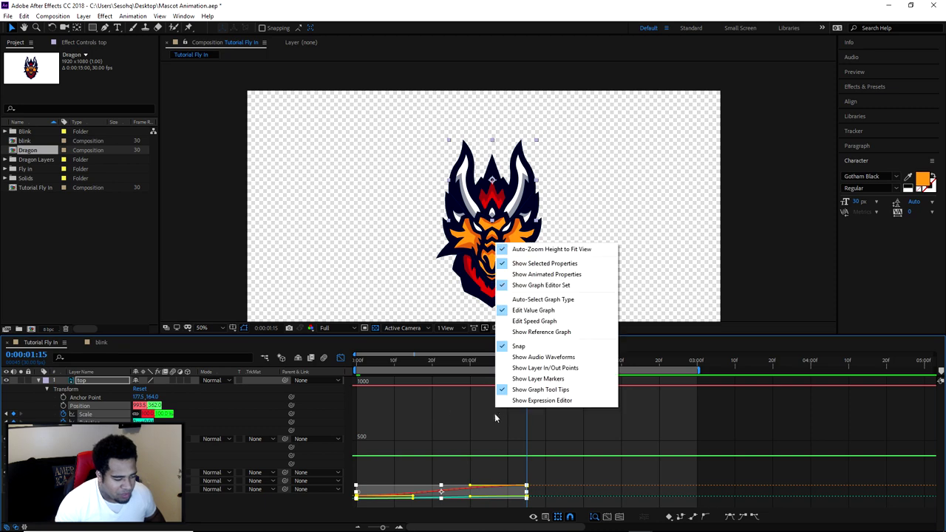
left_click(532, 323)
left_click_drag(497, 471, 454, 496)
left_click_drag(385, 499, 391, 499)
left_click(340, 358)
- Preview the top layer's adjusted easing and return the playhead to 0:00:01:15
left_click_drag(393, 362, 512, 381)
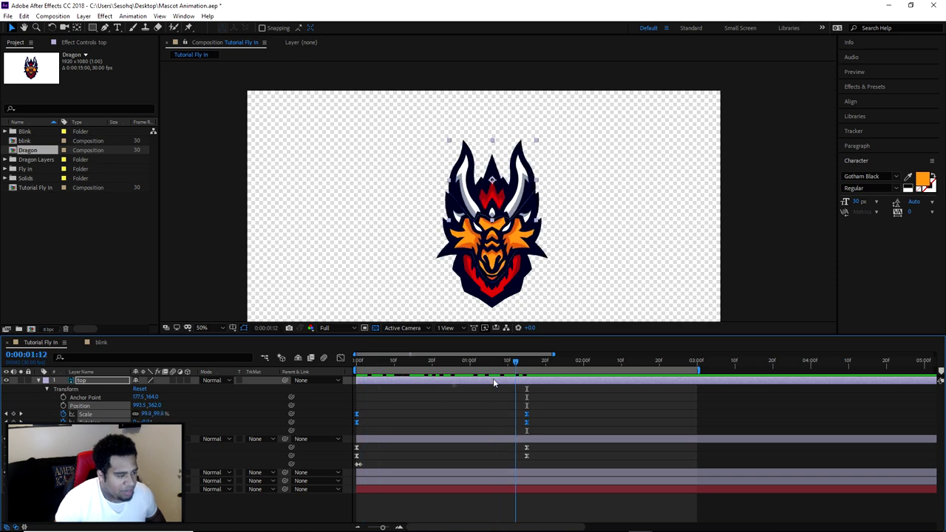
key("space")
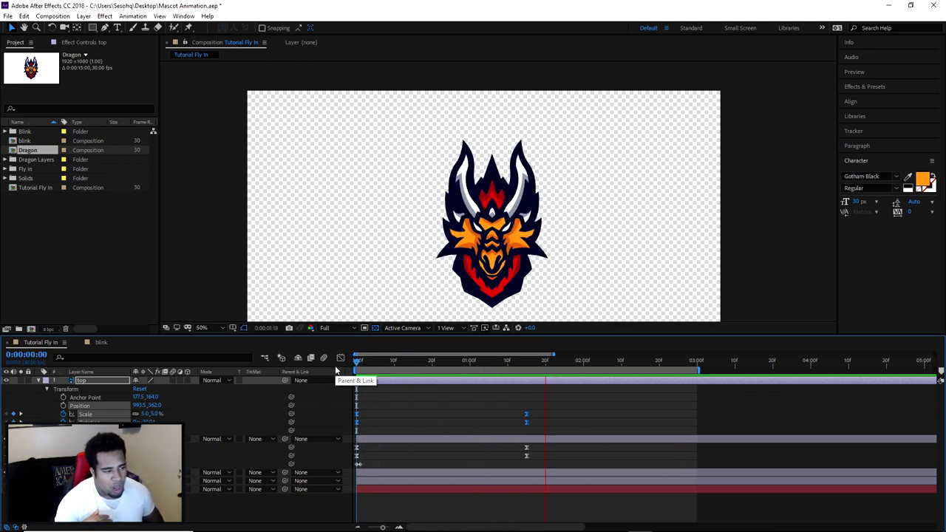
left_click(530, 368)
mouse_move(531, 365)
left_mouse_down()
mouse_move(334, 372)
mouse_move(537, 371)
mouse_move(527, 367)
left_mouse_up()
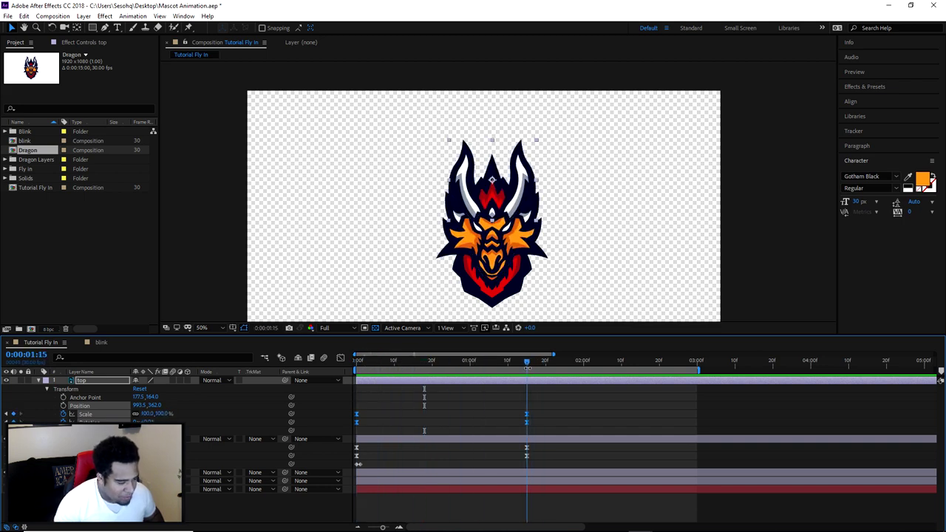
- Collapse the open layers and add Scale and Rotation keyframes to the Bottom layer at 0:00:01:15
left_click(37, 380)
left_click(39, 388)
left_click(42, 398)
key("F2")
left_click(39, 398)
left_click(89, 397)
key("s")
left_click(62, 407)
left_click(63, 406)
left_click(80, 397)
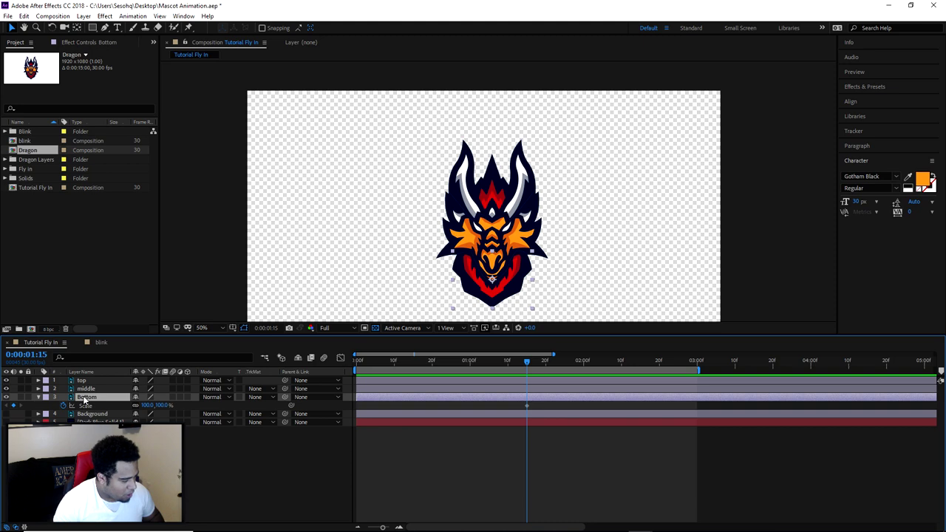
key("r")
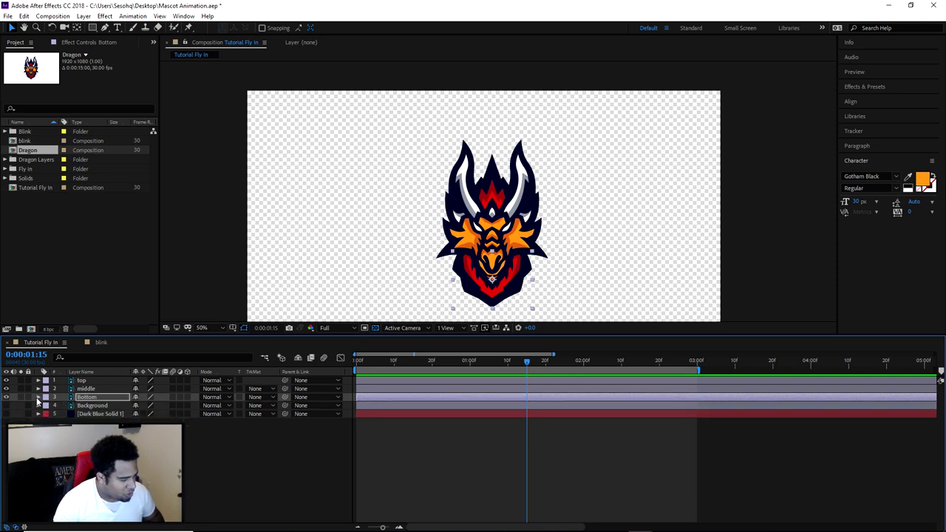
key("shift+s")
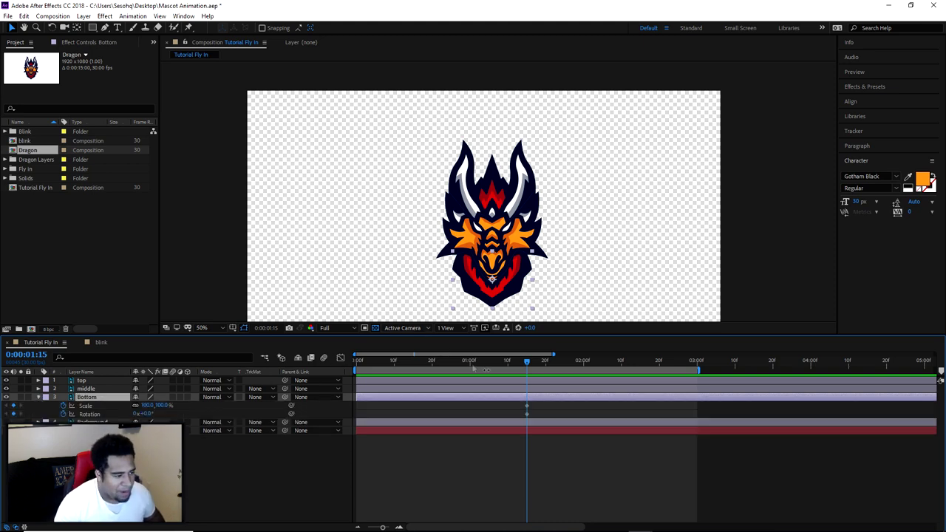
- Add a Scale keyframe to the Bottom layer at the first frame and set it to 5%
left_click_drag(524, 362, 357, 363)
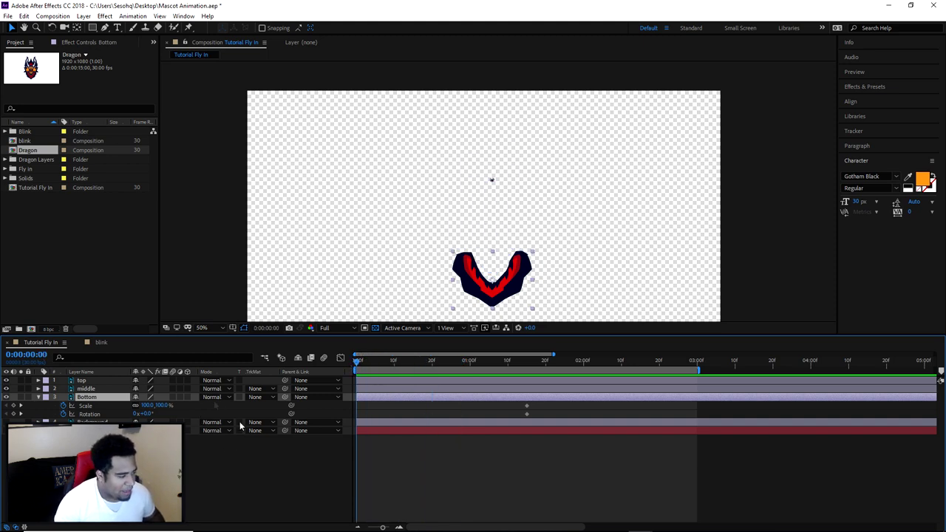
left_click(63, 406)
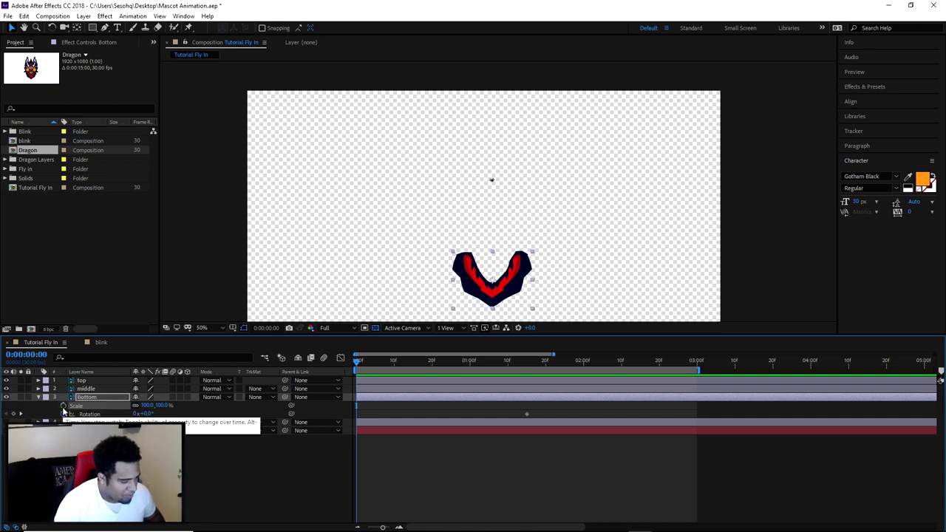
key("ctrl+z")
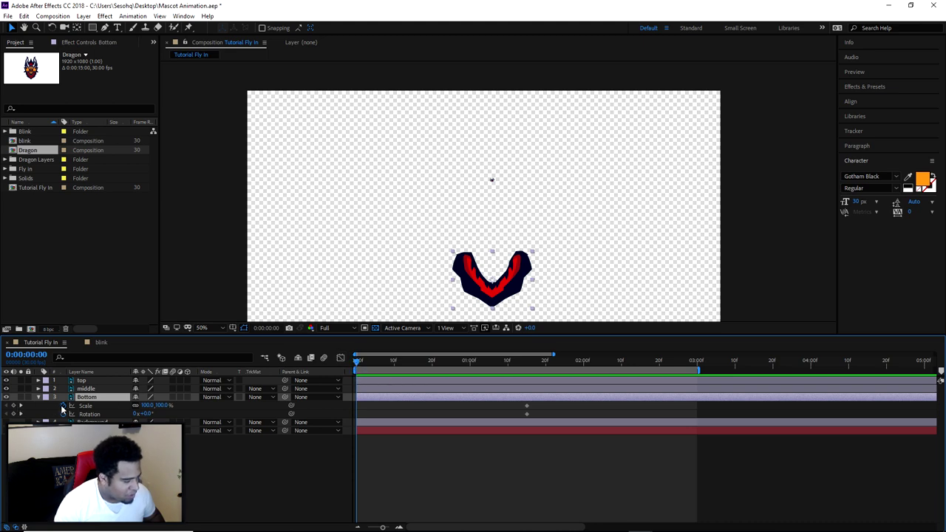
left_click(14, 407)
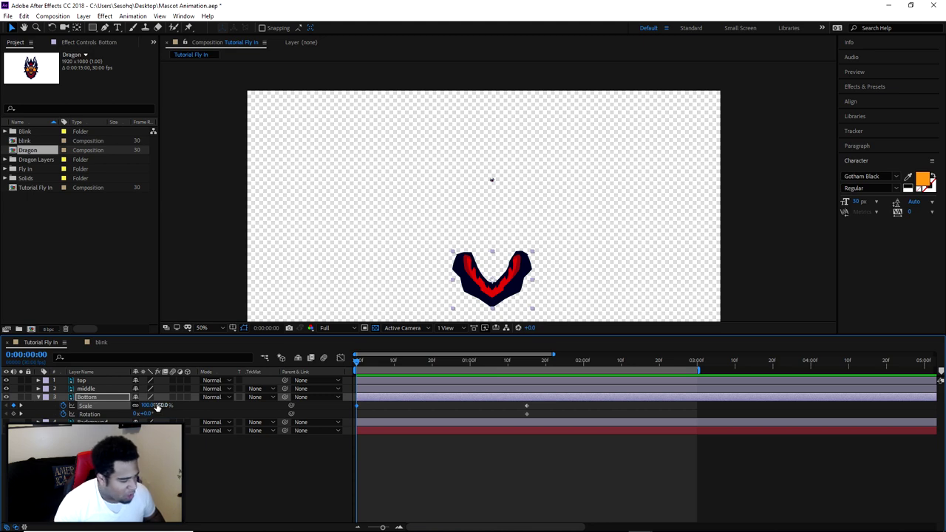
type("5")
key("Return")
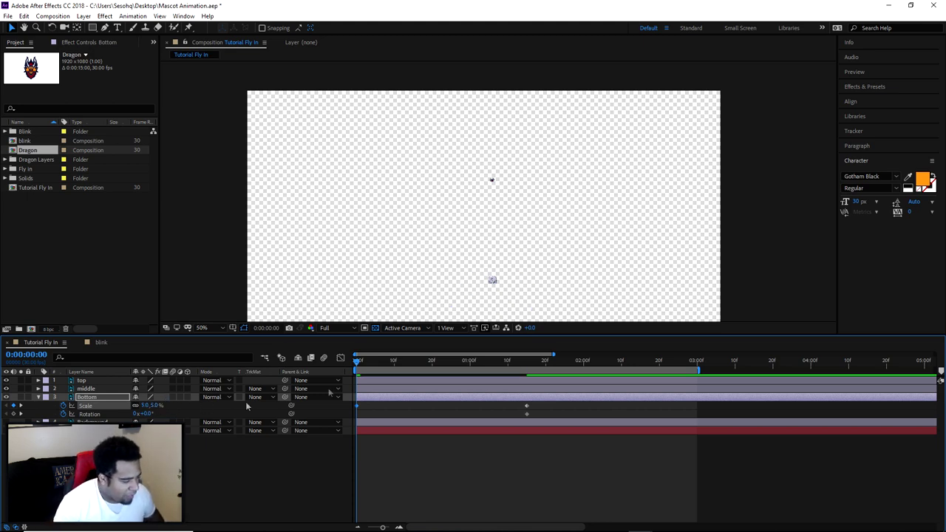
- Keyframe the Bottom layer's Opacity at the first frame and 0:00:00:02 so the layer starts invisible
left_click(97, 399)
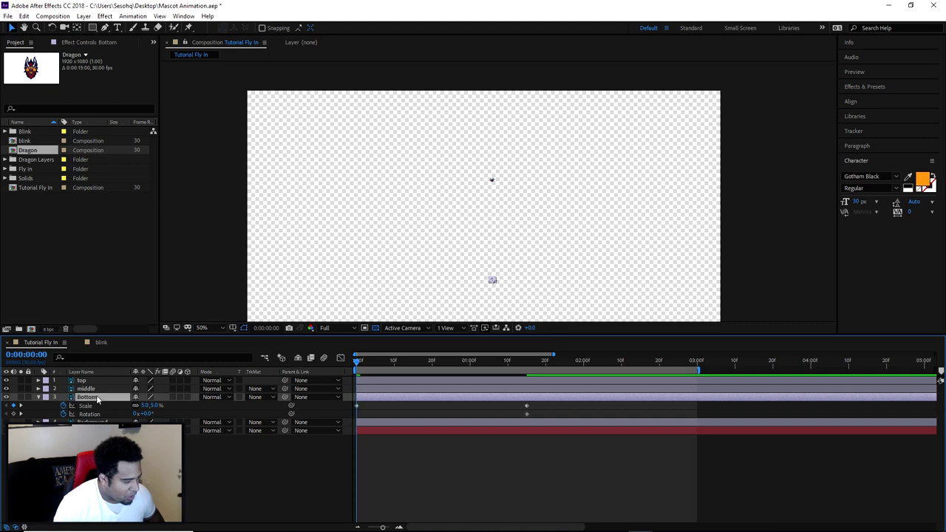
left_click(39, 399)
left_click_drag(381, 527, 388, 527)
left_click(62, 447)
left_click_drag(361, 367, 382, 364)
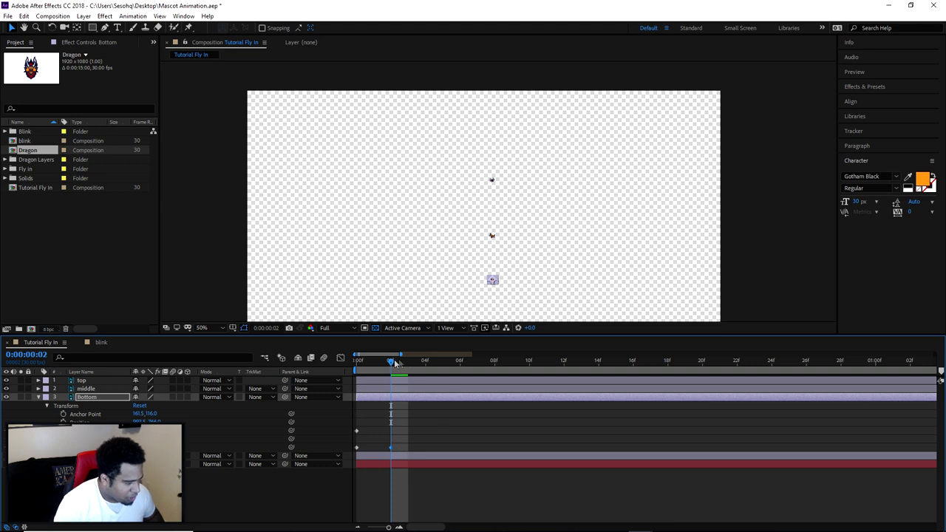
left_click_drag(394, 359, 274, 408)
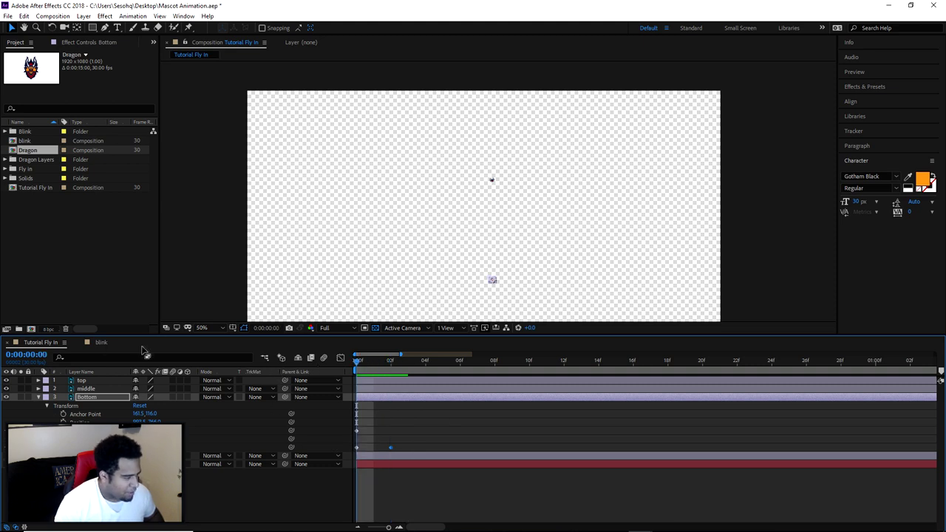
- Keyframe the top layer's Opacity at the first frame and 0:00:00:02, matching the Bottom layer
left_click(82, 381)
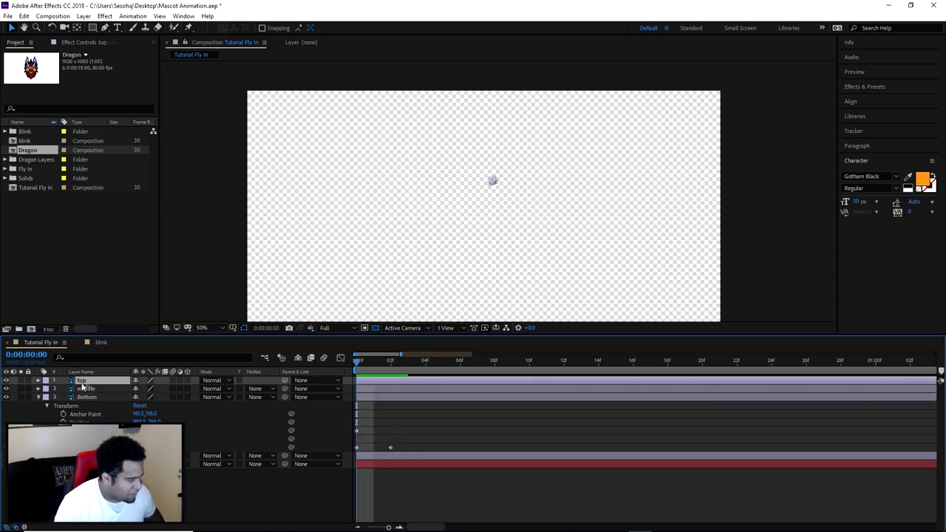
left_click(39, 381)
key("Return")
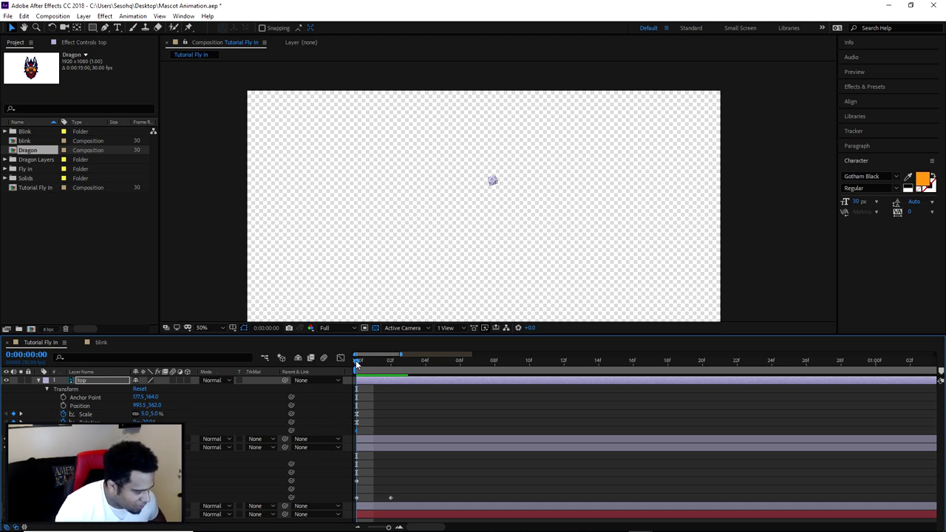
left_click_drag(364, 363, 390, 362)
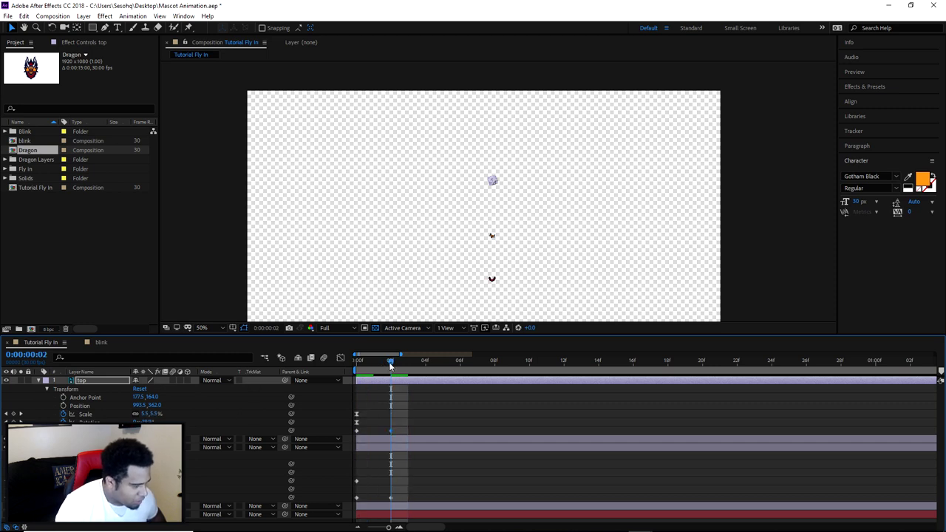
key("F2")
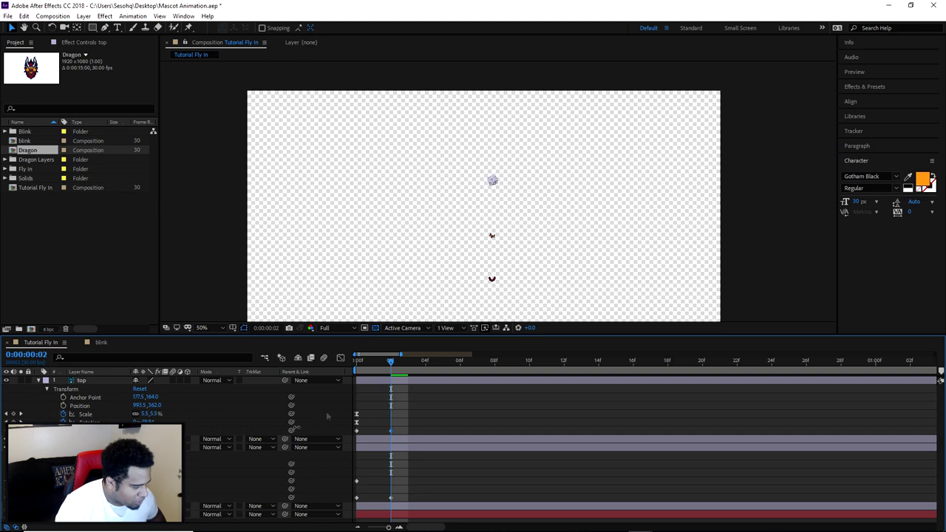
left_click(391, 379)
left_click_drag(390, 362, 356, 362)
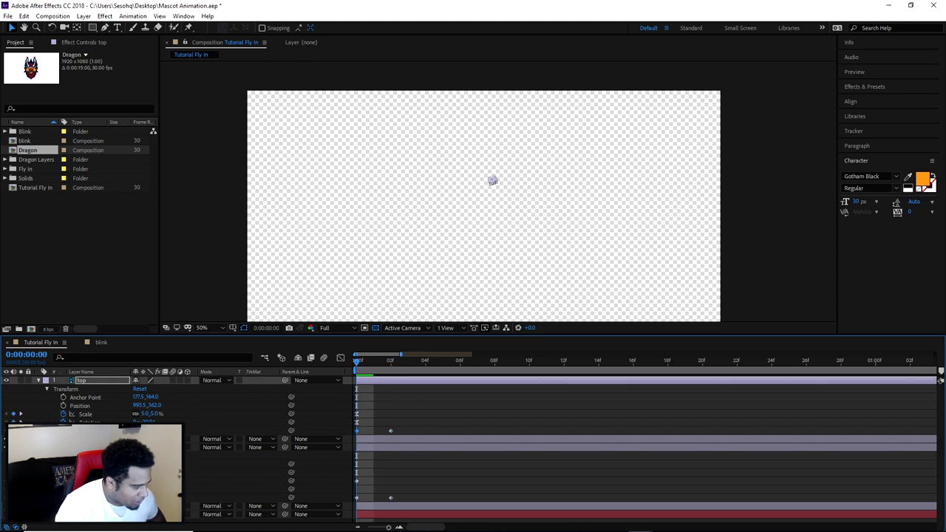
- Collapse the layers and play back the three layers' combined fly-in over the whole work area
key("comma")
key("comma")
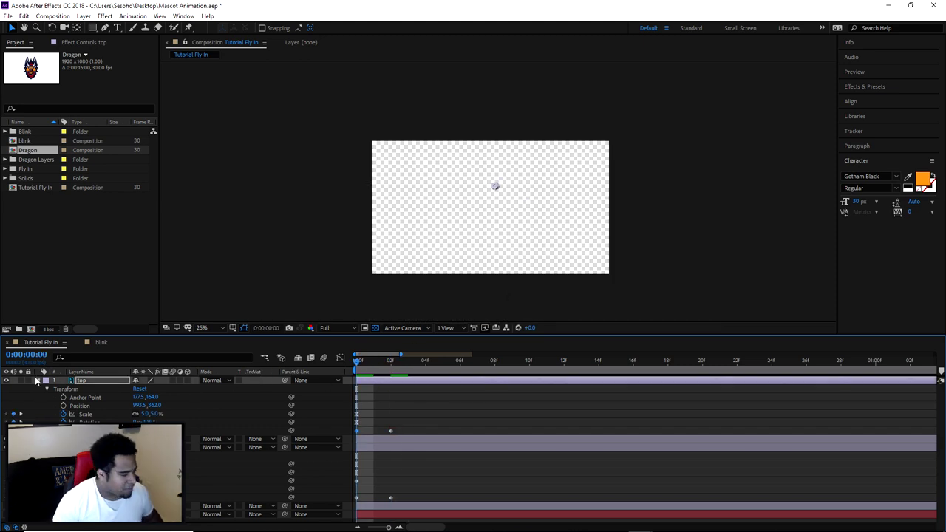
left_click(37, 397)
key("space")
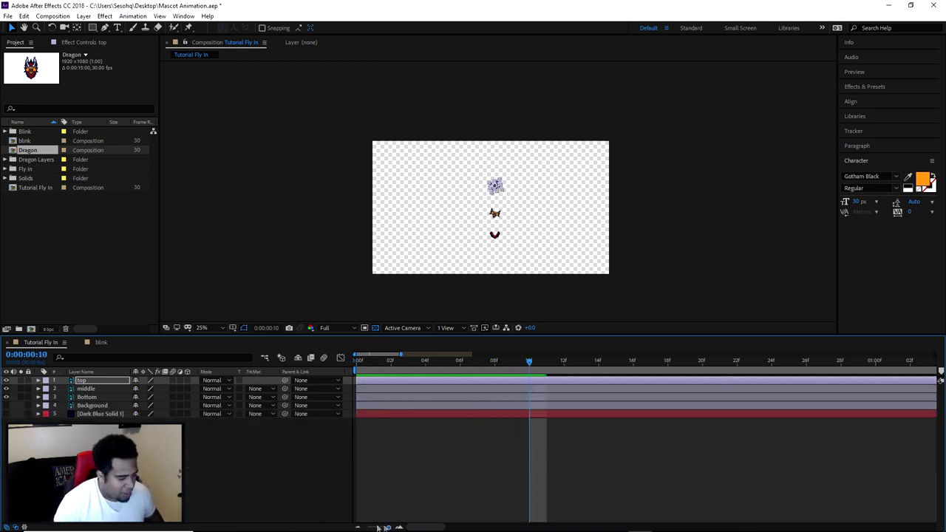
left_click_drag(379, 527, 367, 527)
key("space")
scroll(507, 255, "up", 4)
scroll(507, 254, "down", 2)
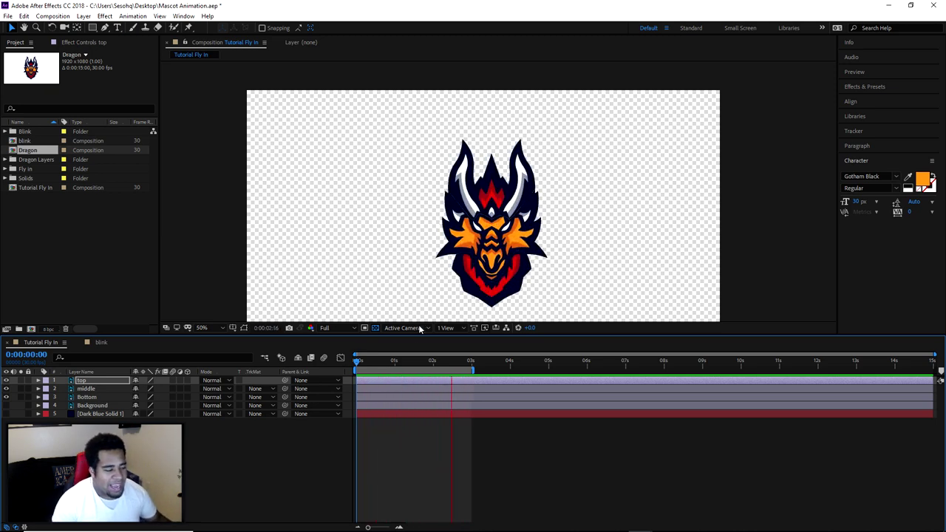
key("space")
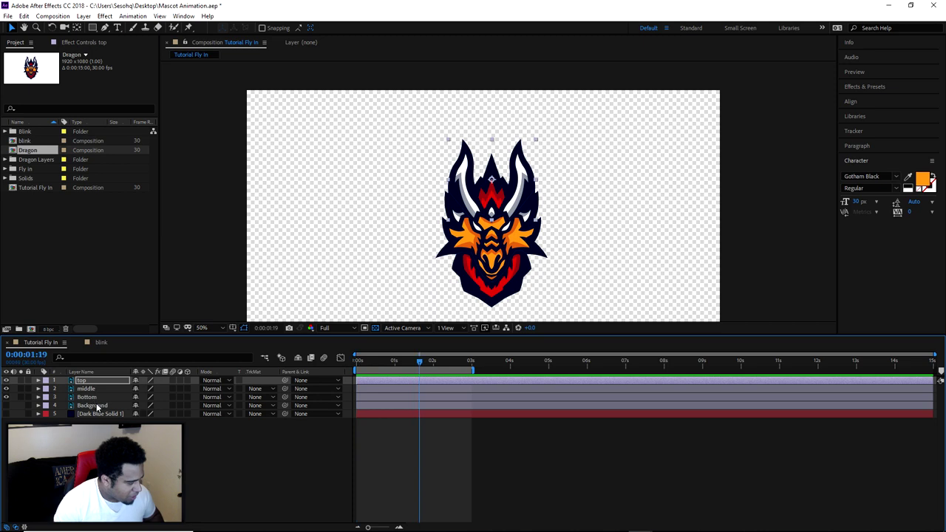
- Apply Easy Ease to the Bottom layer's Scale and Rotation keyframes
left_click(87, 398)
key("u")
left_click_drag(428, 424, 355, 446)
right_click(416, 441)
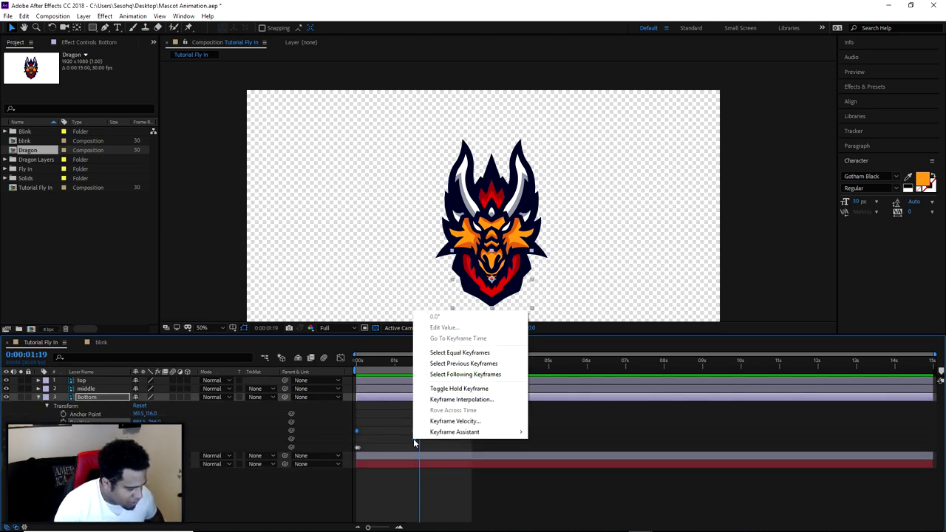
mouse_move(454, 432)
left_click(579, 368)
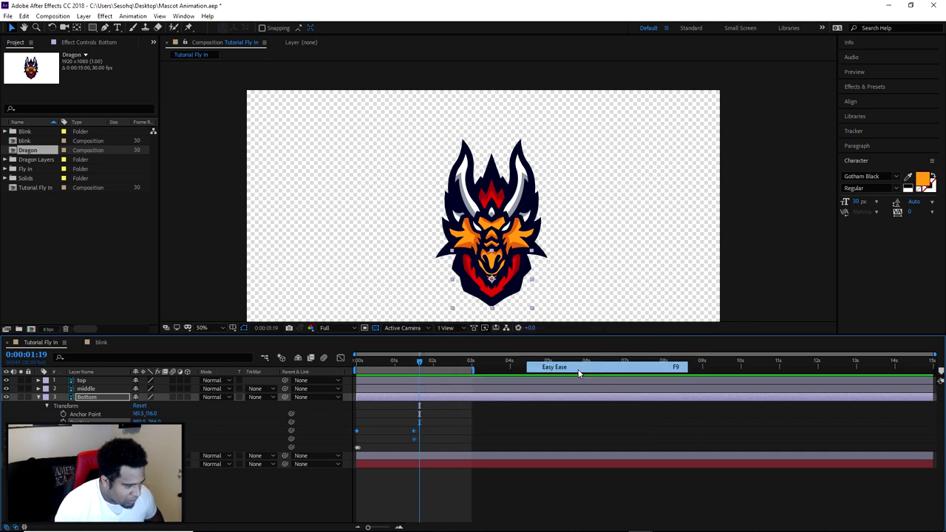
- Lengthen the ease into the Bottom layer's end keyframes on the speed graph
key("shift+F3")
left_click_drag(468, 461, 337, 504)
left_click_drag(412, 496, 375, 499)
left_click(340, 358)
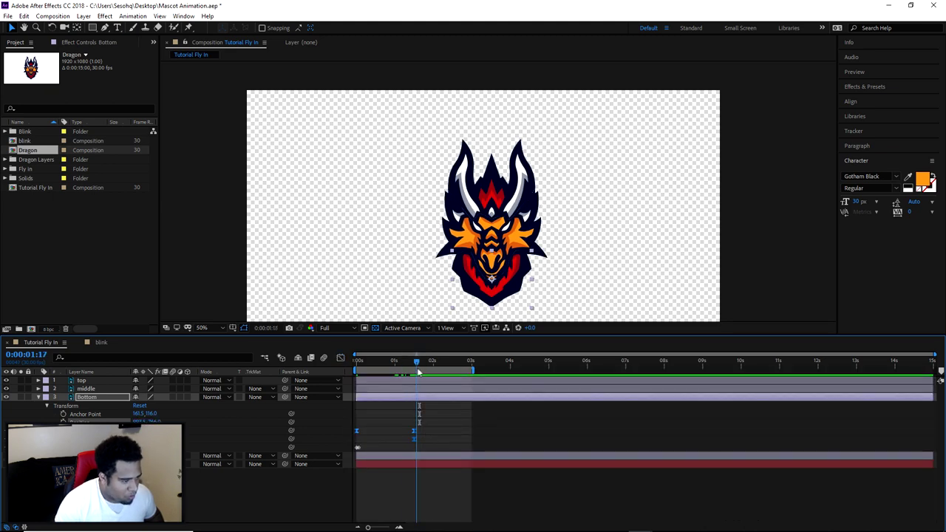
- Play the eased fly-in from the first frame and scrub to 0:00:01:11 to check all three layers
key("Home")
key("space")
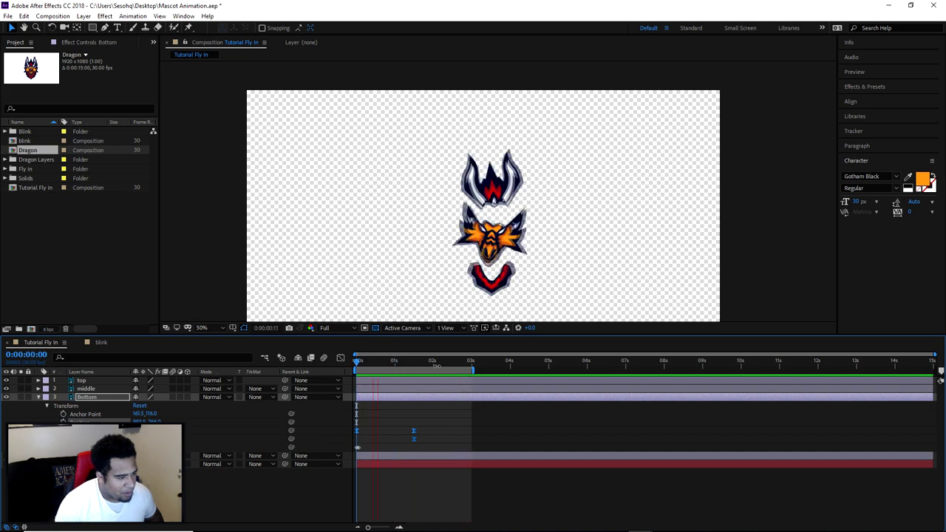
scroll(486, 257, "down", 1)
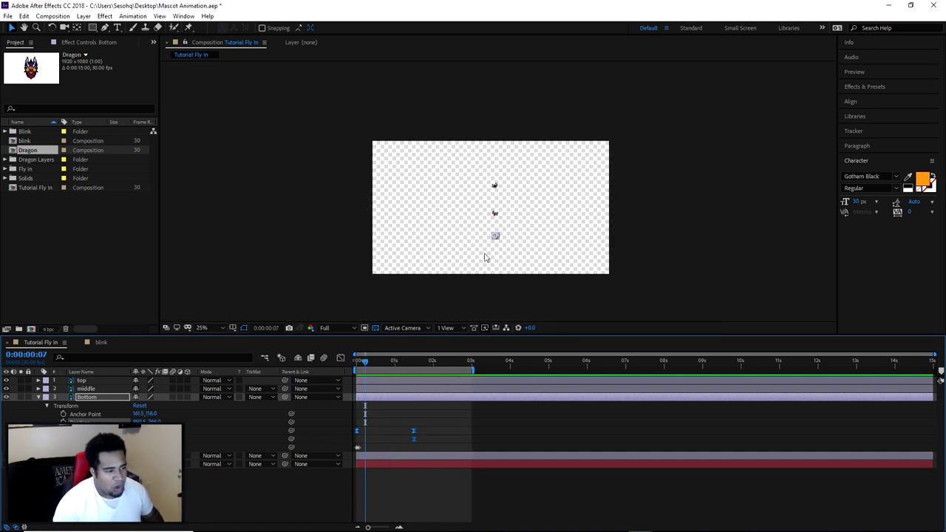
left_click_drag(375, 359, 408, 360)
- Add a 1920 x 1080 dark blue solid behind the dragon, sampling its color from the artwork's dark outline
right_click(133, 476)
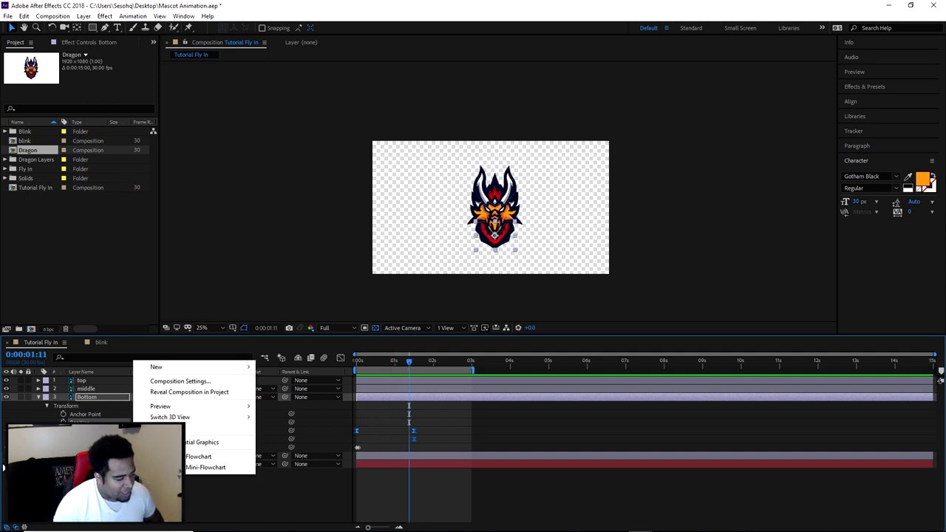
left_click(126, 464)
right_click(90, 362)
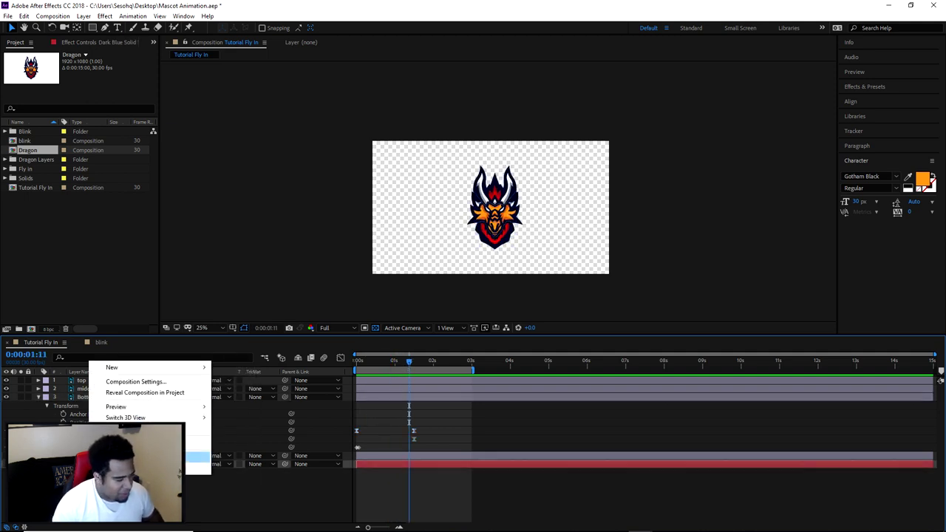
mouse_move(124, 369)
left_click(233, 393)
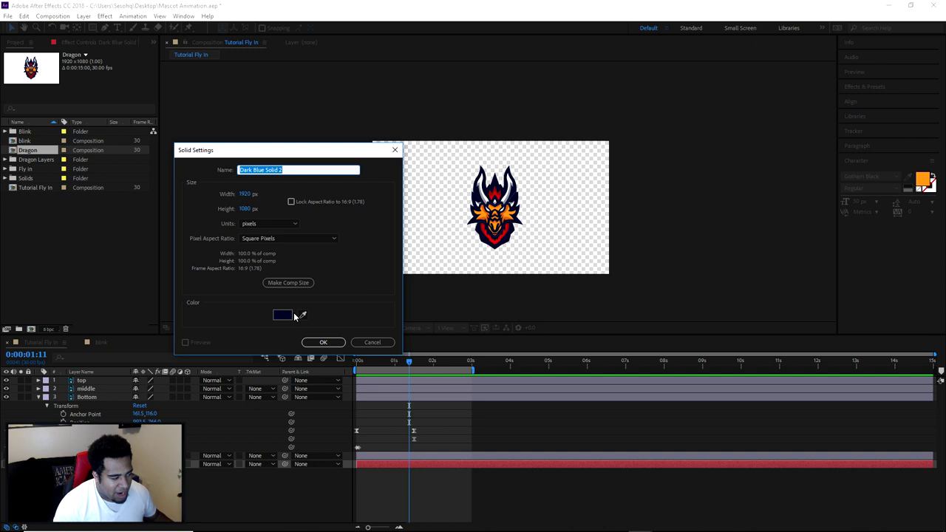
left_click(303, 315)
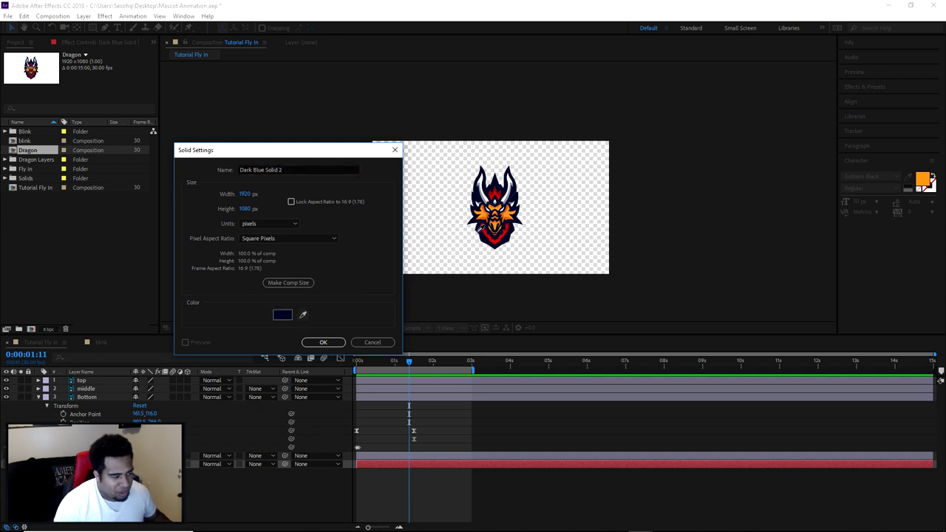
left_click(324, 342)
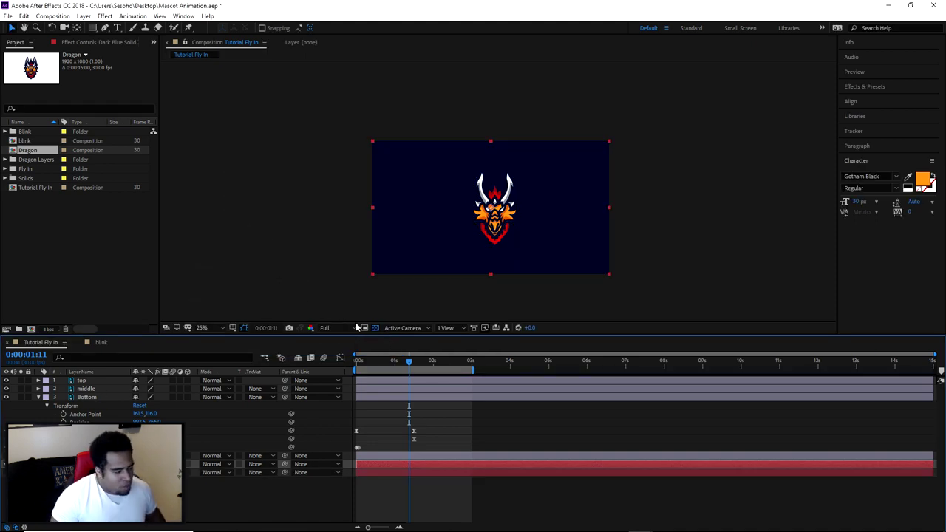
- Reveal the new solid's Opacity and play back the fly-in against the dark blue background from the first frame
key("t")
left_click(498, 288)
scroll(503, 223, "up", 2)
left_click_drag(526, 247, 527, 245)
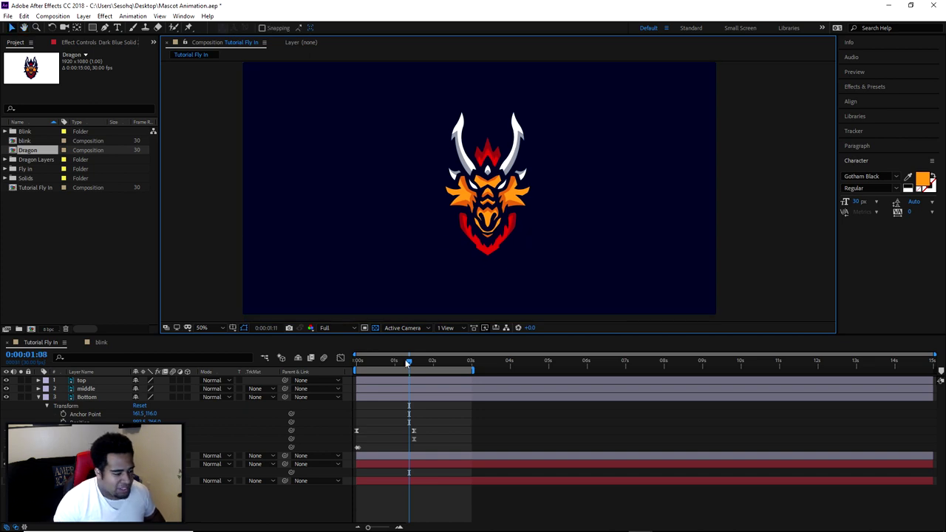
key("Home")
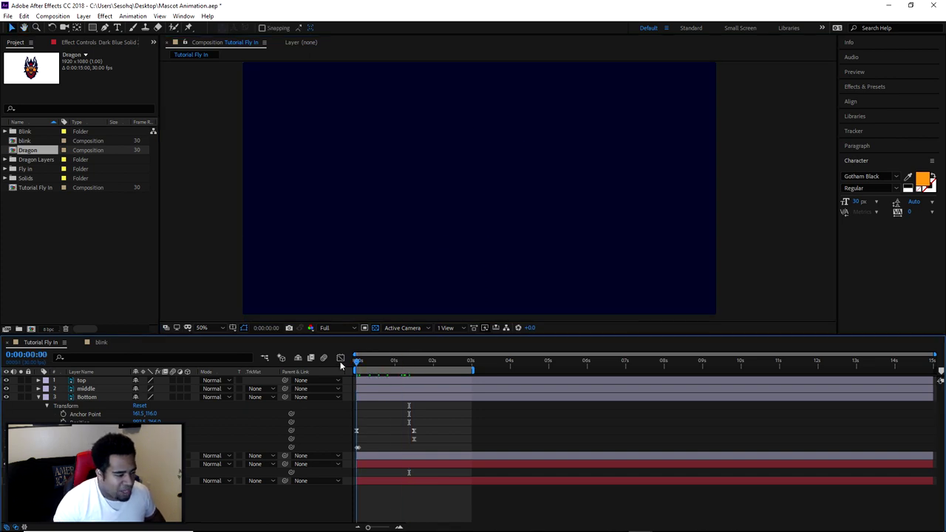
key("space")
key("space")
key("space")
key("space")
key("space")
left_click_drag(418, 363, 386, 367)
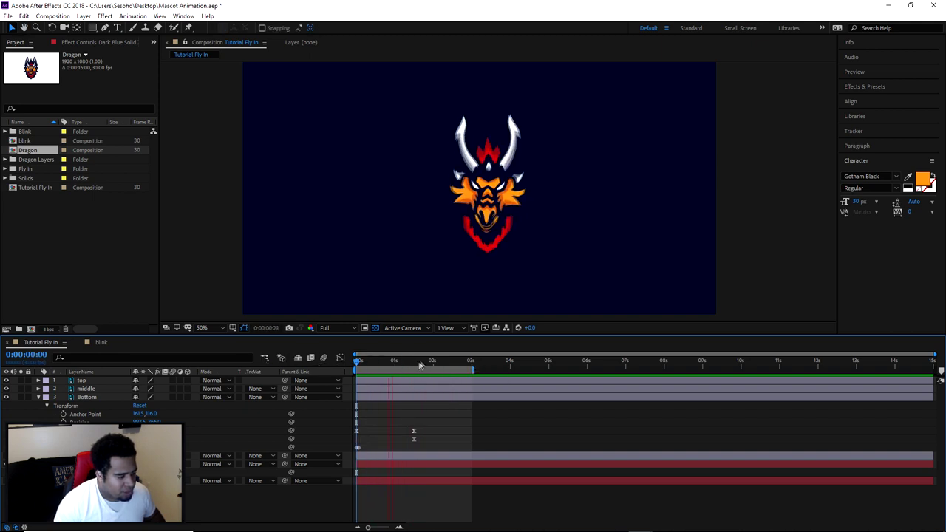
key("space")
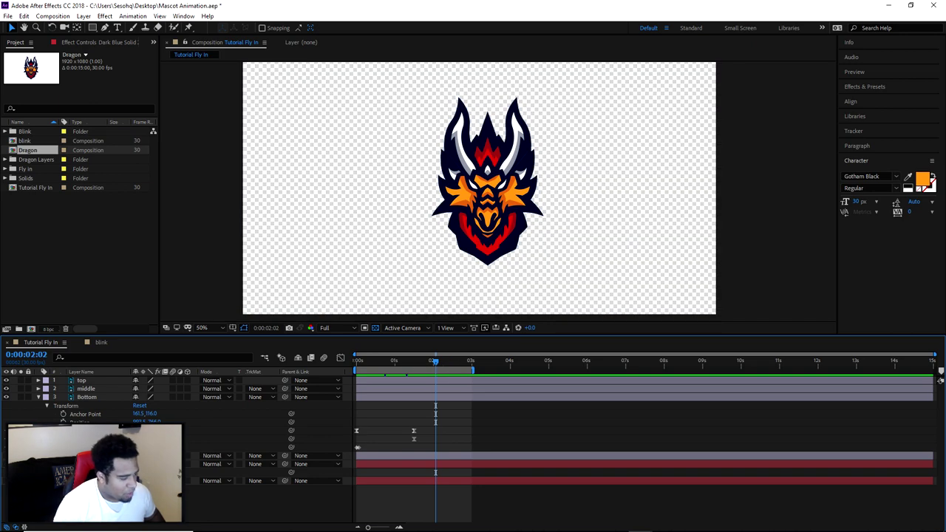
- Hide the dark blue solid and play the fly-in from the first frame over the transparent background
left_click(86, 464)
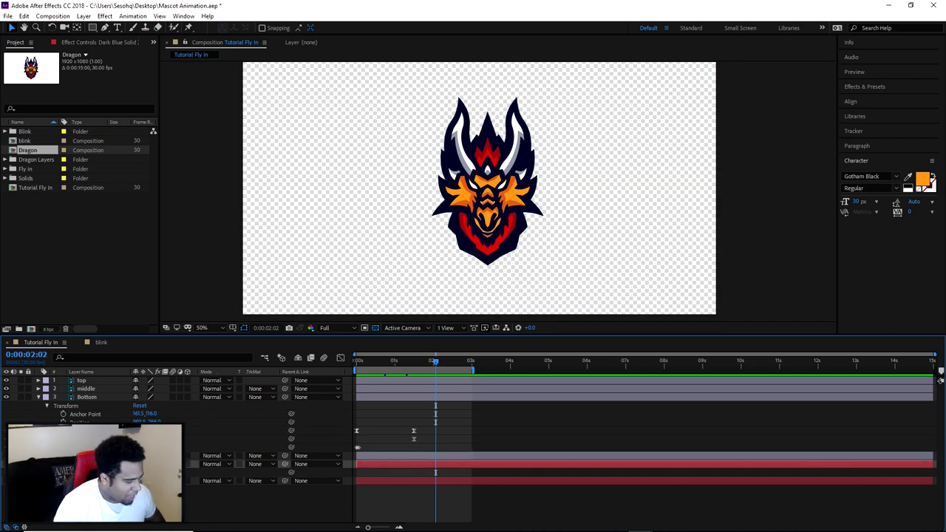
left_click(86, 397)
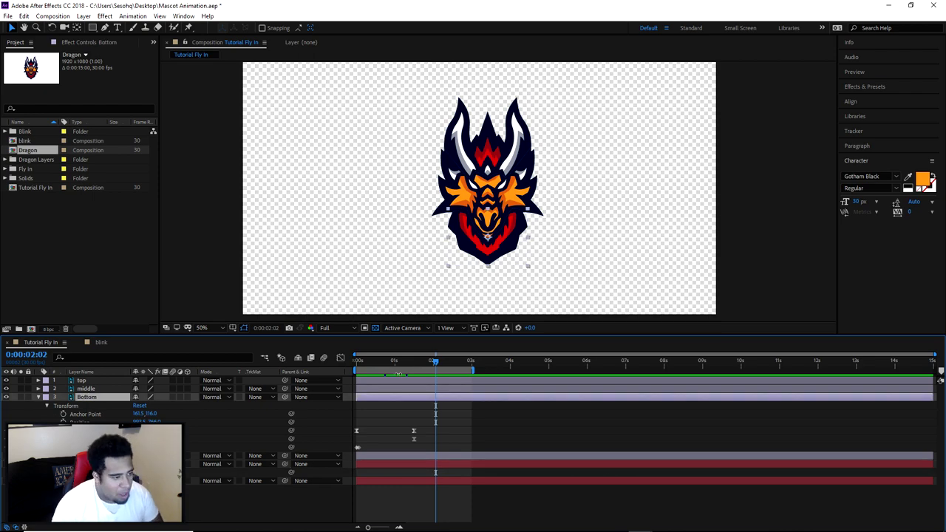
left_click(403, 380)
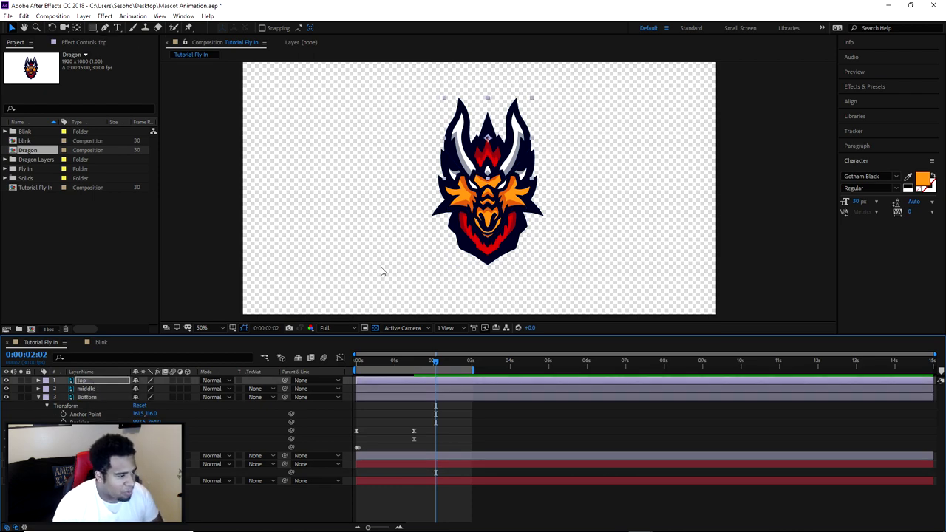
scroll(510, 176, "up", 4)
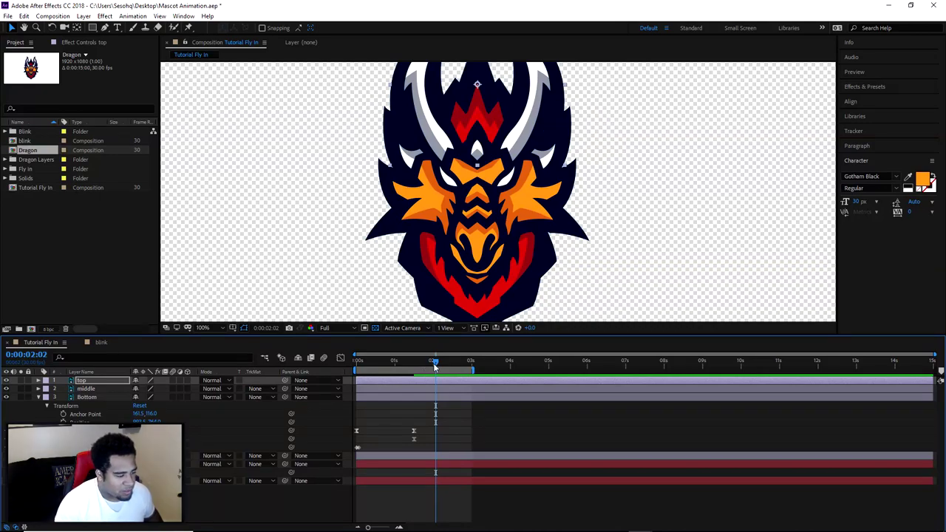
key("Home")
key("space")
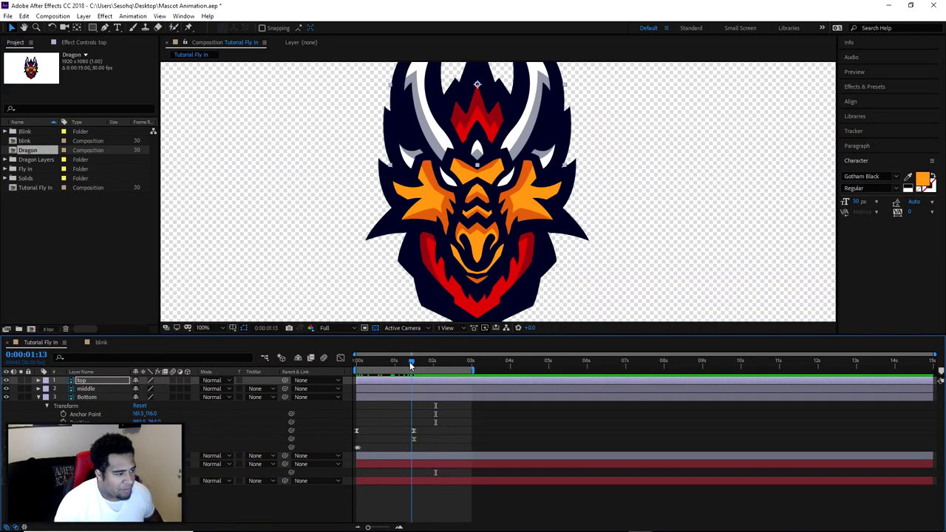
key("space")
key("comma")
key("space")
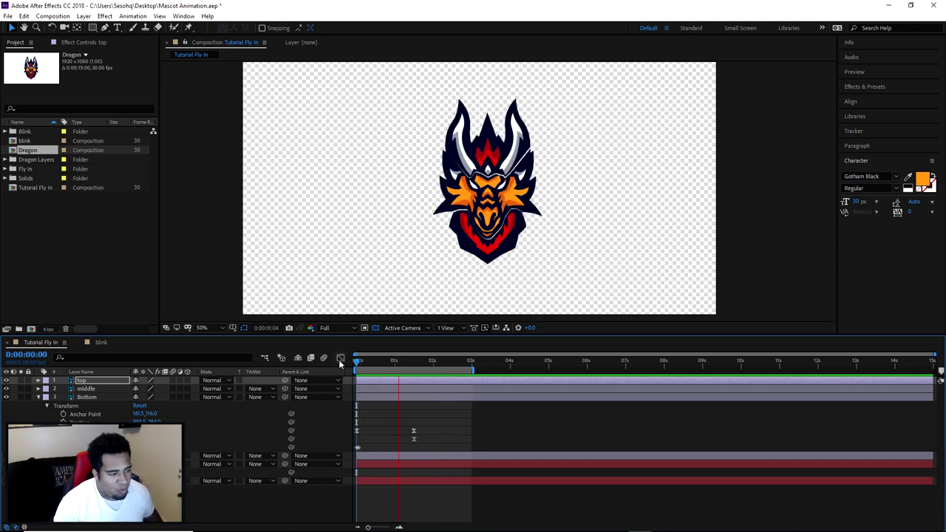
key("space")
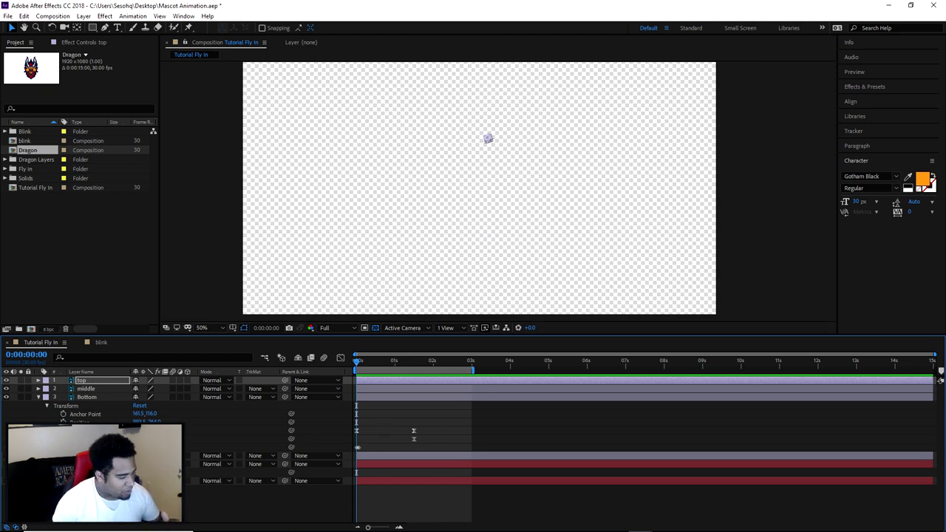
- Extend the work area's end to 5 seconds and toggle the dark blue solid's visibility with the playhead at 0:00:02:28
left_click_drag(359, 362, 466, 368)
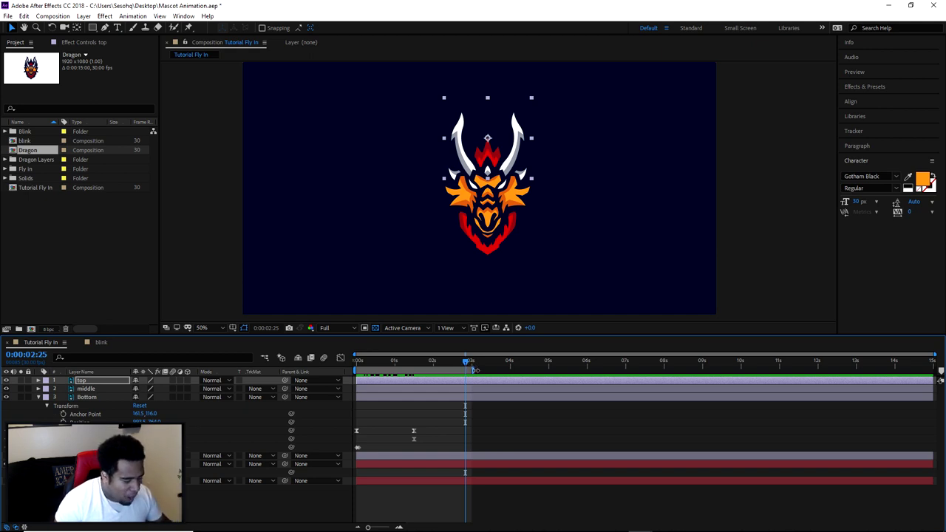
left_click_drag(474, 369, 547, 370)
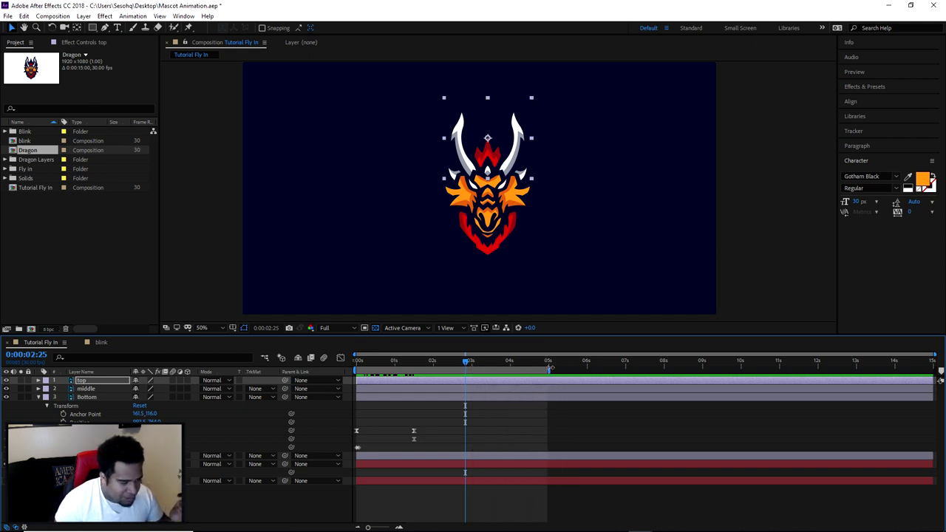
left_click(477, 310)
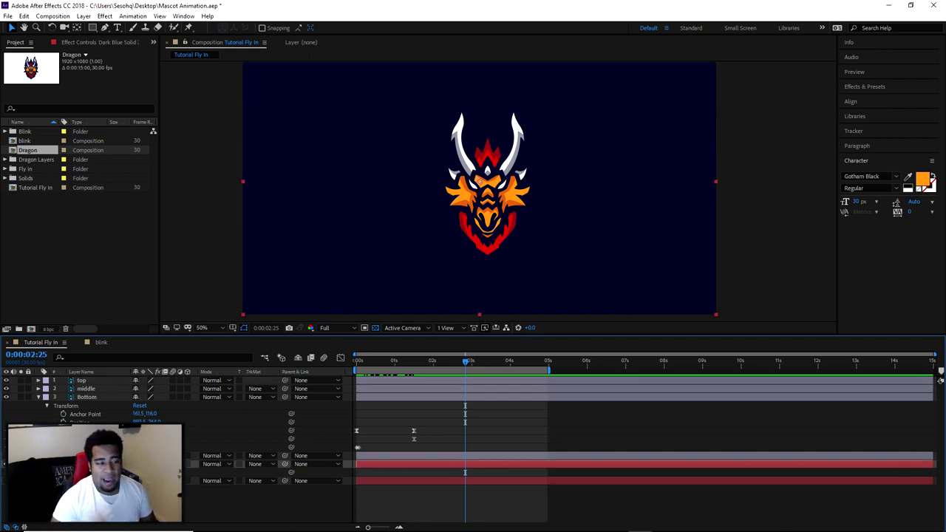
mouse_move(467, 360)
left_mouse_down()
mouse_move(491, 361)
mouse_move(469, 361)
left_mouse_up()
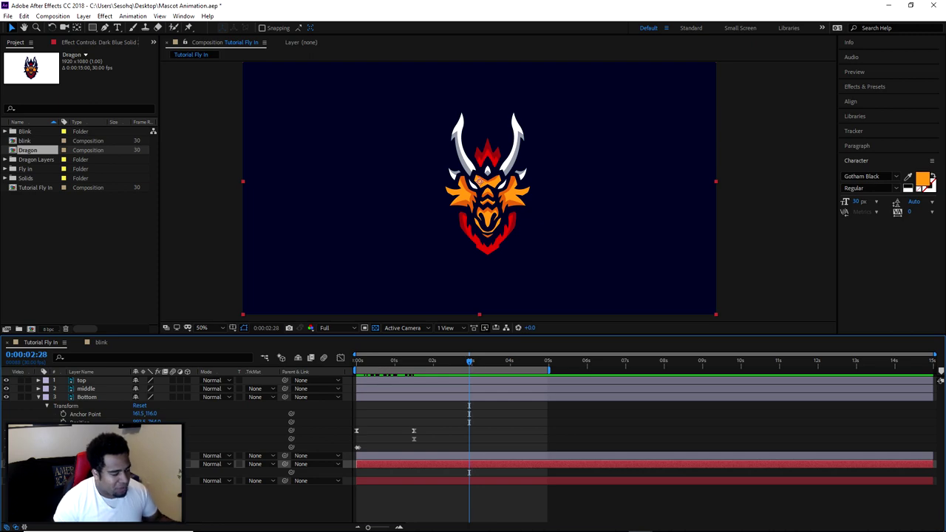
key("ctrl+alt+shift+v")
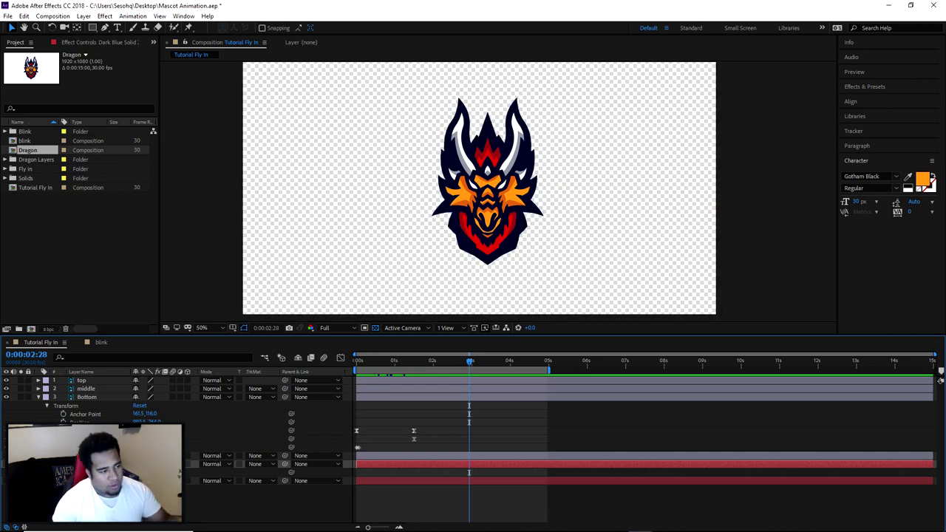
key("ctrl+z")
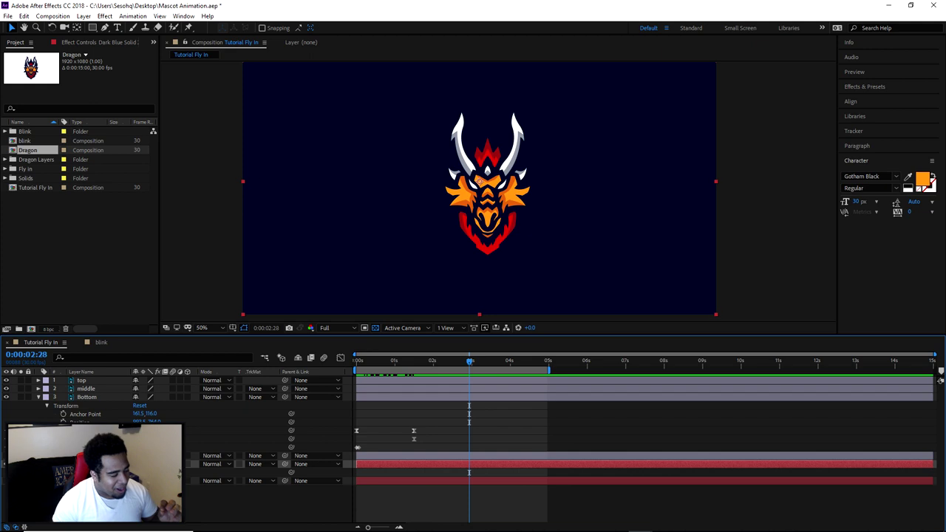
- Add a 1920 x 1080 white solid named White Solid 1 beneath the dark blue solid
left_click(96, 481)
right_click(95, 484)
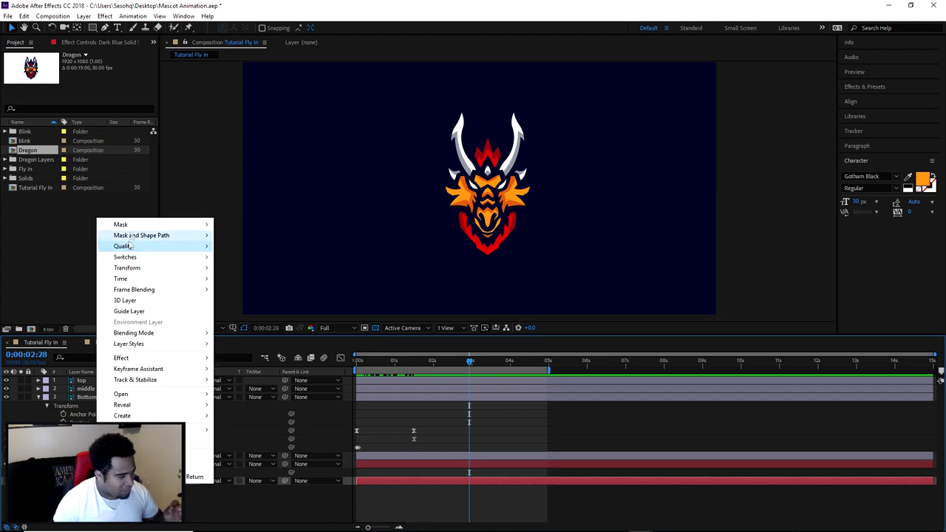
right_click(95, 515)
mouse_move(116, 409)
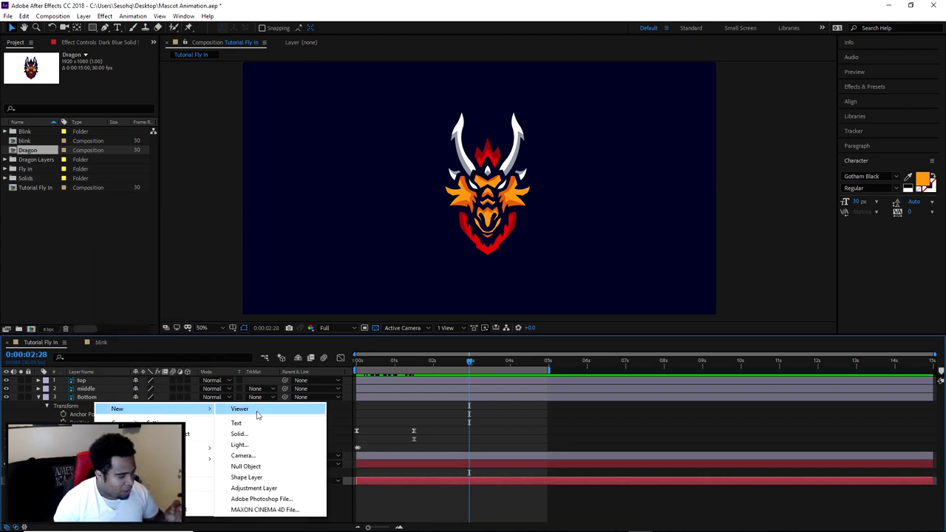
left_click(238, 433)
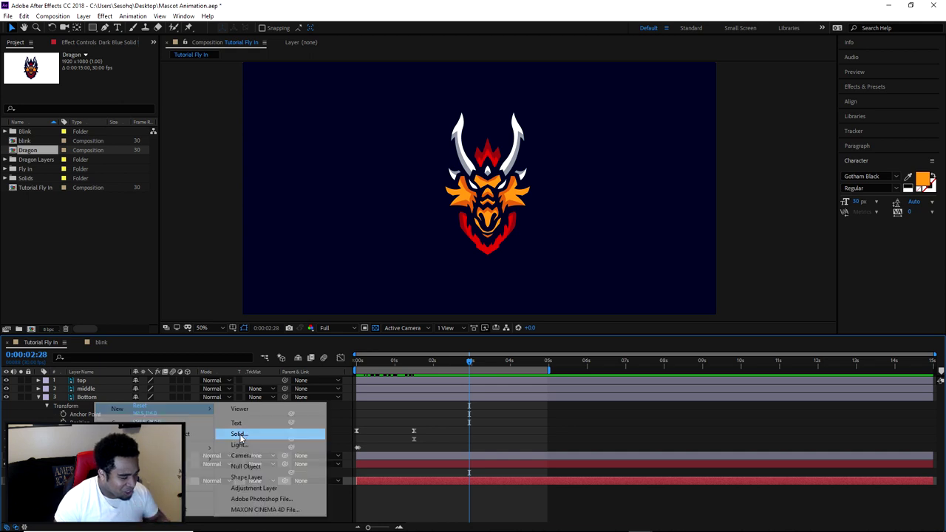
left_click(282, 314)
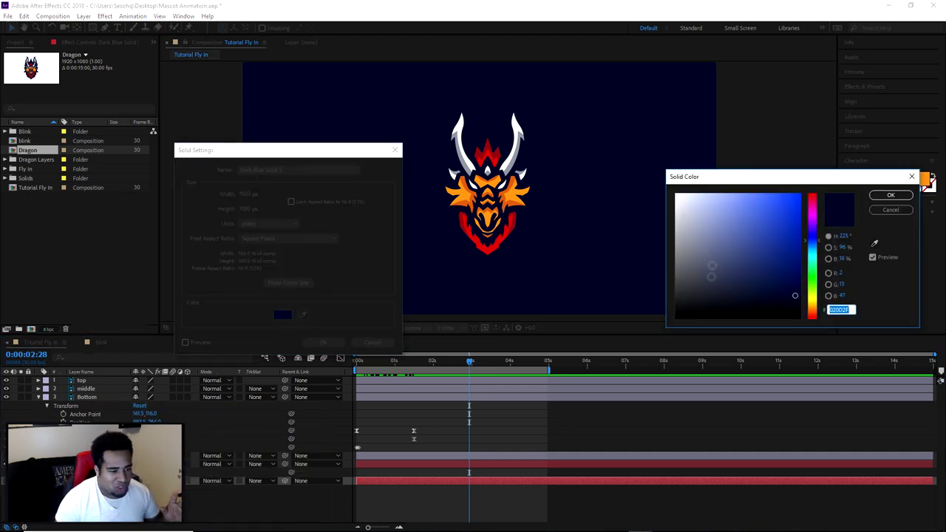
left_click_drag(711, 271, 648, 168)
left_click(891, 194)
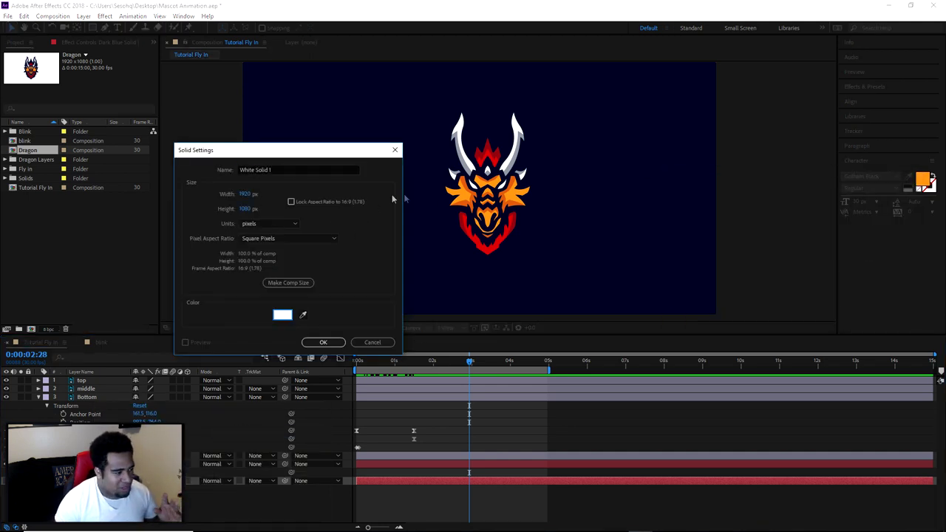
left_click(325, 342)
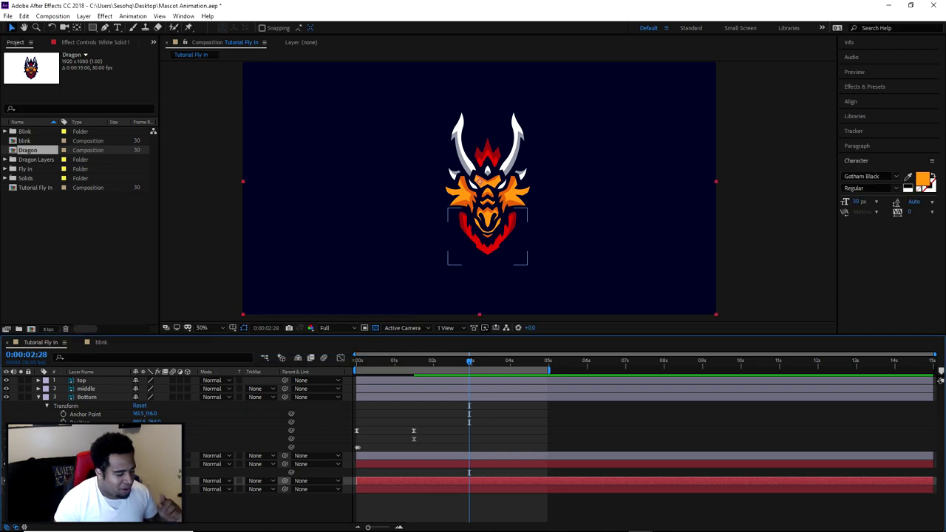
- Hide the dark blue solid to check the mascot on white, and make the dark blue solid visible again
key("F2")
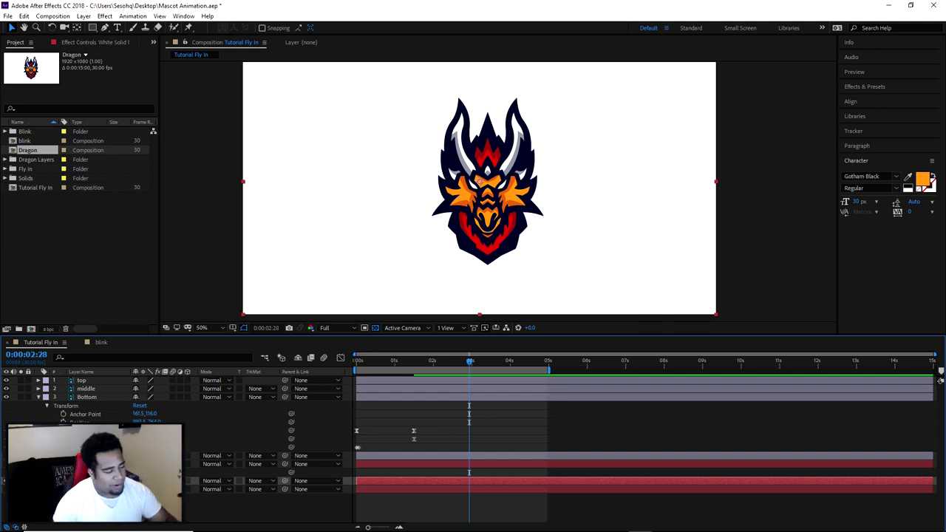
key("ctrl+Up")
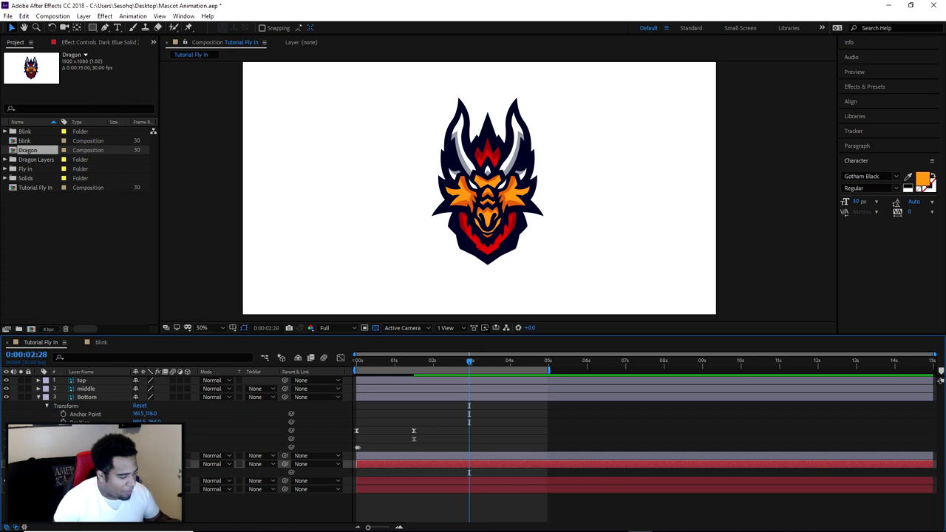
key("ctrl+z")
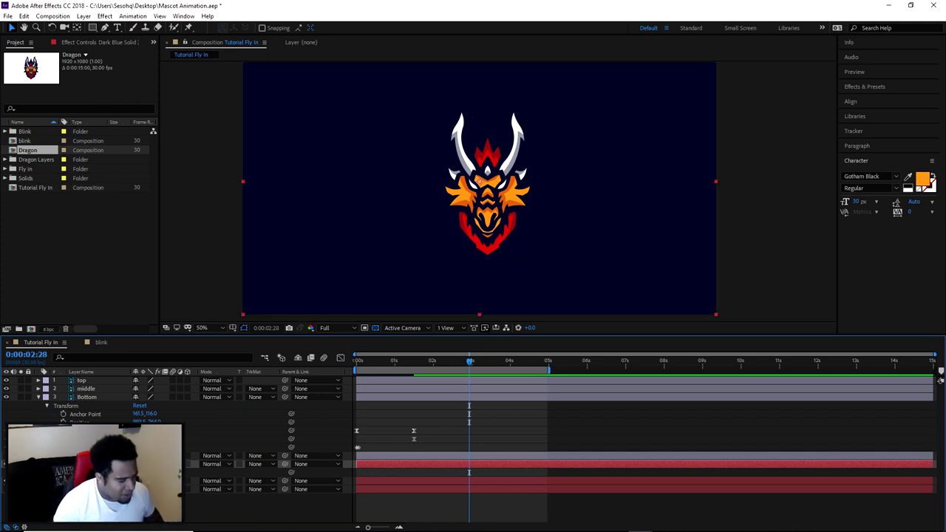
- Apply the CC Jaws transition effect to the dark blue solid with the playhead at 0:00:02:29
mouse_move(466, 363)
left_mouse_down()
mouse_move(380, 353)
mouse_move(470, 364)
left_mouse_up()
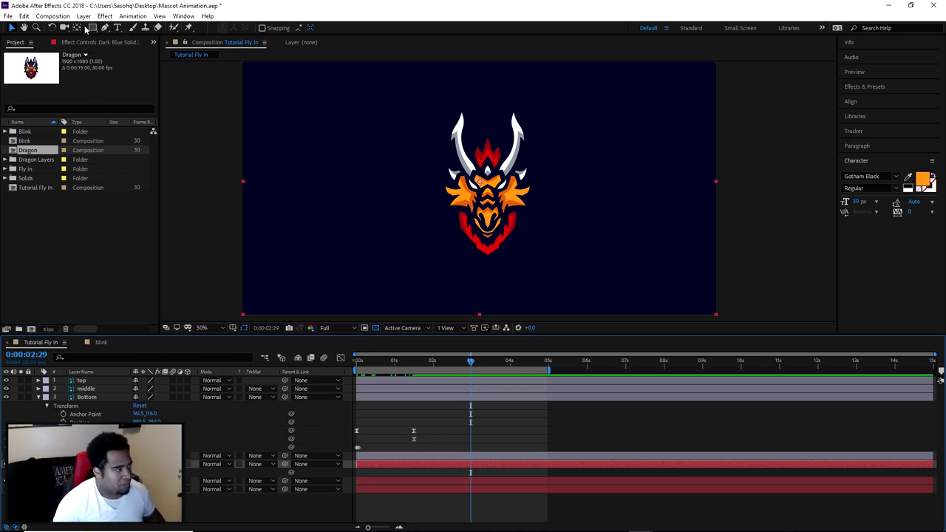
left_click(104, 16)
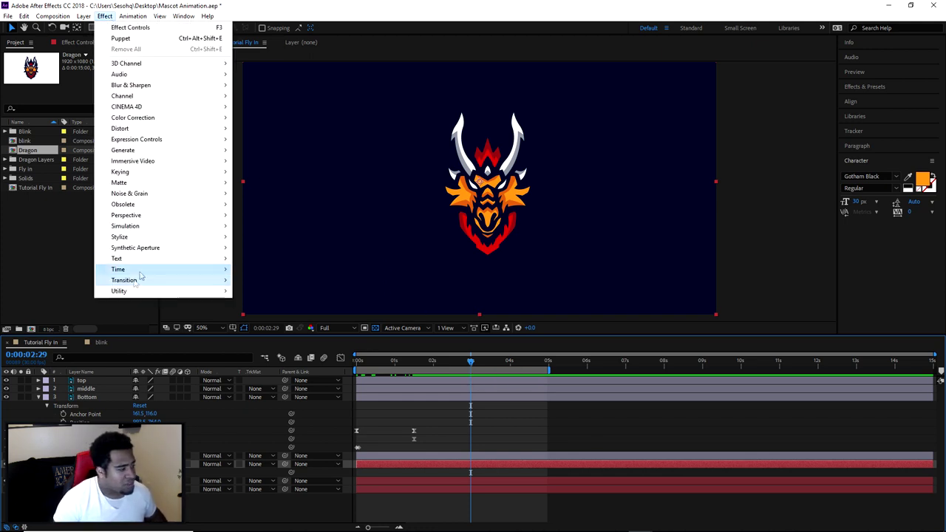
mouse_move(132, 284)
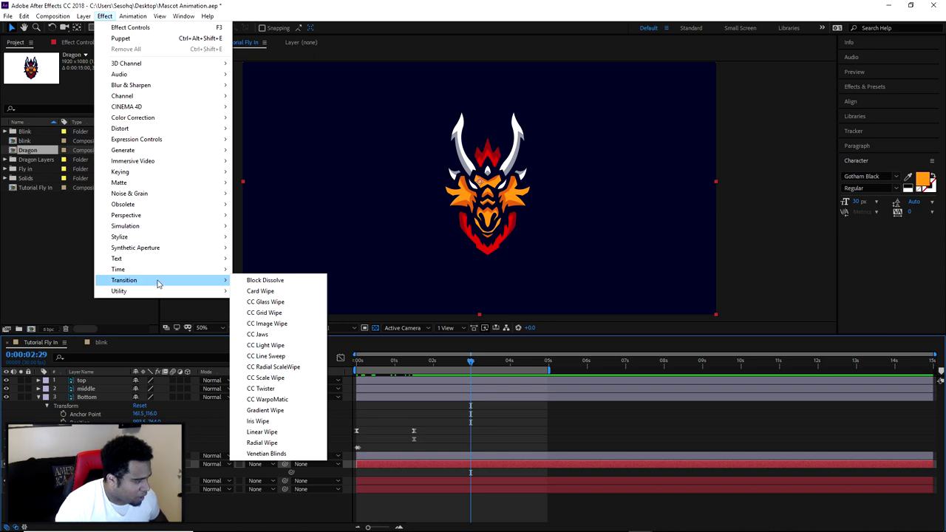
left_click(259, 334)
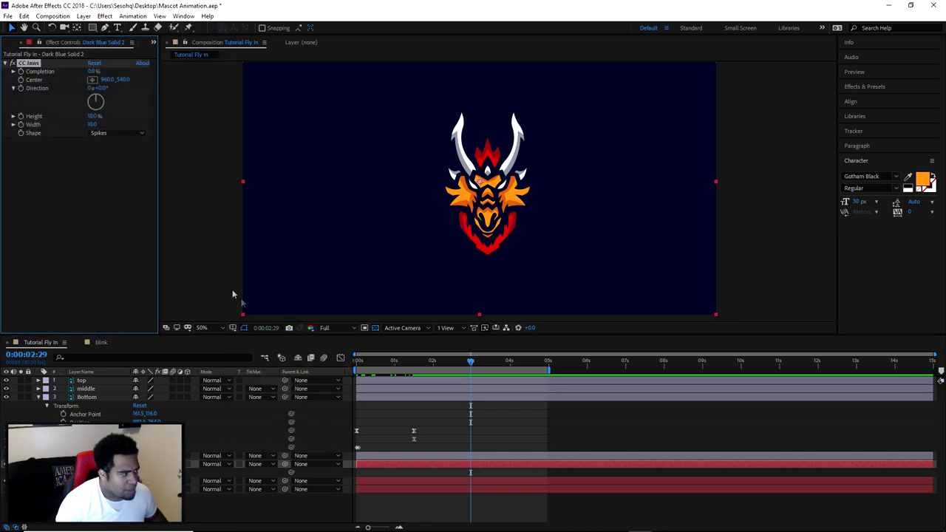
- Set the dark blue solid's CC Jaws Completion to 32% and its Direction to 40°
left_click_drag(134, 73, 112, 88)
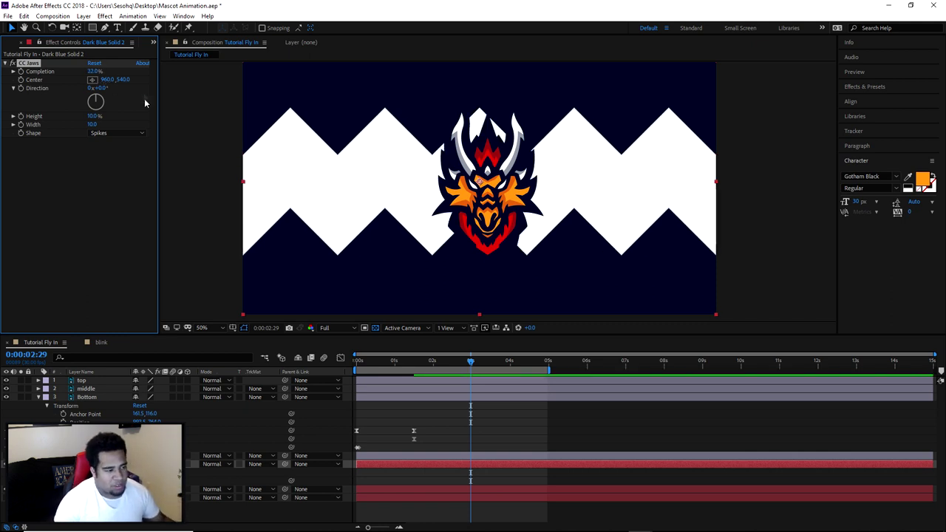
left_click_drag(100, 99, 101, 102)
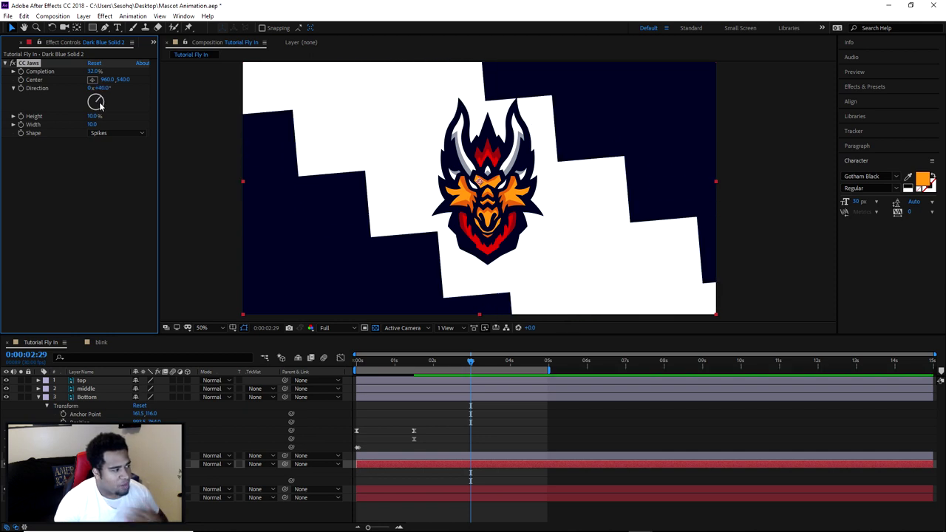
- Try the Block and Waves shapes for CC Jaws and return the shape to Spikes
left_click(102, 133)
left_click(106, 155)
left_click(103, 133)
left_click(114, 166)
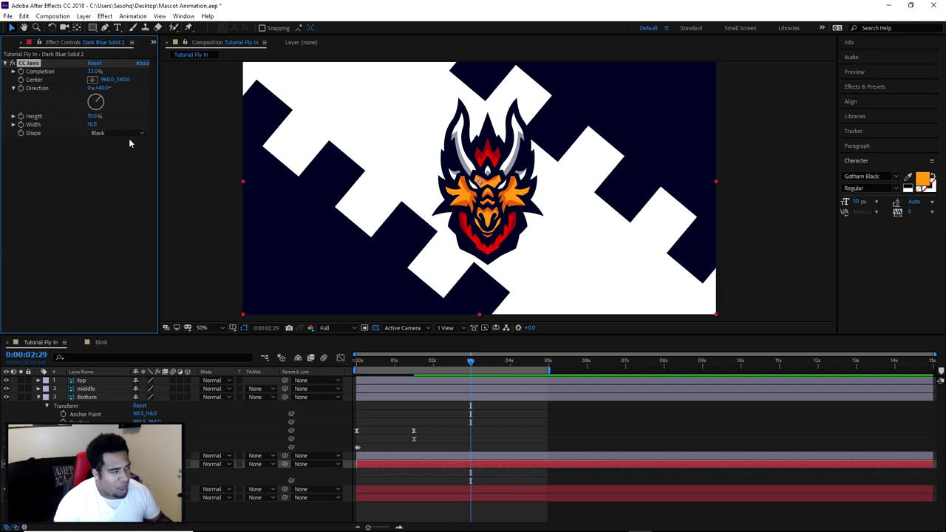
left_click(118, 133)
left_click(116, 177)
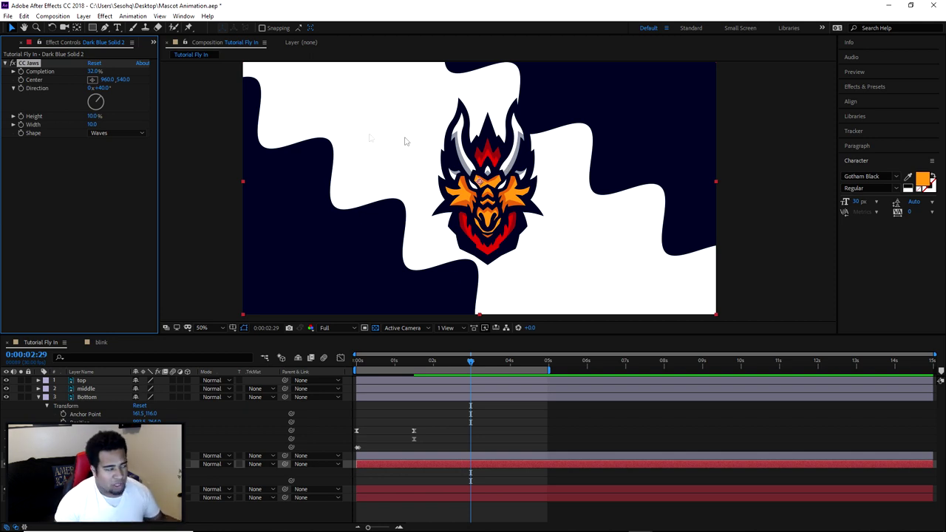
left_click(107, 133)
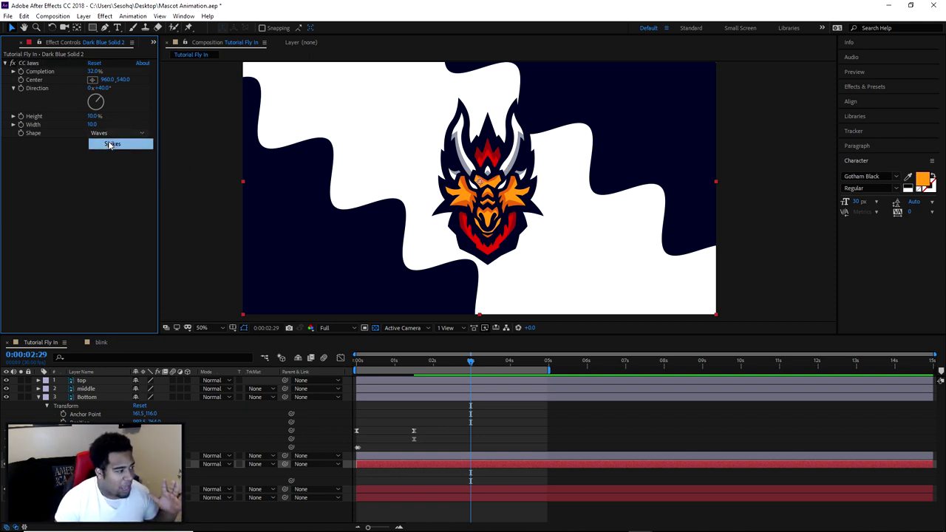
left_click(108, 143)
- Set the CC Jaws Width to 24.8 and keyframe its Completion at 0% at 0:00:03:00
left_click_drag(93, 119, 162, 129)
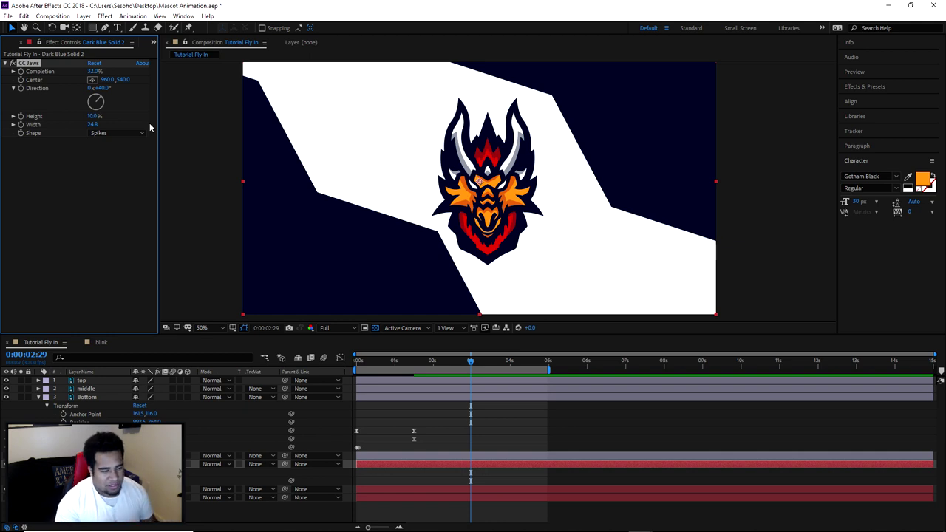
left_click(470, 361)
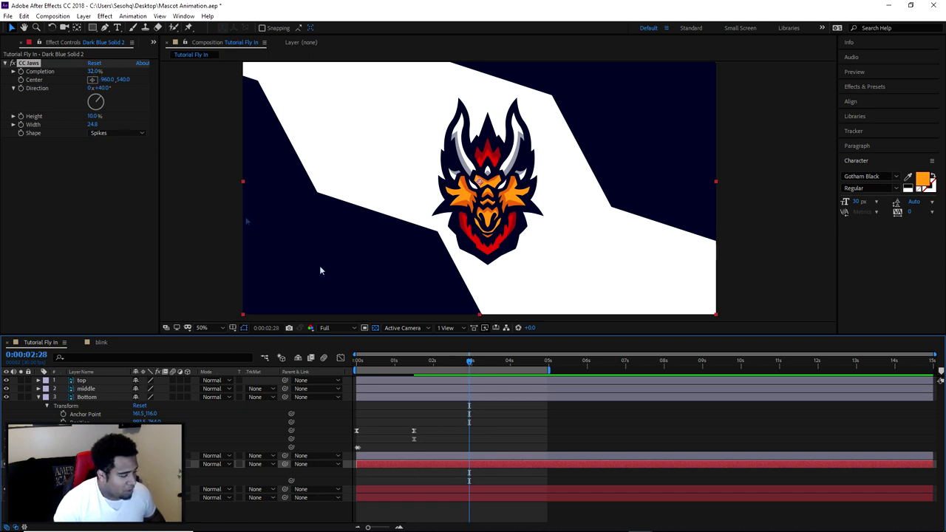
left_click_drag(456, 362, 472, 376)
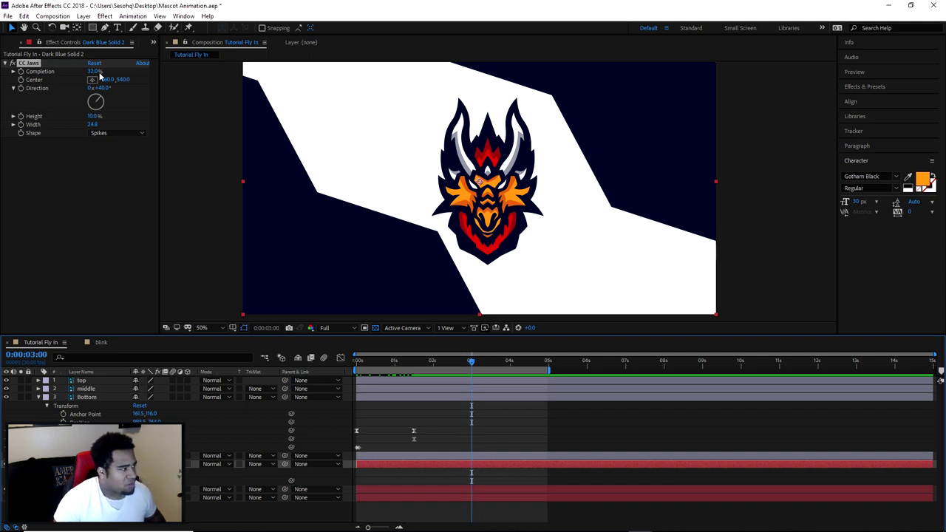
left_click_drag(94, 71, 49, 72)
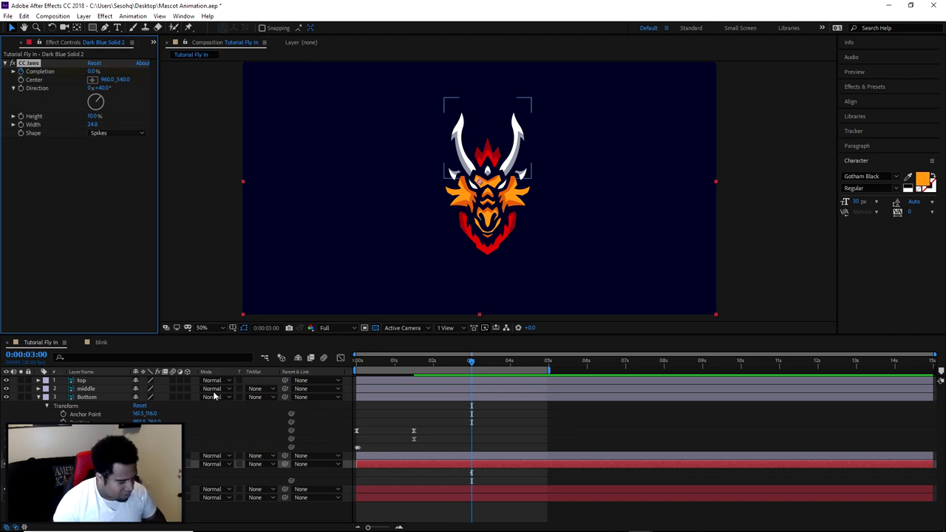
- Reveal the dark blue solid's keyframes and add a 100% Completion keyframe at 0:00:03:15
left_click(471, 481)
key("u")
left_click(465, 463)
key("u")
left_click_drag(368, 527, 384, 527)
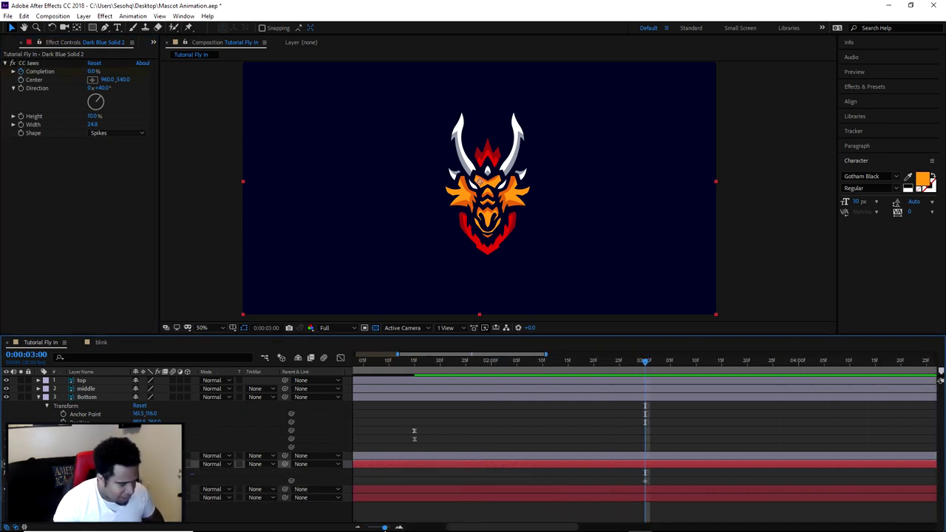
left_click(616, 412)
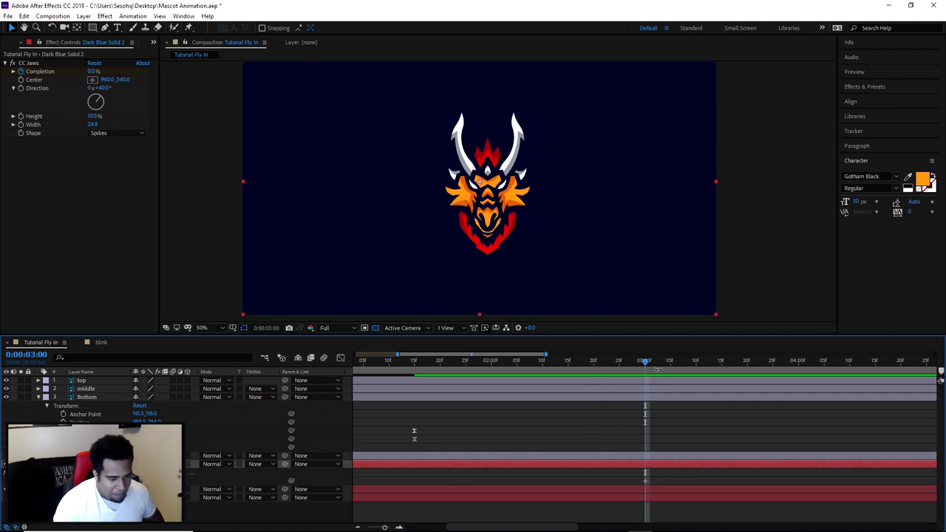
left_click_drag(643, 360, 722, 363)
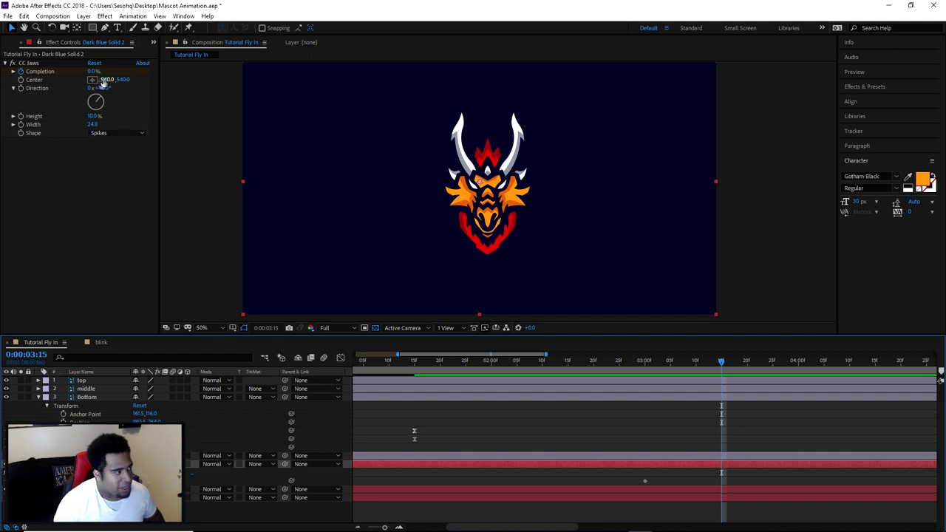
left_click_drag(92, 74, 210, 97)
- Preview the animation from the start and inspect the jaws transition at 0:00:03:05
left_click_drag(386, 527, 366, 527)
key("Home")
key("space")
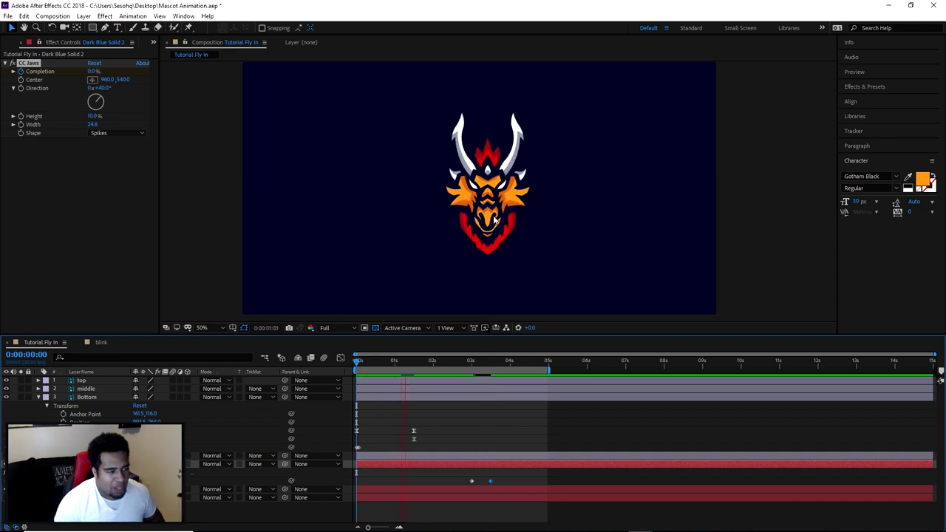
mouse_move(474, 365)
left_mouse_down()
mouse_move(503, 362)
mouse_move(467, 363)
mouse_move(477, 363)
left_mouse_up()
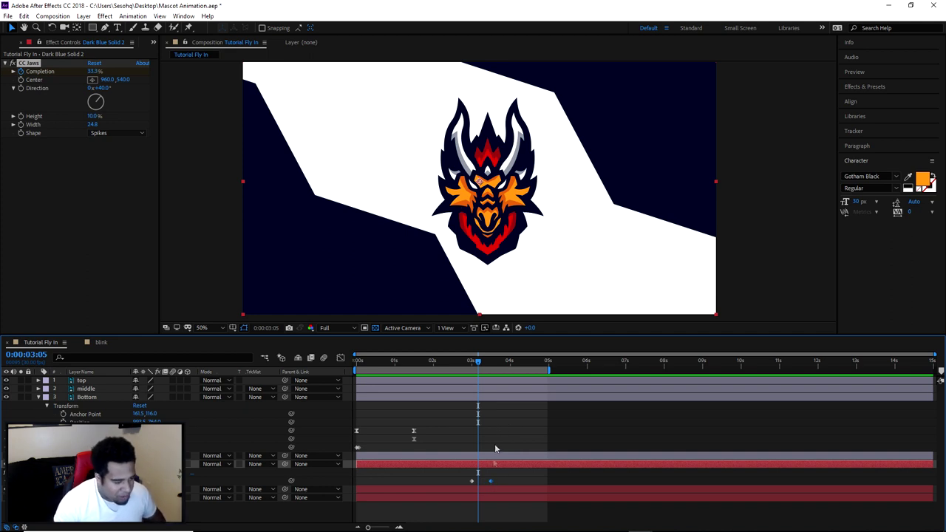
- Move the ending Completion keyframe to 0:00:04:00 and preview the animation from the start
left_click_drag(491, 481, 510, 481)
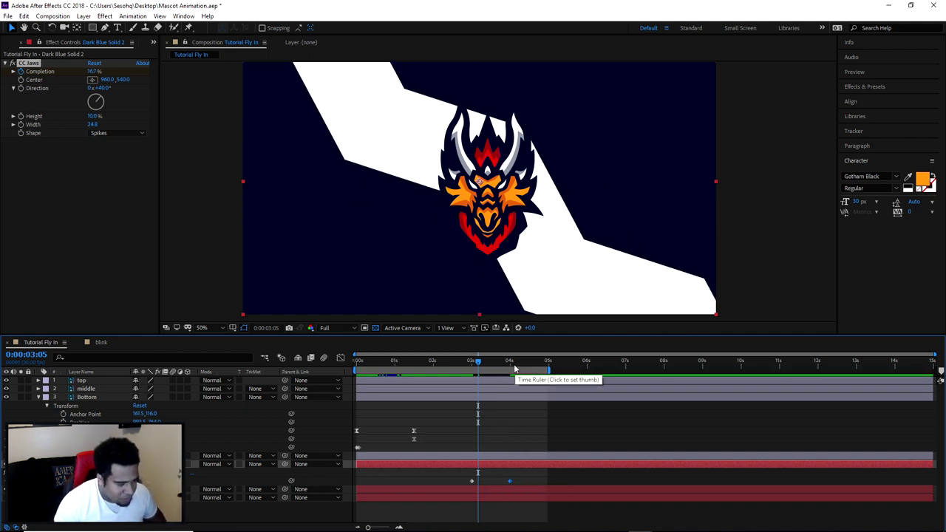
key("k")
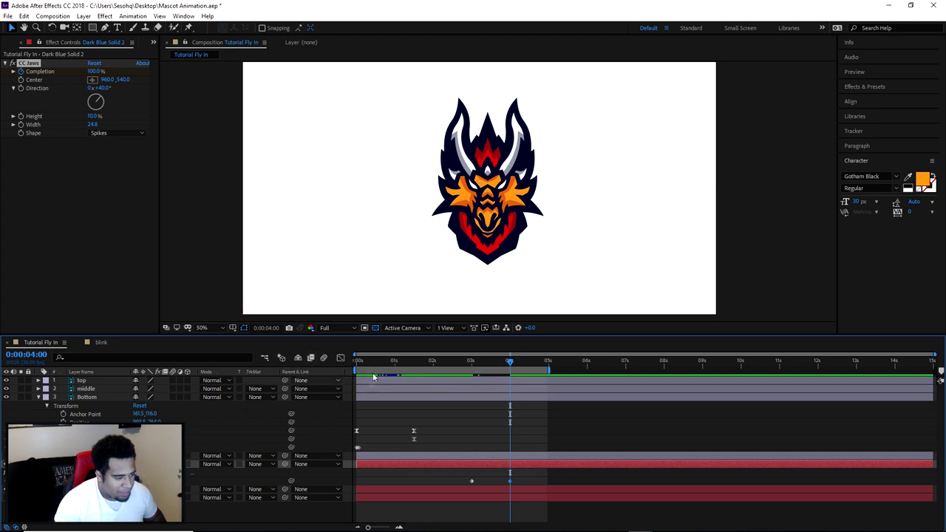
key("Home")
key("space")
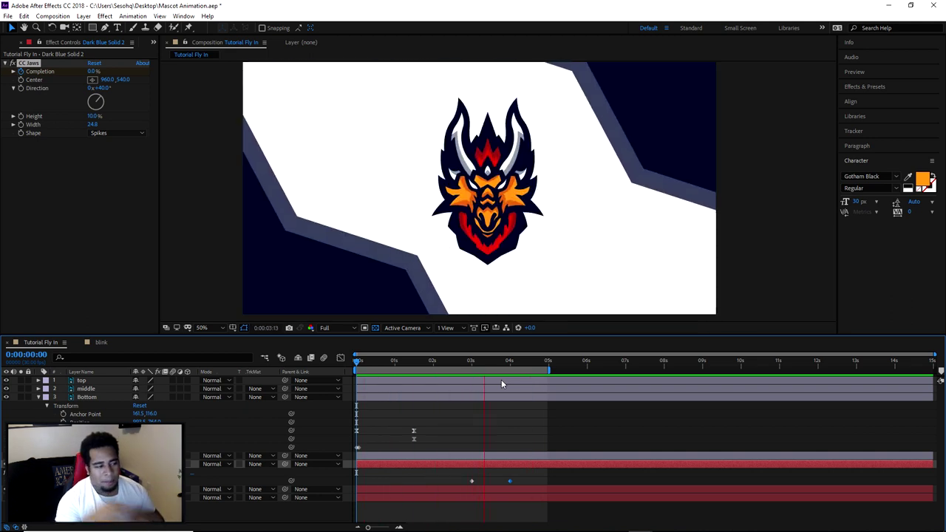
- Ease both CC Jaws Completion keyframes and pull the ending handle toward the first keyframe in the graph editor
left_click(505, 361)
left_click_drag(527, 479, 466, 481)
right_click(473, 479)
mouse_move(532, 473)
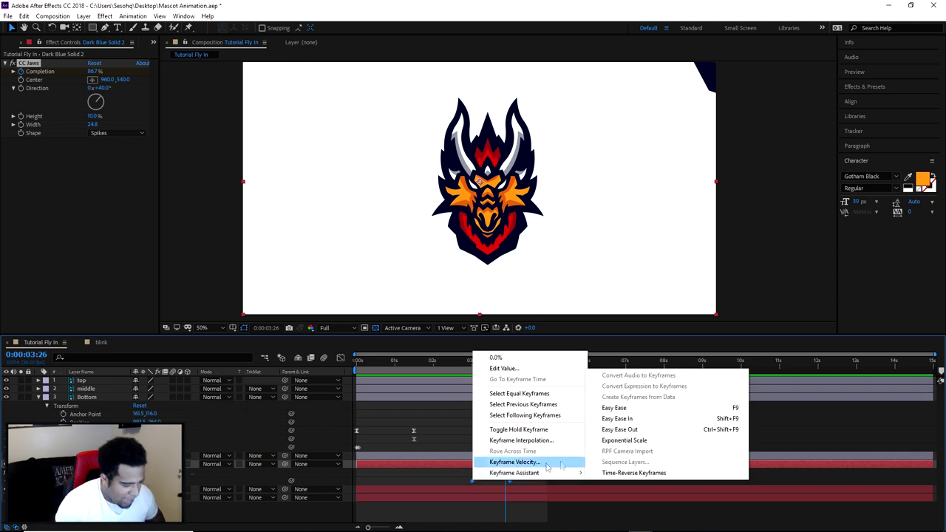
left_click(627, 418)
left_click(340, 357)
left_click_drag(553, 475, 437, 505)
left_click_drag(500, 497, 477, 495)
left_click(340, 358)
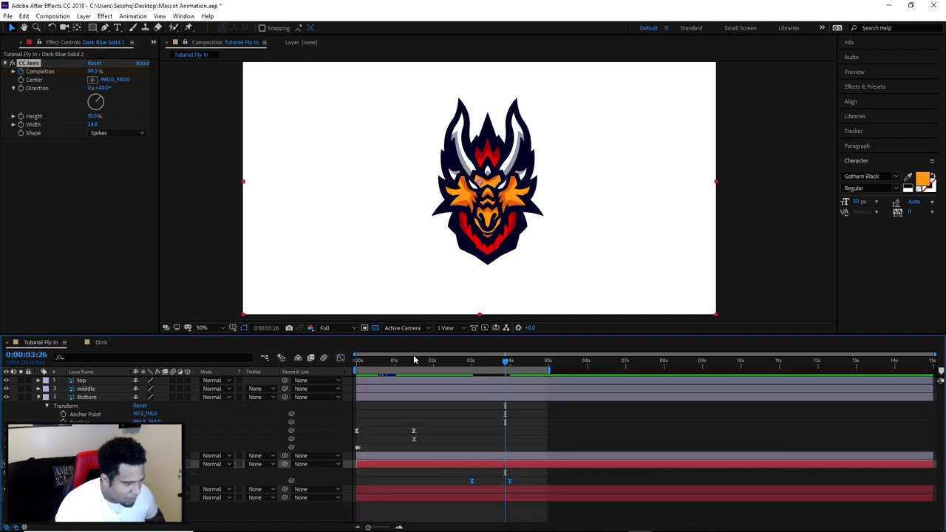
- Play the eased fly-in and white transition from the start of the composition
key("Home")
key("space")
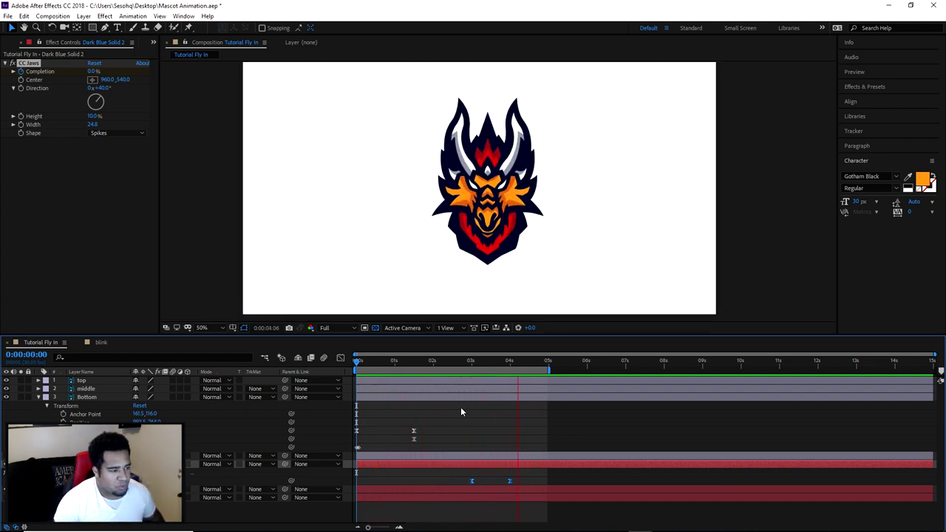
key("space")
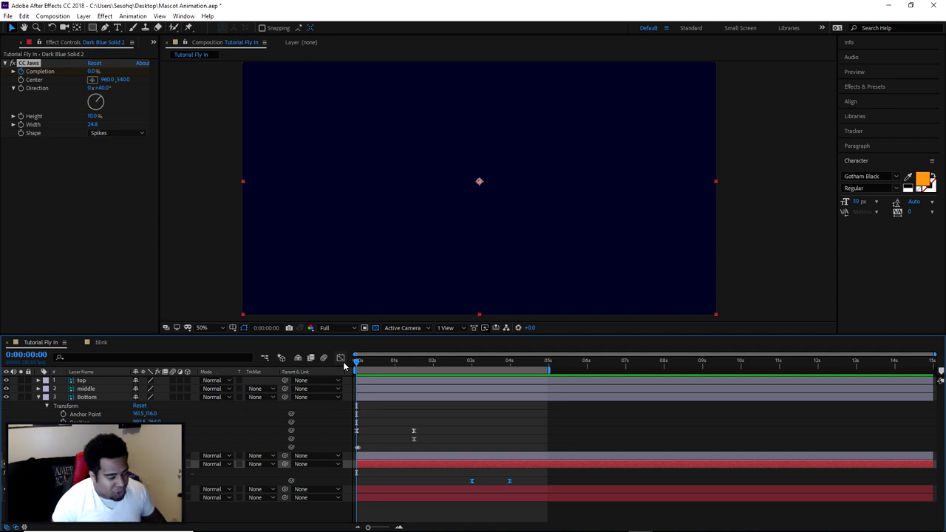
- Open the blink composition and hide the eye1 and eye2 layers
left_click(102, 343)
left_click_drag(356, 367, 448, 363)
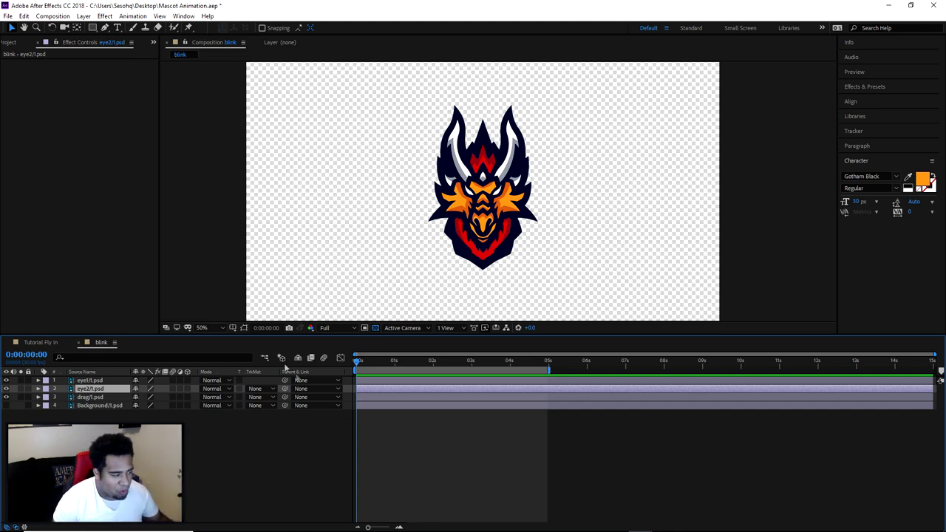
left_click(6, 381)
left_click(6, 389)
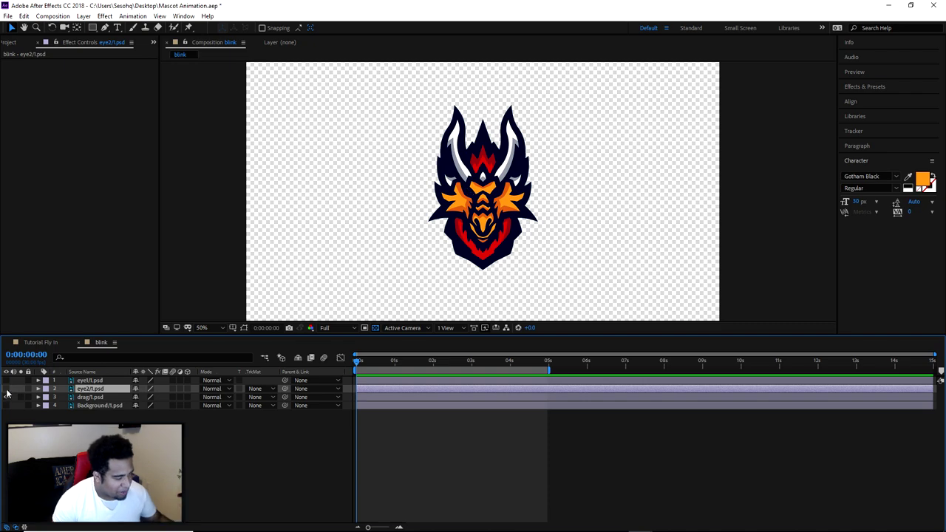
- Switch to the dragon artwork in Illustrator and undo the recent edits back past the blue eye shape
left_click(592, 523)
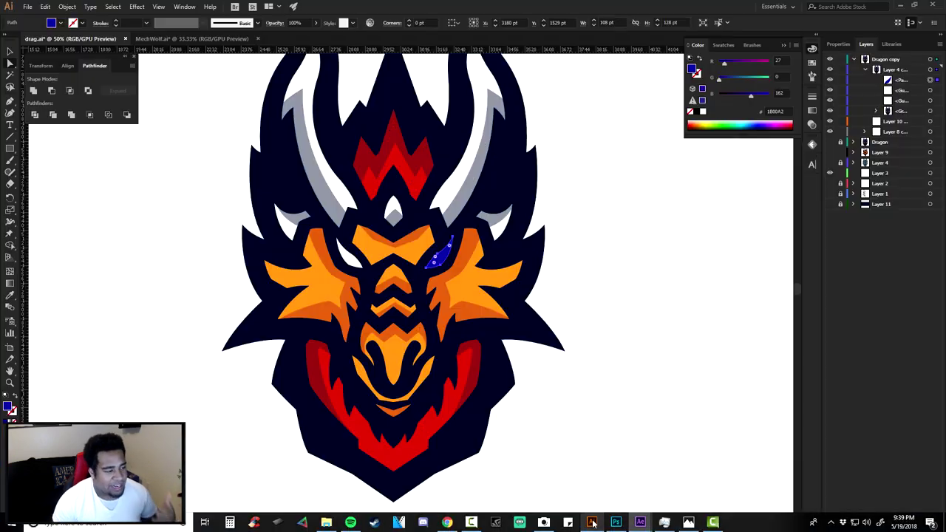
left_click(558, 378)
key("ctrl+z")
key("ctrl+z")
key("ctrl+z")
key("ctrl+z")
key("ctrl+z")
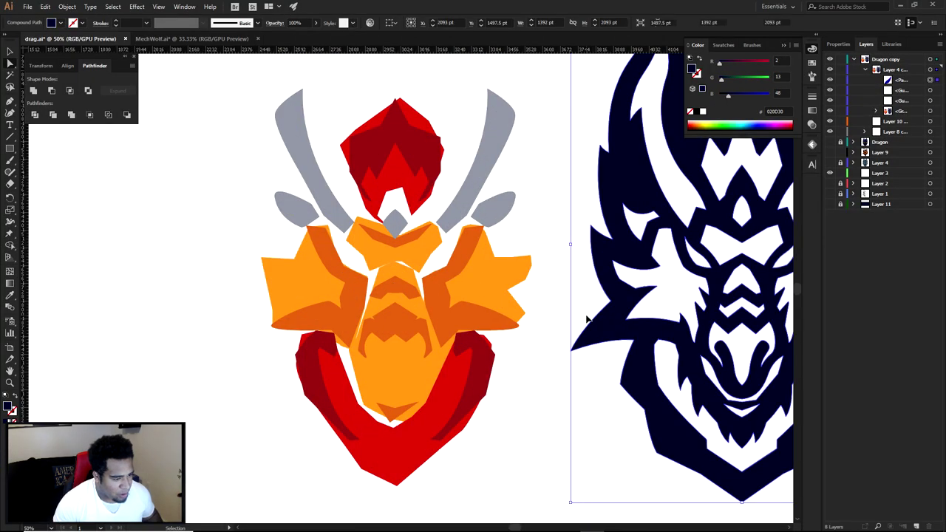
key("ctrl+z")
- Move the dragon's dark outline to the right of its colour shapes, undoing and redoing the move to compare
left_click(621, 315)
left_click_drag(657, 320, 436, 330)
key("ctrl+minus")
left_click_drag(326, 292, 586, 297)
scroll(491, 299, "up", 1)
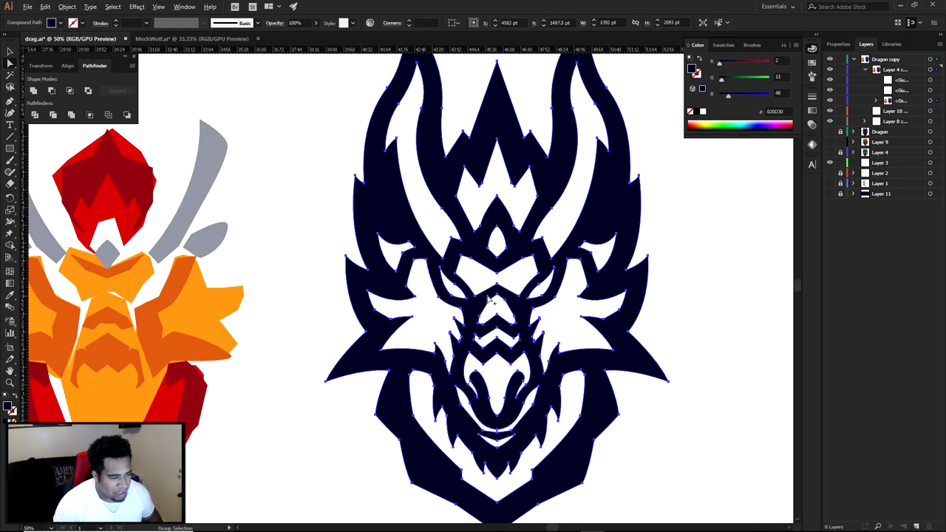
key("ctrl+z")
scroll(420, 301, "down", 1)
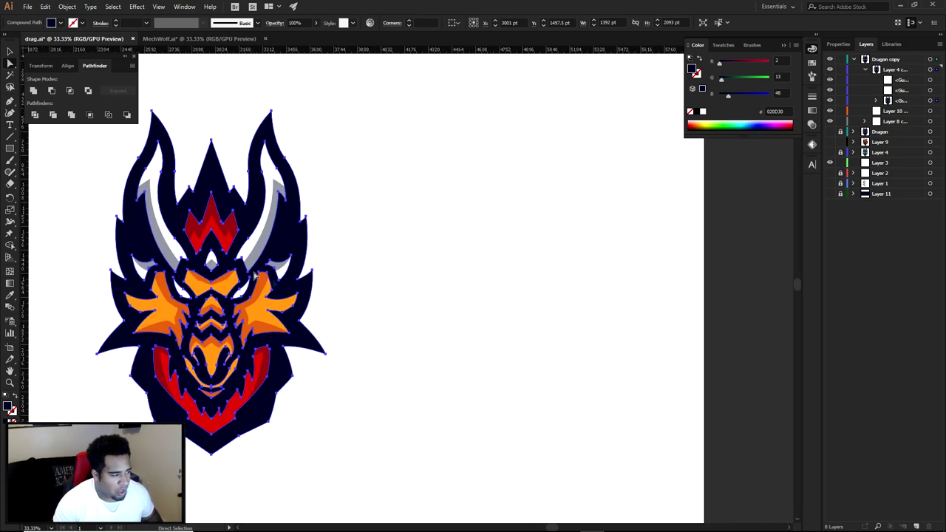
key("ctrl+shift+z")
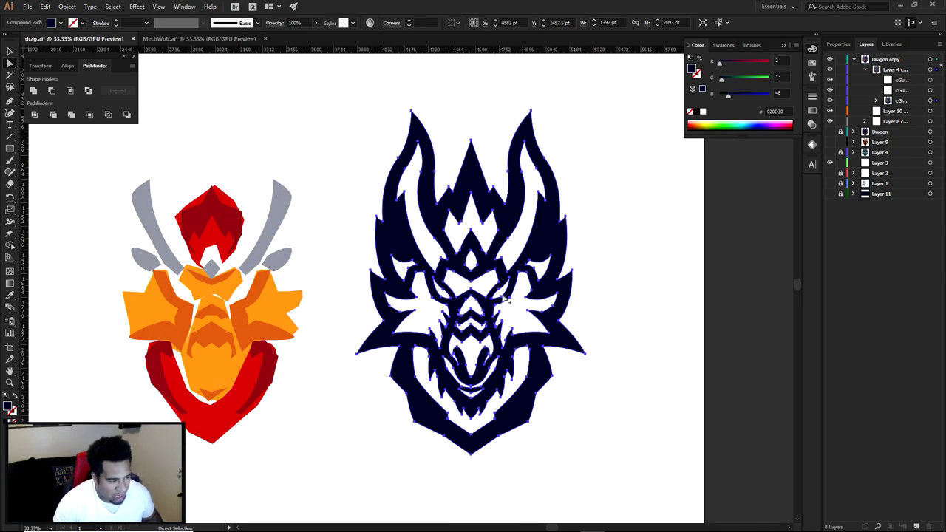
- Create a separate #3200FF shape in the outline's right eye opening with the Shape Builder and hide that shape
scroll(504, 299, "up", 3)
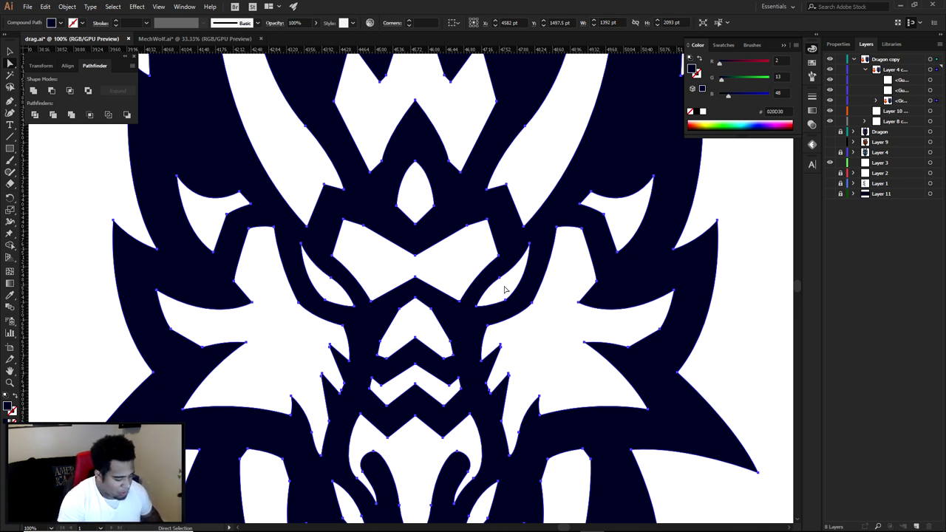
key("shift+m")
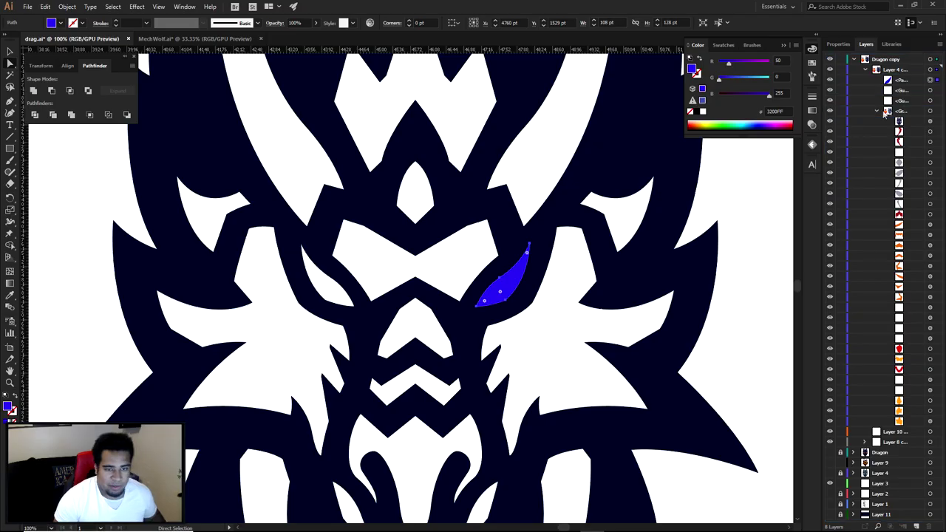
left_click(877, 111)
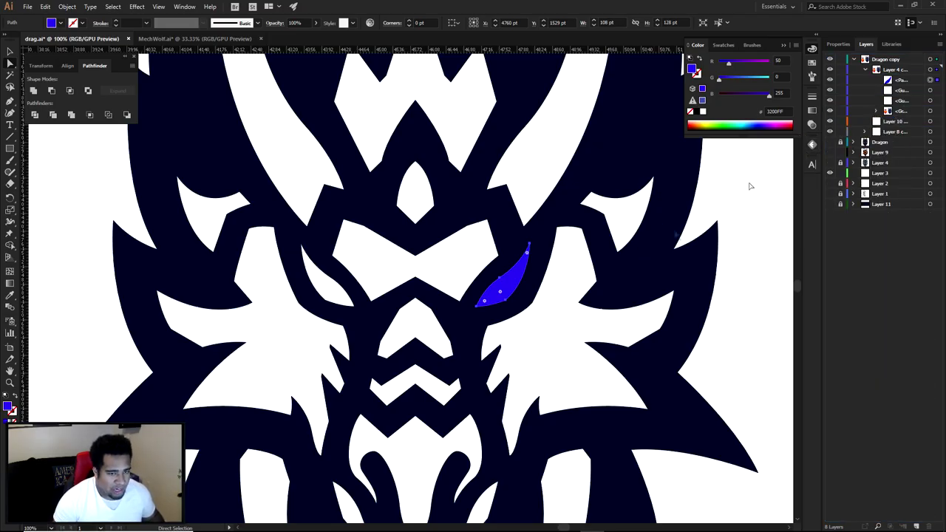
left_click(829, 80)
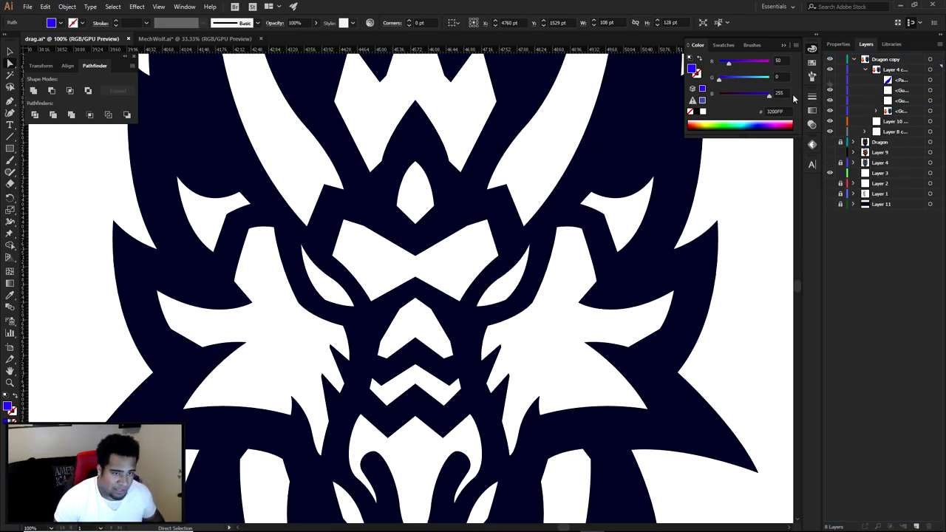
- Move the dark outline and eye shape back over the dragon's colour shapes and deselect them
left_click(553, 218)
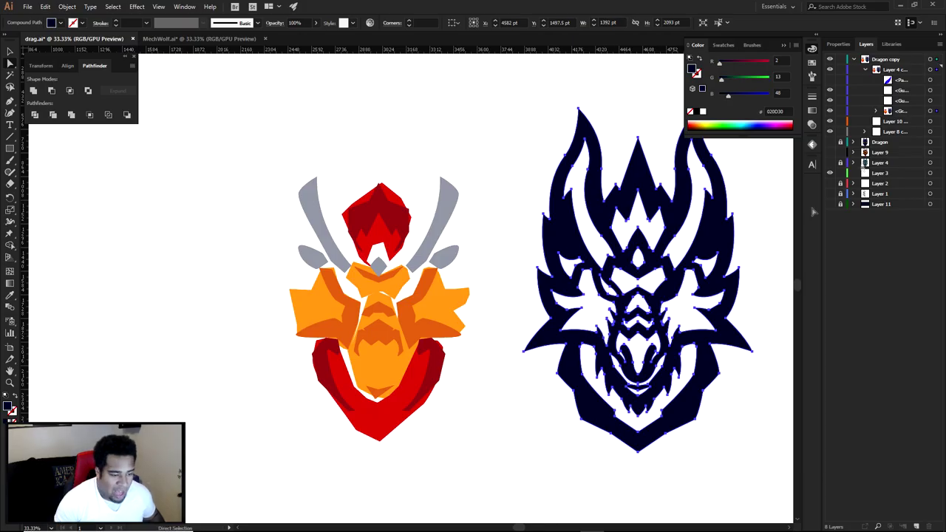
left_click_drag(668, 289, 467, 288)
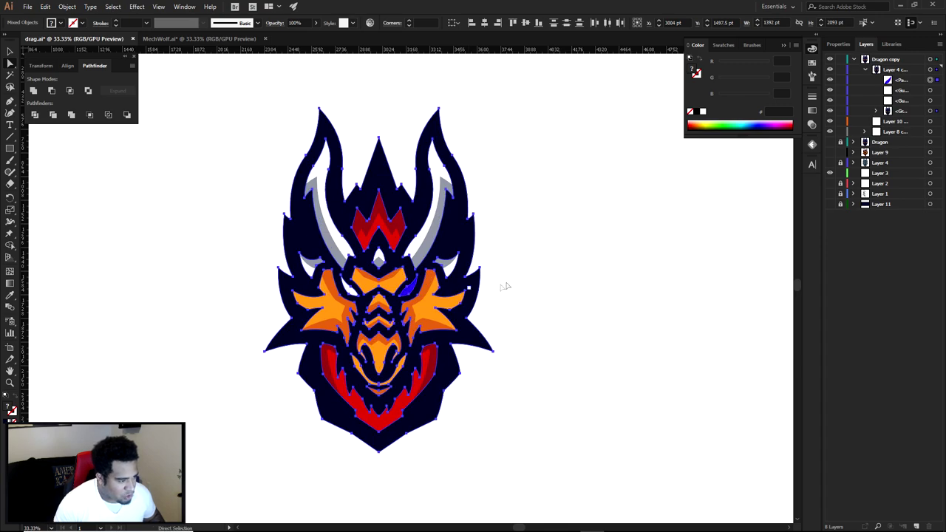
left_click(511, 306)
- Try pulling the blue eye shape away from the head, undo that move, and hide the shape
key("ctrl+plus")
left_click_drag(410, 298, 432, 290)
key("ctrl+equal")
left_click_drag(477, 253, 686, 238)
key("ctrl+z")
left_click(830, 80)
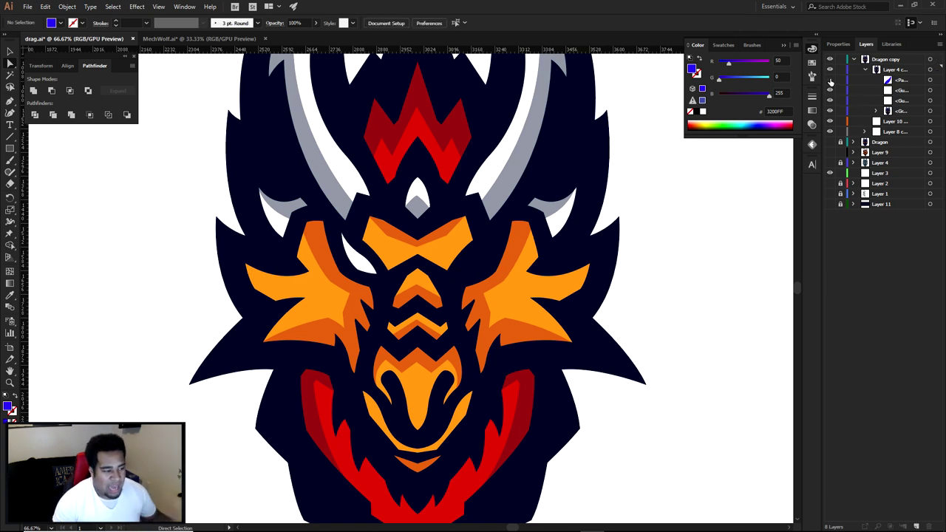
- Show the blue right-eye shape over the dragon head, and switch to the blink composition in After Effects
left_click(830, 80)
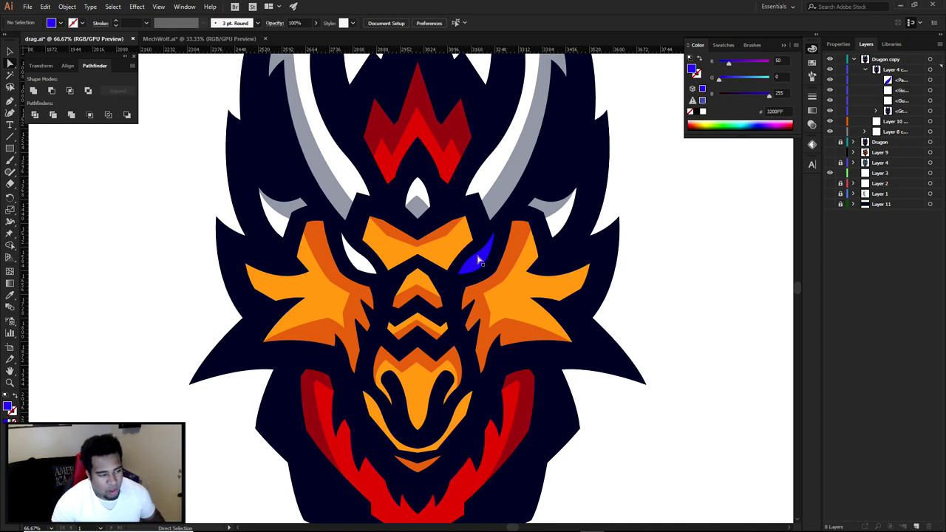
scroll(479, 260, "down", 2)
left_click_drag(479, 260, 407, 258)
mouse_move(625, 513)
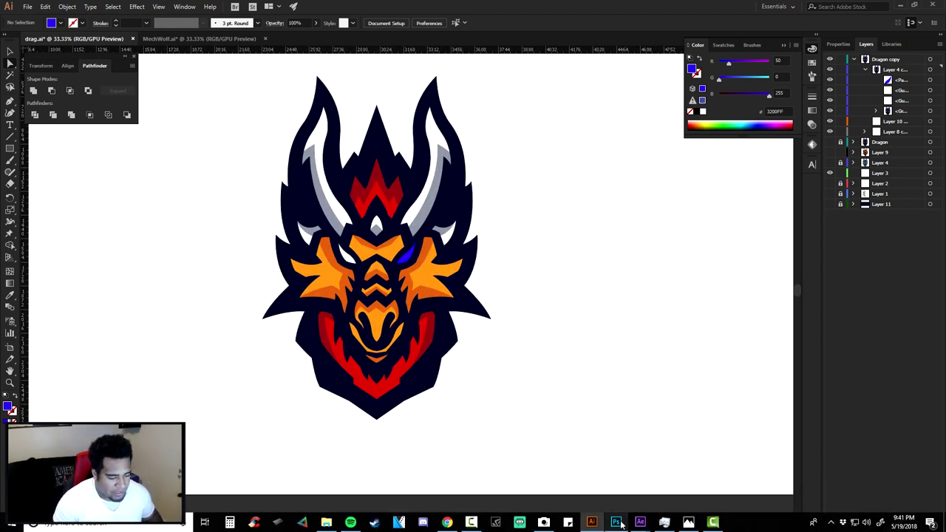
left_click(640, 523)
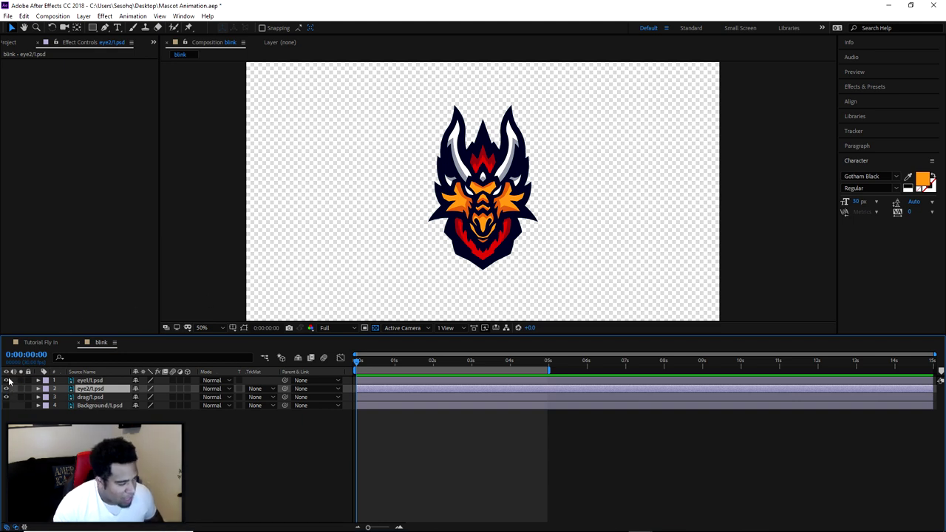
- Add scale keyframes of 100% to the eye1 and eye2 layers at 0:00:01:00
left_click(396, 361)
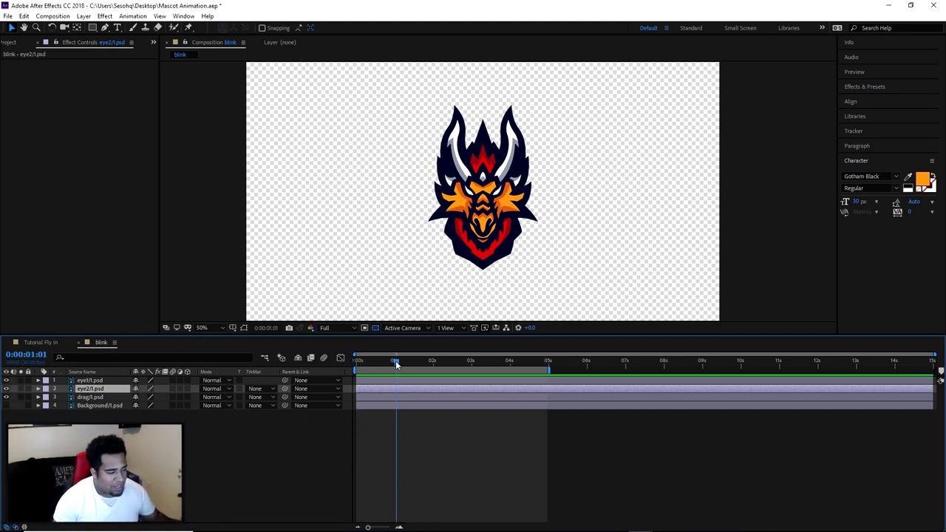
left_click_drag(368, 527, 384, 527)
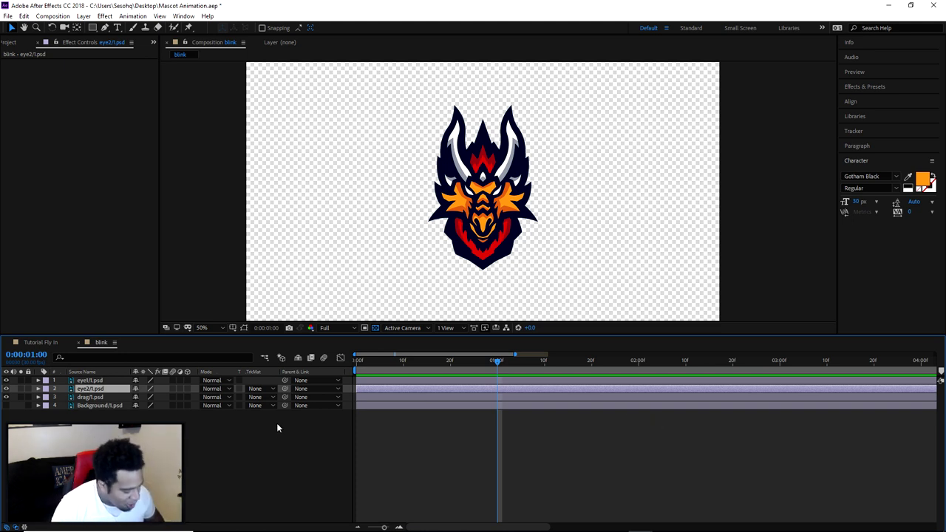
left_click(91, 380, "shift")
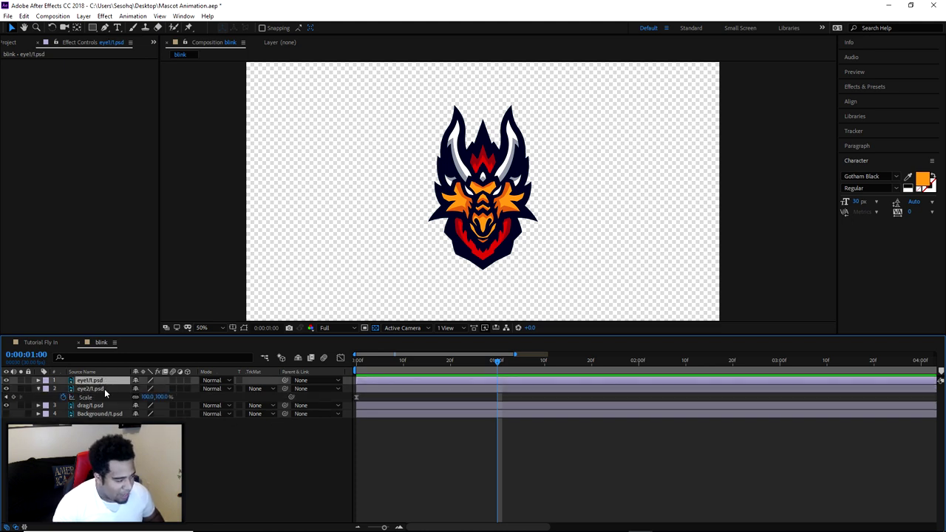
key("s")
left_click(63, 390)
left_click(64, 406)
left_click(64, 406)
left_click(76, 389)
- Play the blink composition from the start to check where the first eye keyframes fall
left_click_drag(498, 362, 373, 371)
key("space")
key("space")
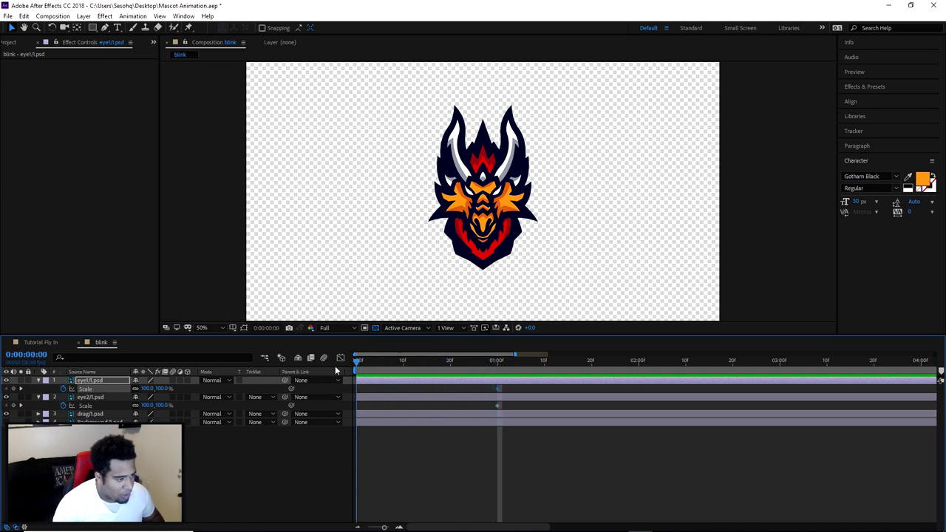
left_click_drag(382, 527, 332, 526)
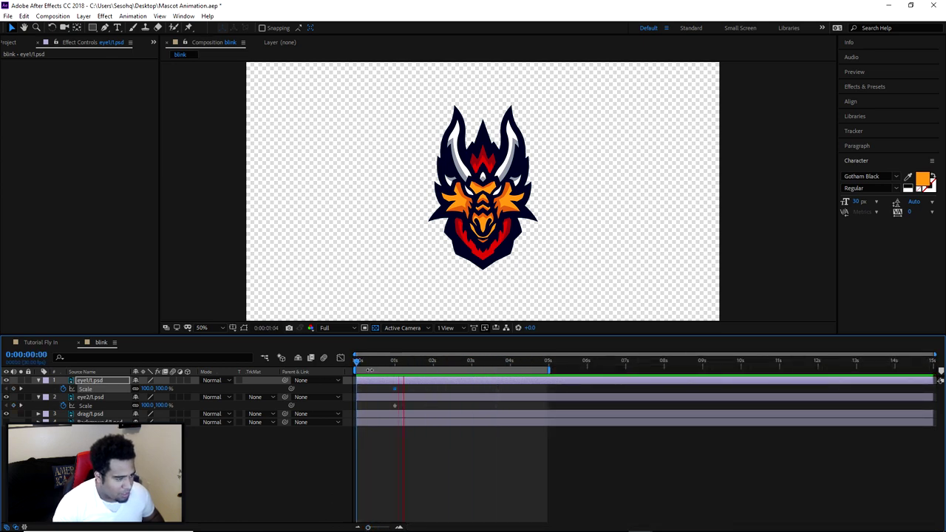
- Set the scale of the eye1 and eye2 layers to 20% at 0:00:01:04
left_click_drag(374, 362, 395, 361)
mouse_move(369, 527)
left_mouse_down()
mouse_move(398, 528)
mouse_move(386, 527)
left_mouse_up()
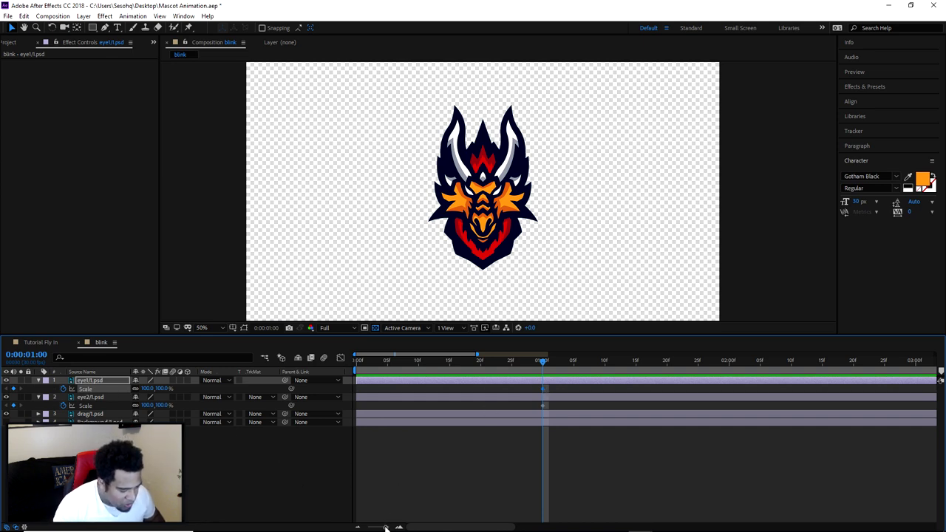
left_click_drag(386, 527, 388, 528)
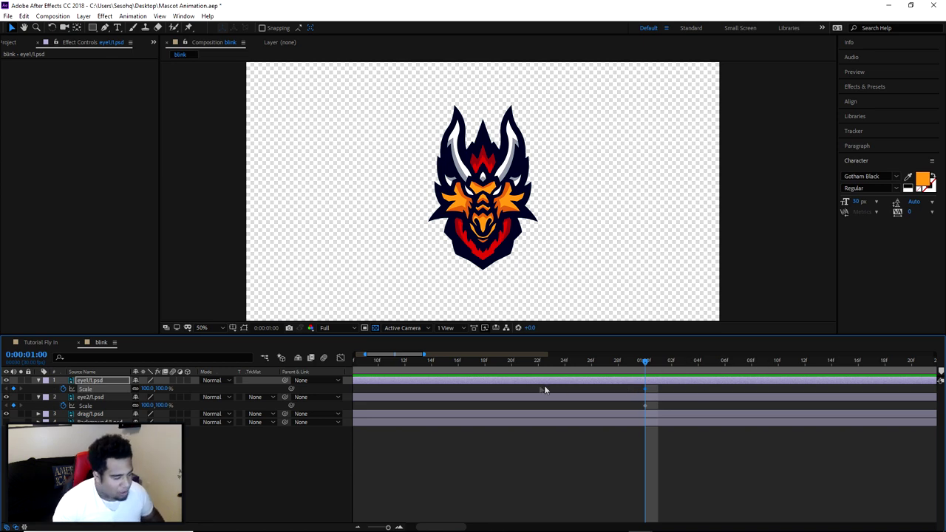
left_click_drag(645, 362, 698, 357)
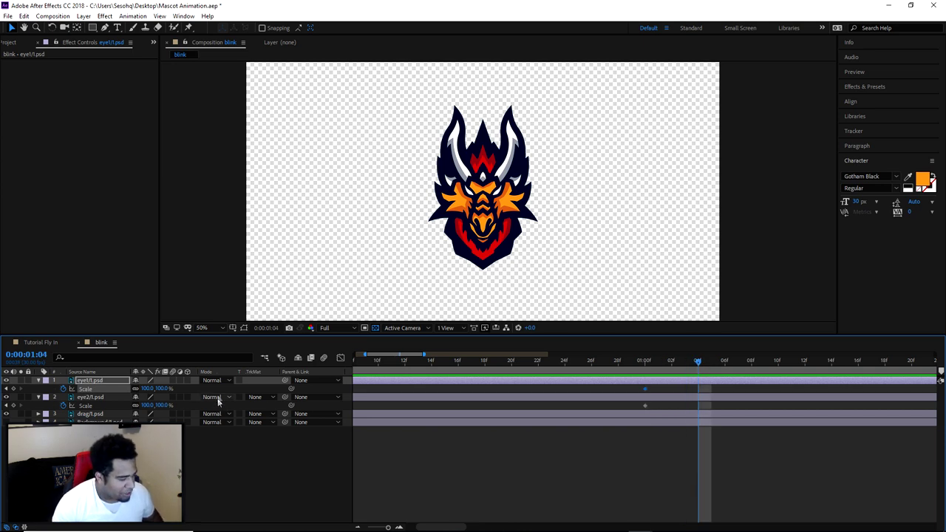
left_click(163, 390)
type("20")
left_click(163, 405)
type("20")
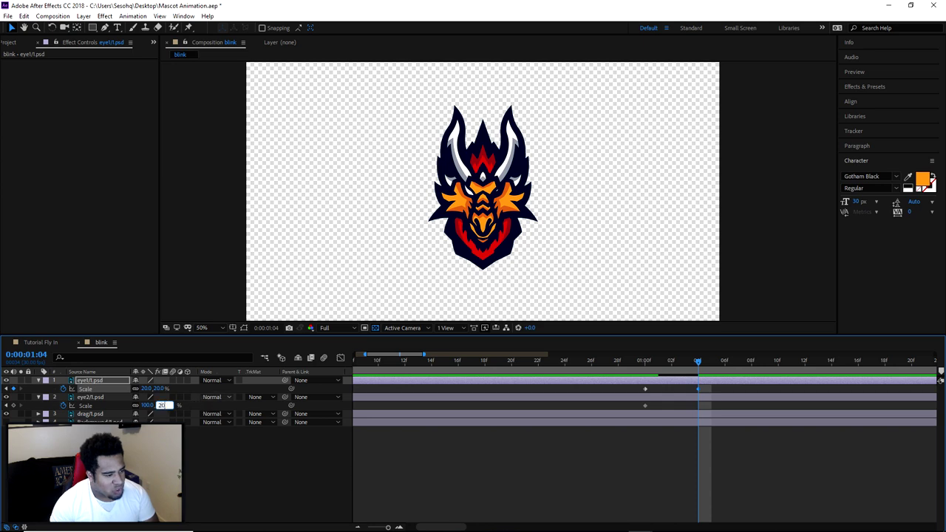
key("Return")
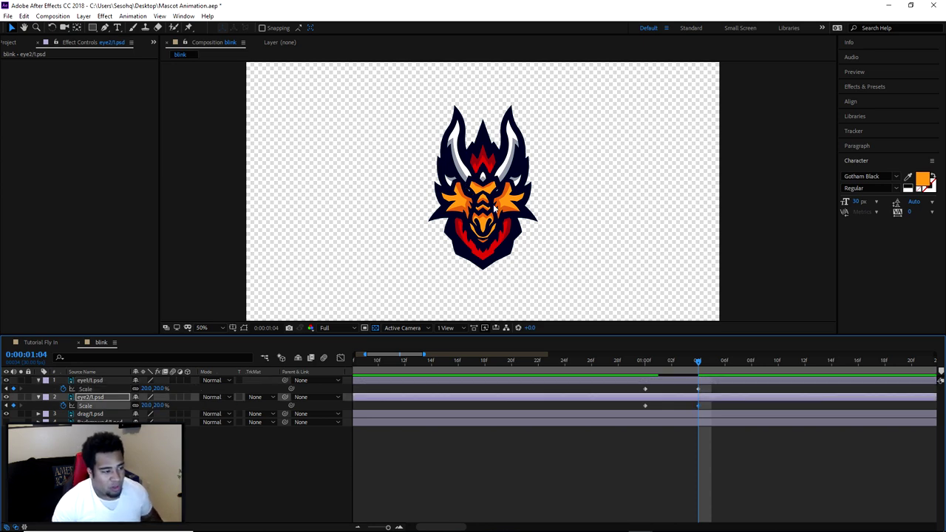
- Reduce the scale of both eye layers to 10% at the 0:00:01:04 keyframes
mouse_move(698, 361)
left_mouse_down()
mouse_move(644, 362)
mouse_move(694, 375)
left_mouse_up()
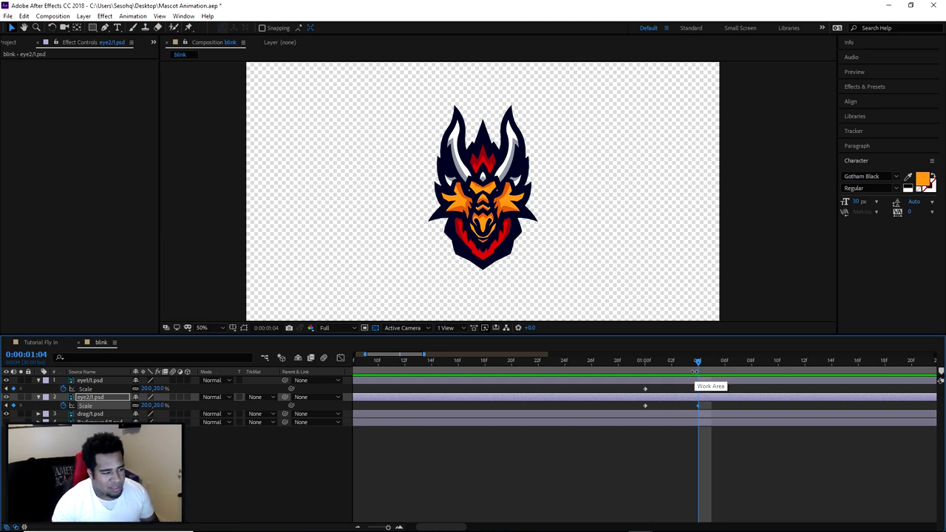
left_click(158, 388)
type("10")
left_click(160, 406)
type("10")
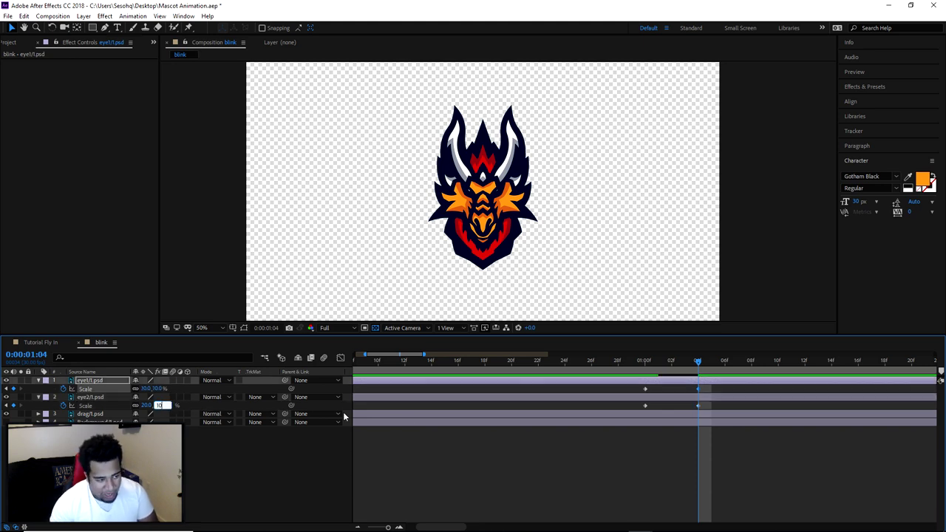
key("Return")
left_click_drag(694, 361, 698, 392)
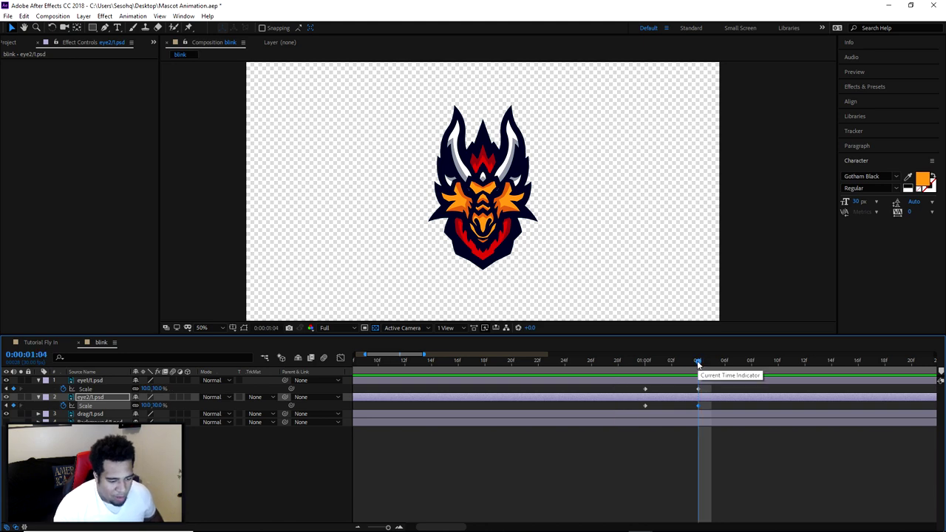
- Set the scale of both eye layers back to 100% at 0:00:01:10
left_click_drag(697, 361, 804, 362)
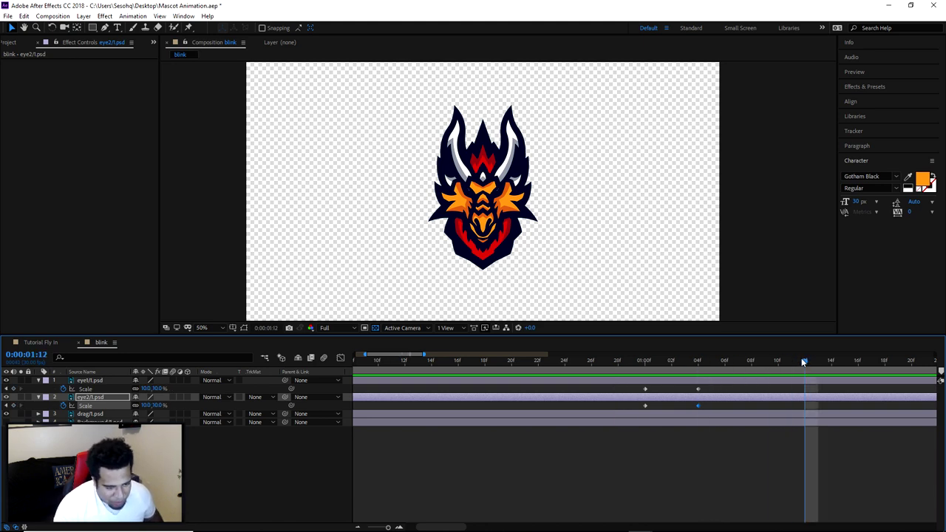
left_click_drag(696, 360, 751, 359)
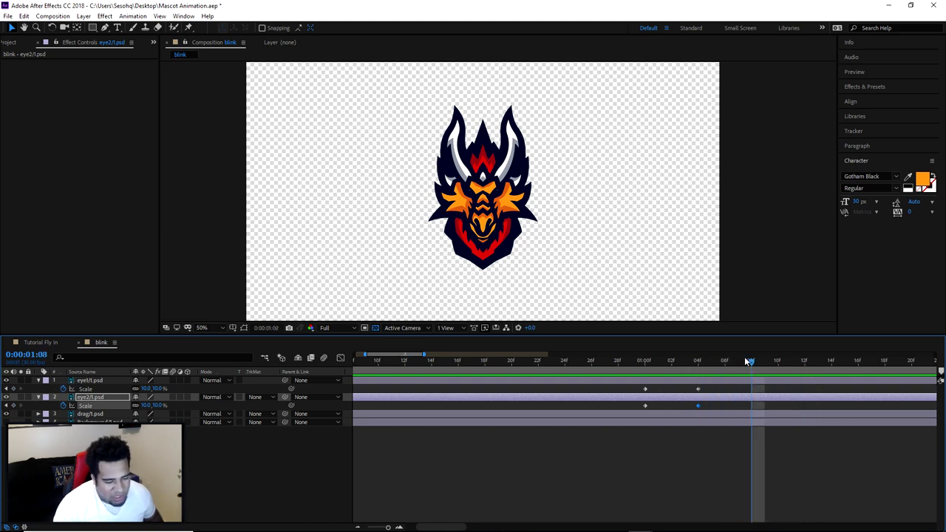
left_click_drag(753, 363, 779, 362)
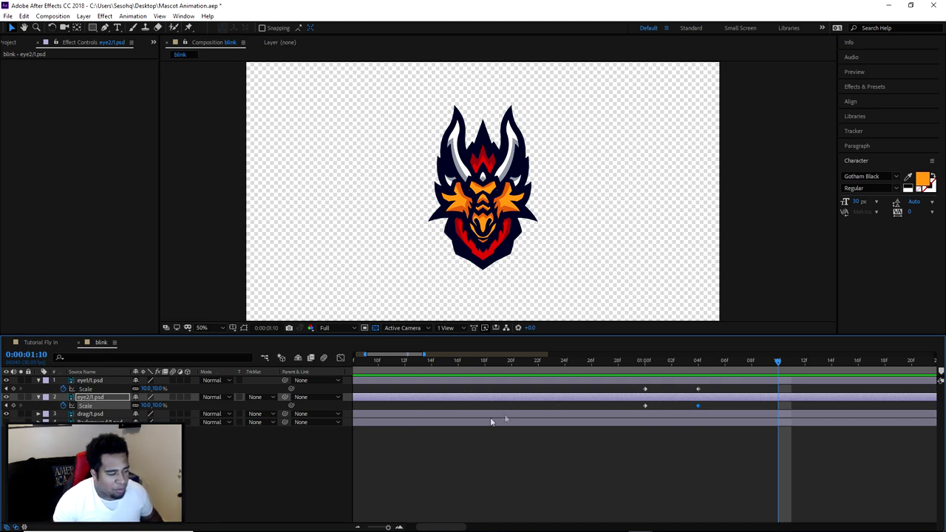
left_click(156, 390)
type("100")
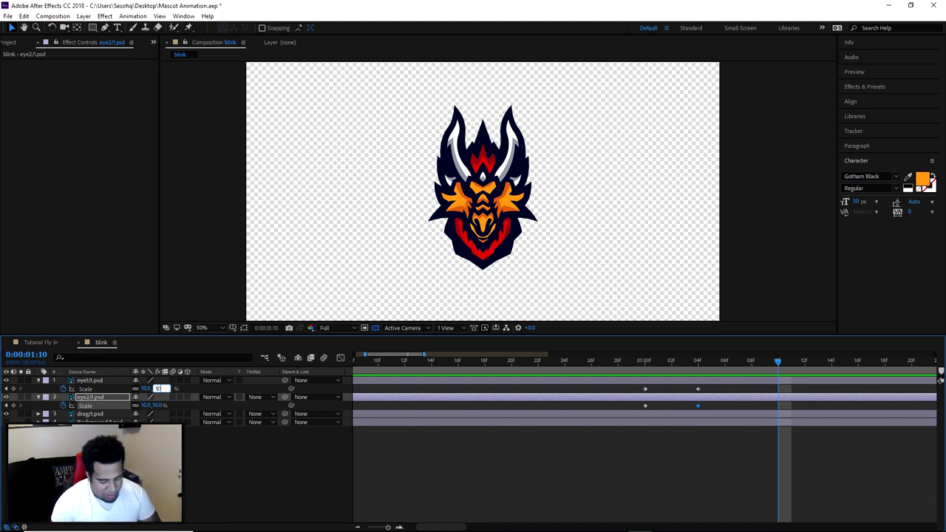
left_click(163, 405)
key("Return")
- Preview the eye blink from the beginning of the composition
left_click_drag(776, 362, 539, 361)
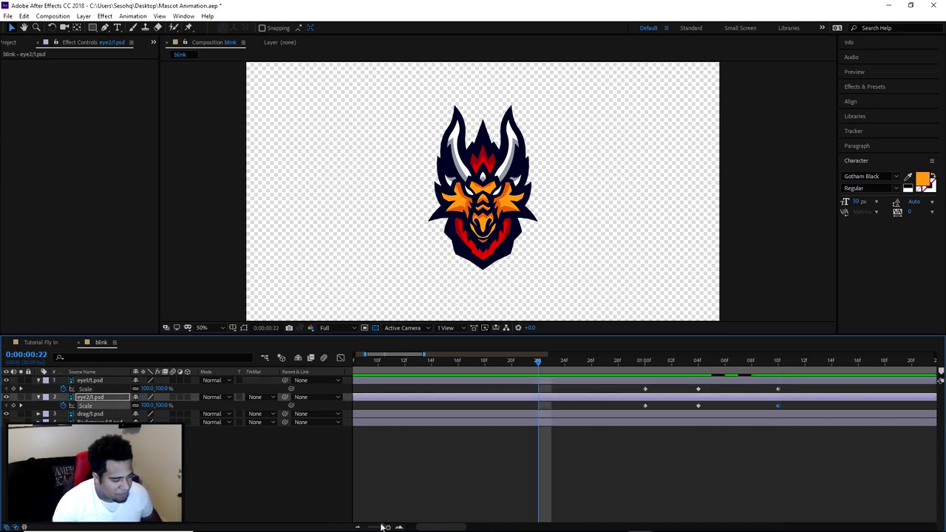
left_click_drag(385, 526, 363, 526)
left_click_drag(384, 361, 311, 364)
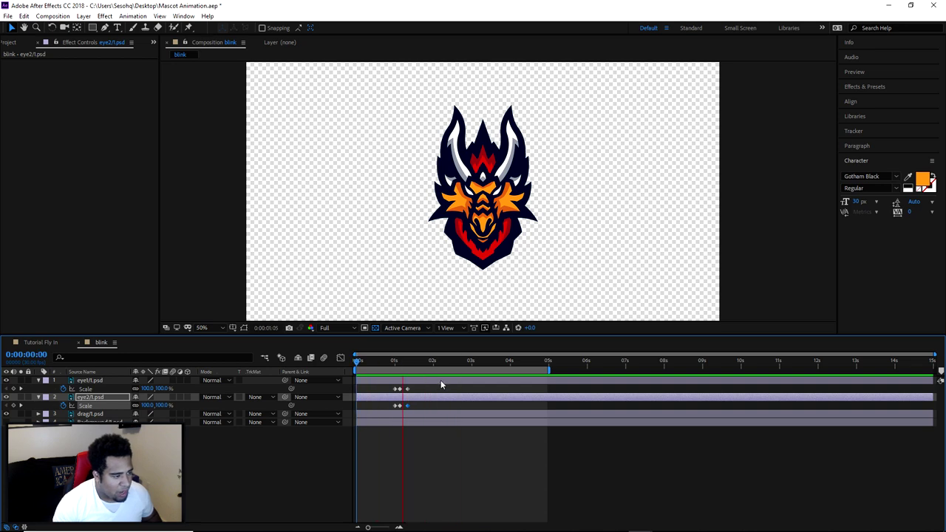
key("space")
left_click_drag(396, 362, 352, 359)
key("space")
key("space")
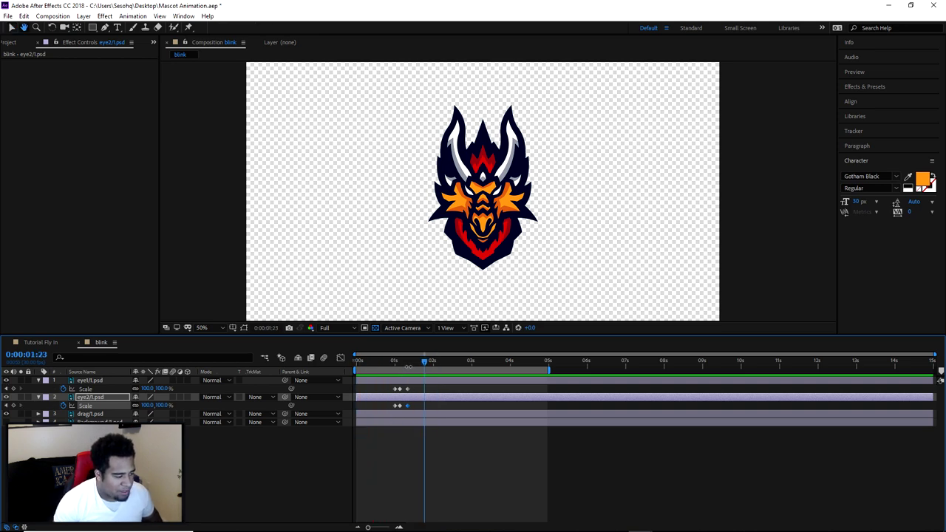
- Move the current time through the eye scale keyframes at 1:00, 1:04 and 1:10 to inspect the blink
left_click(394, 364)
left_click_drag(367, 527, 389, 527)
left_click(665, 365)
left_click(768, 362)
left_click_drag(769, 360, 914, 355)
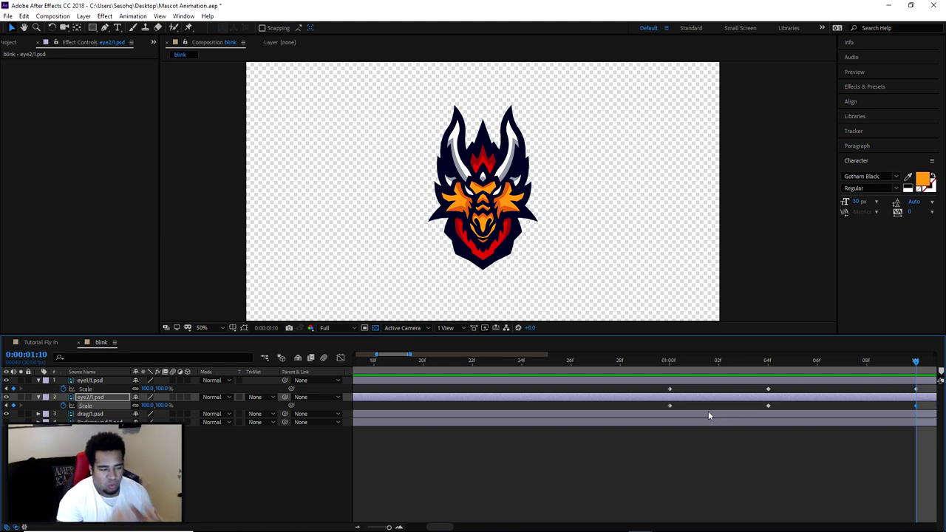
- Replay the blink from the start and again from 0:00:00:26 to judge its timing
left_click_drag(388, 527, 368, 527)
key("Home")
key("space")
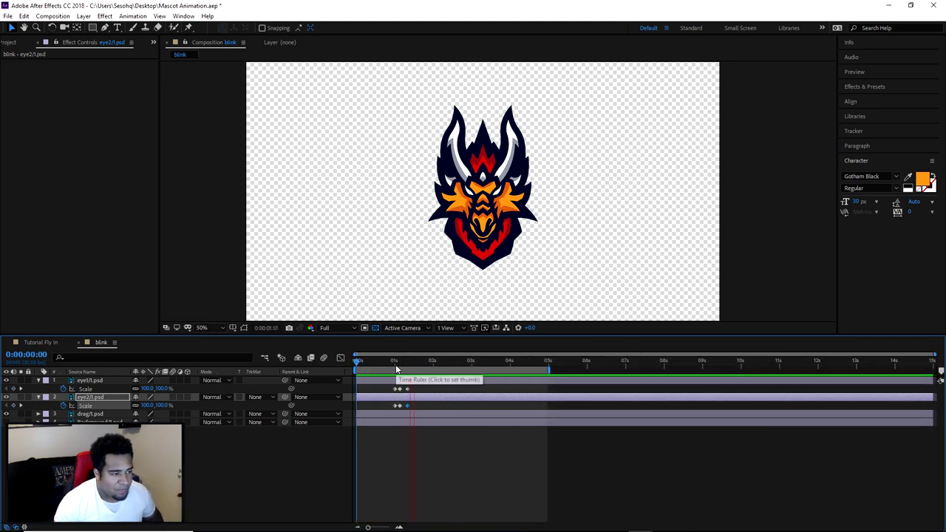
key("space")
key("space")
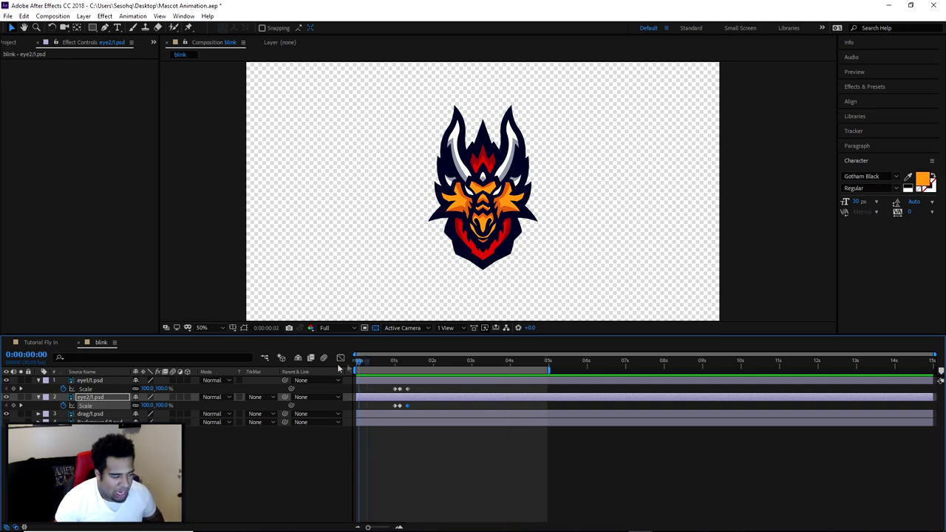
left_click(390, 363)
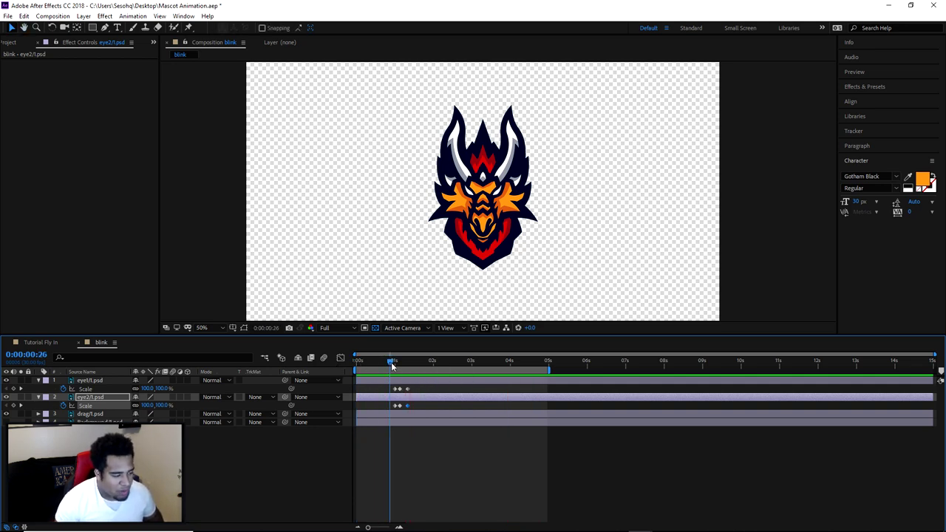
key("space")
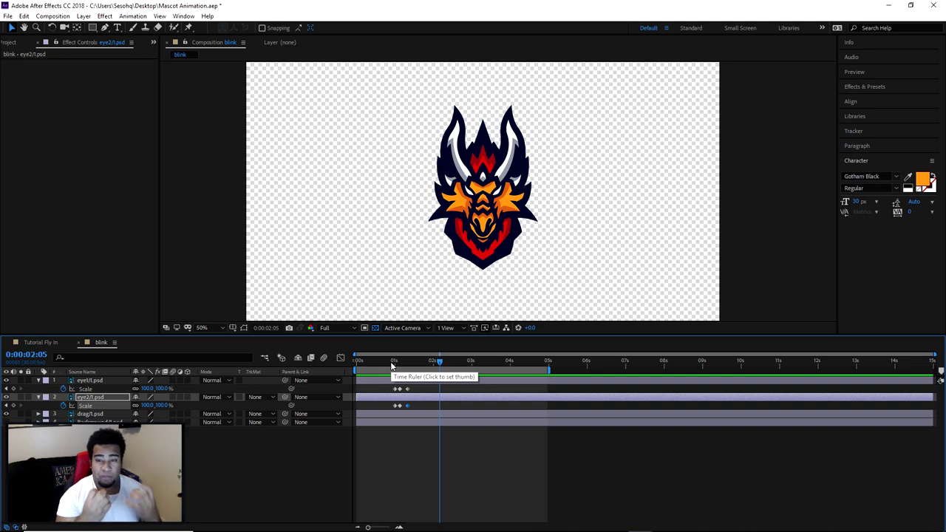
- Scrub to the closed-eye keyframes at 0:00:01:04 and return the current time to 0:00:01:00
left_click(394, 364)
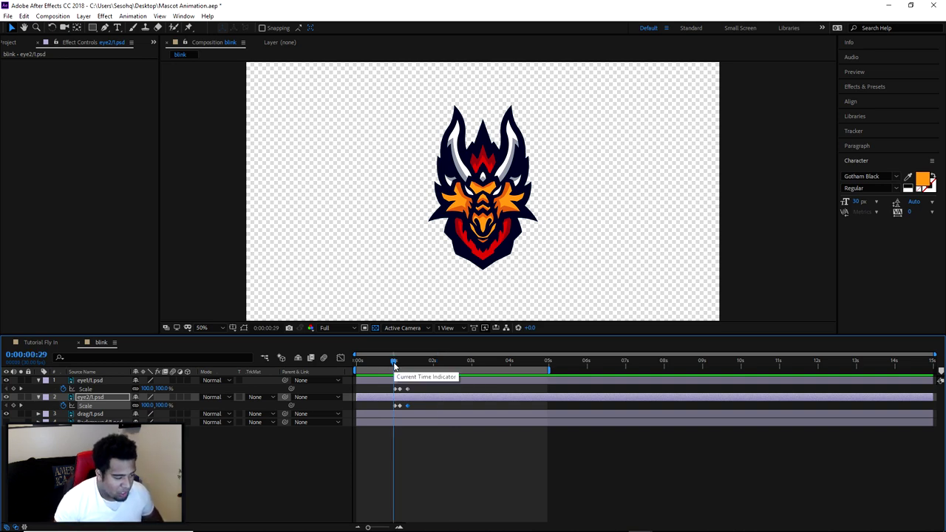
left_click(394, 363)
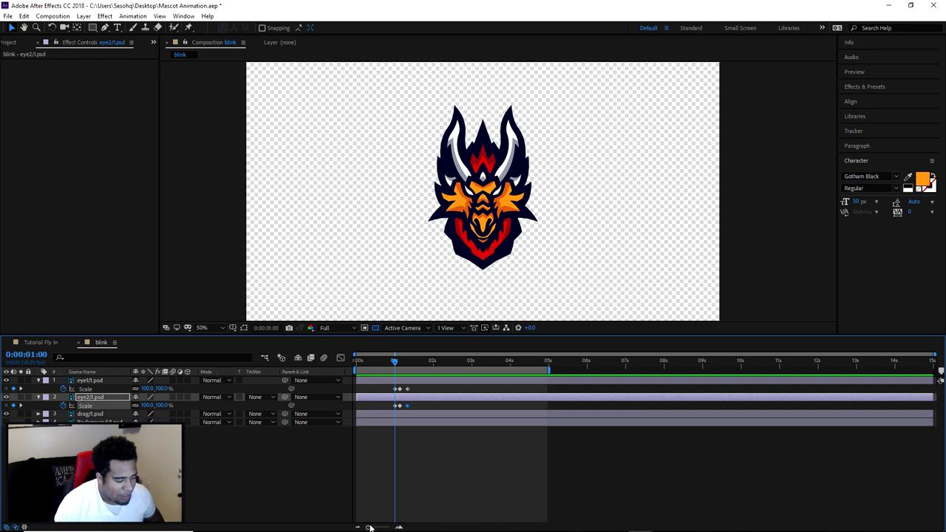
left_click_drag(368, 527, 383, 527)
left_click_drag(470, 361, 484, 361)
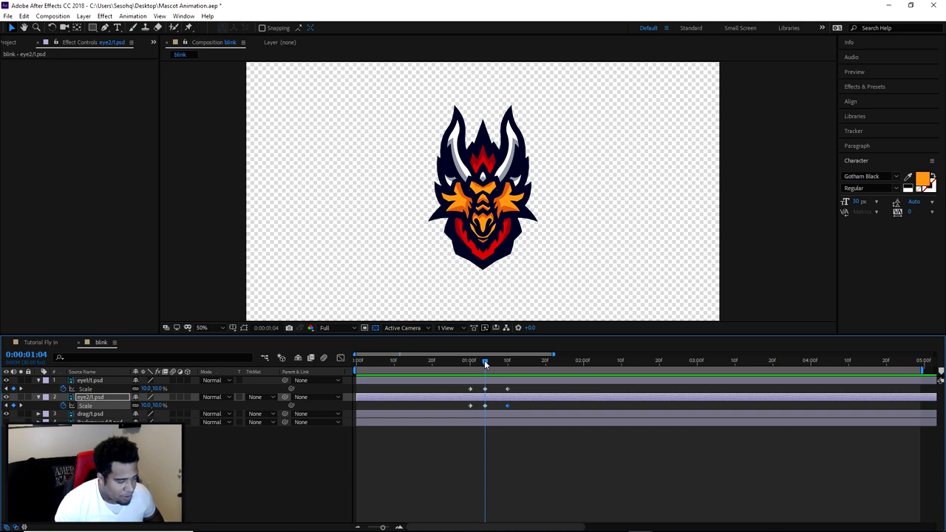
left_click_drag(484, 360, 471, 365)
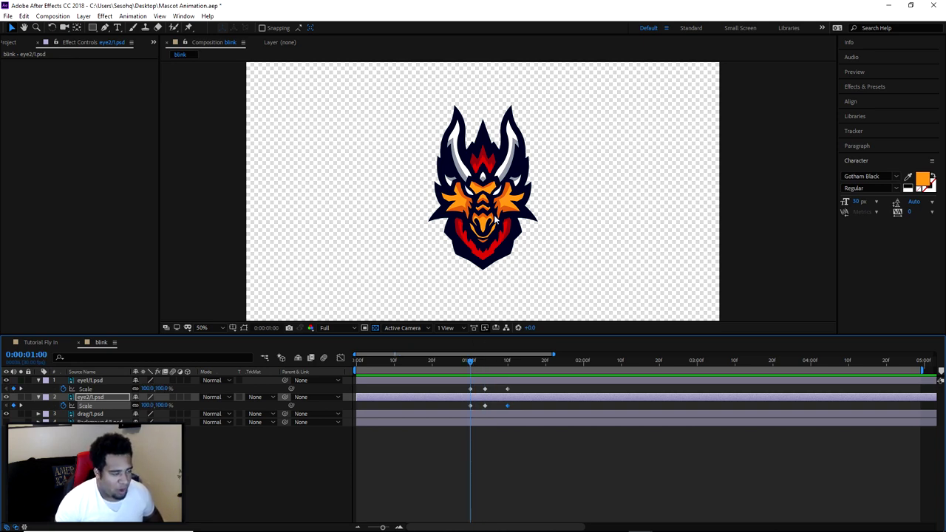
- Collapse the scale properties of both eye layers and select the drag layer, with the dragon head viewed at 100%
scroll(496, 219, "up", 2)
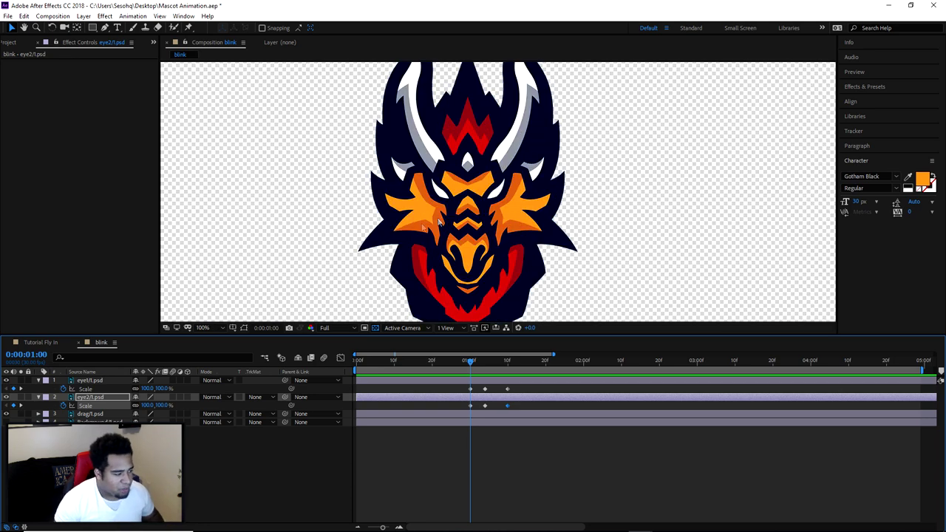
left_click(41, 389)
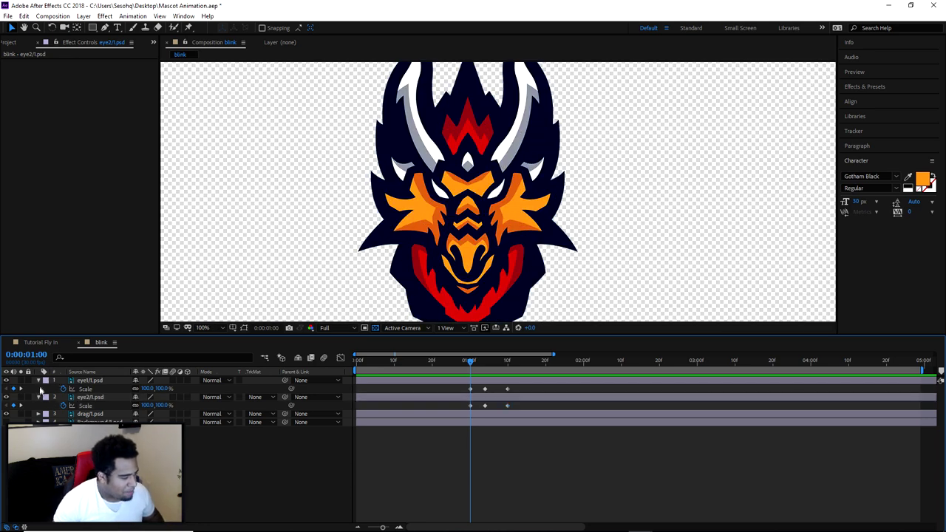
left_click(38, 397)
left_click(38, 381)
left_click(85, 396)
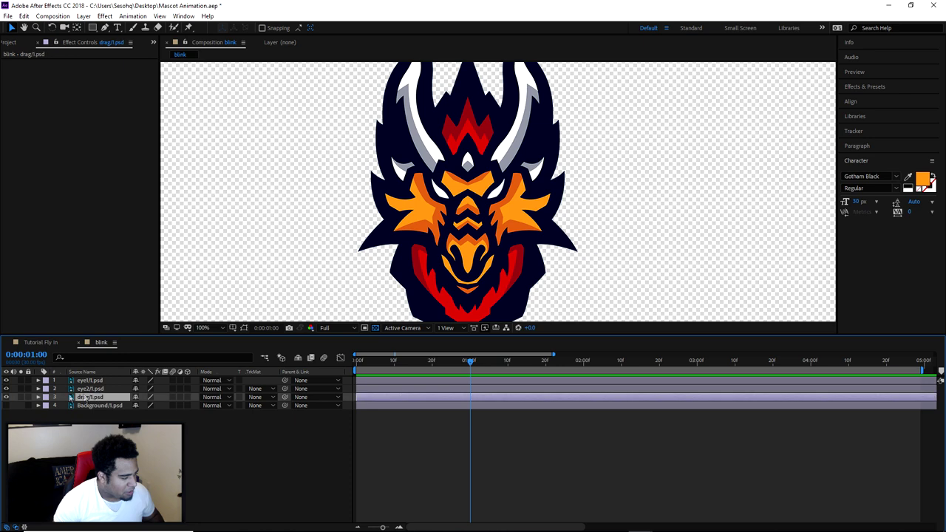
- Place four puppet pins on the drag layer at 0:00:01:00, one on the brow edge and one on the cheek edge beside each eye
left_click(5, 397)
left_click(6, 397)
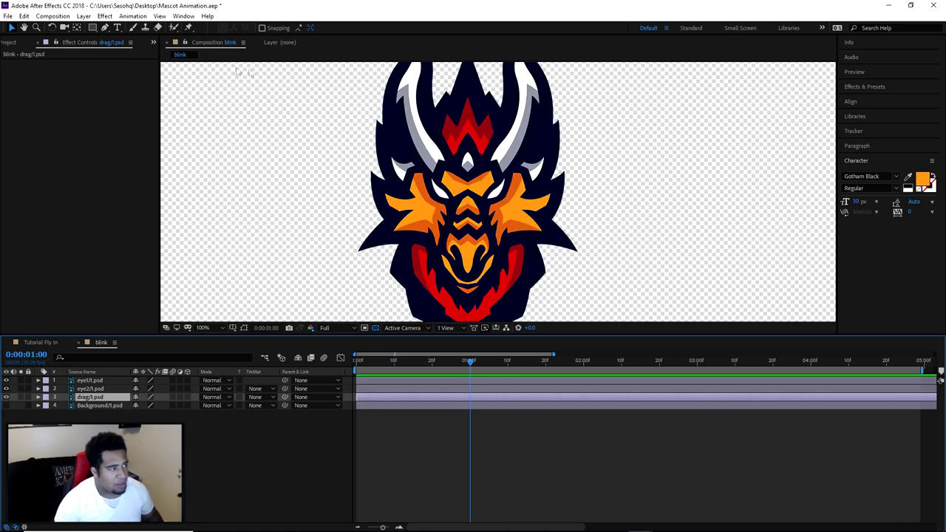
left_click(188, 28)
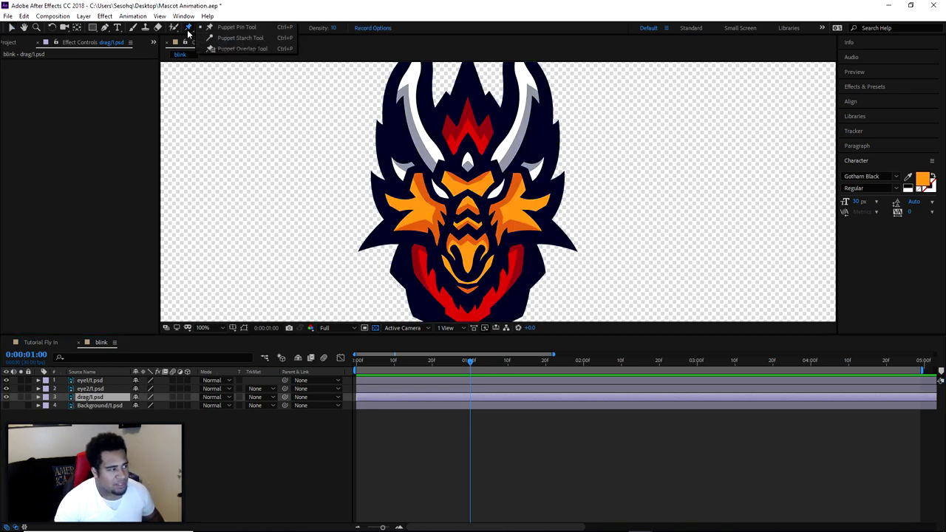
left_click(240, 30)
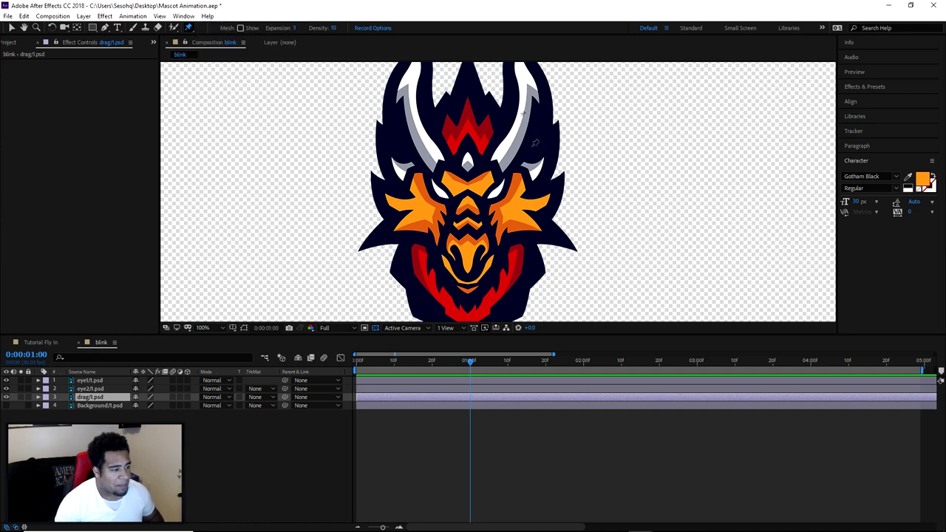
scroll(499, 179, "up", 4)
left_click_drag(466, 172, 534, 198)
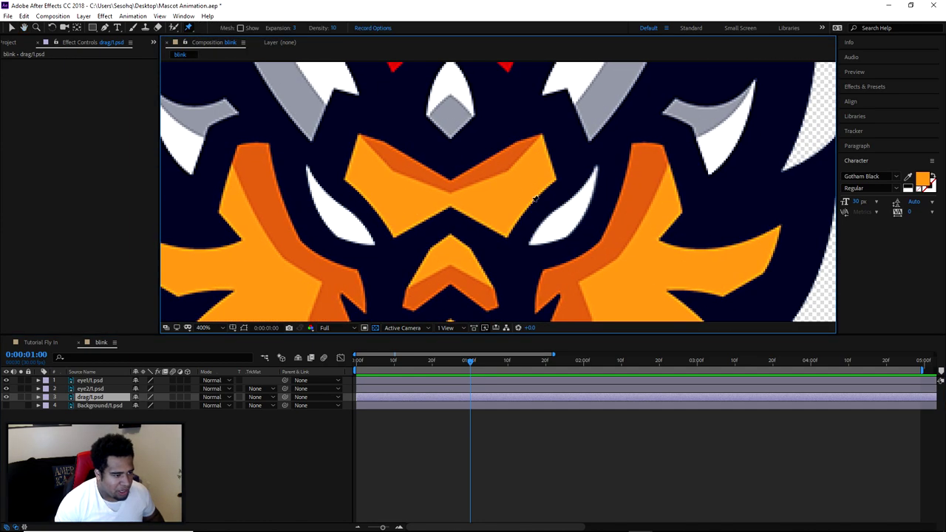
left_click(532, 201)
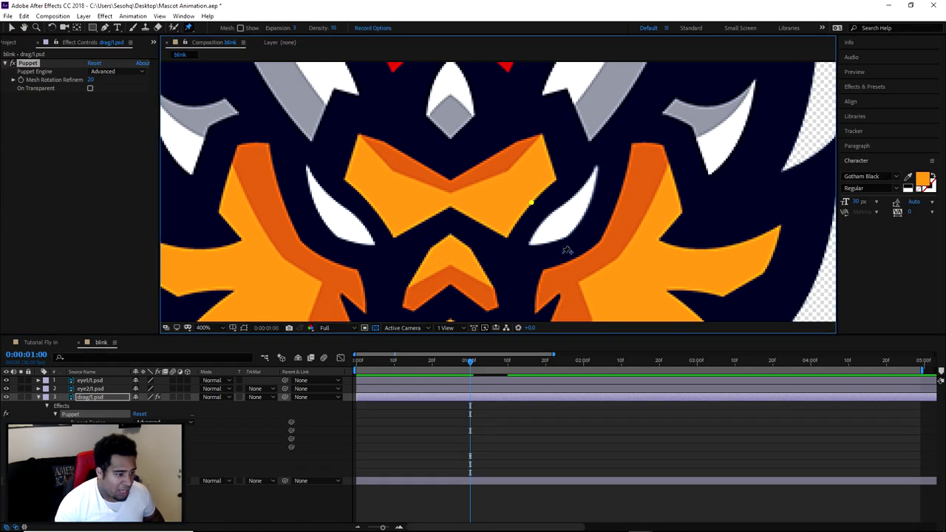
left_click(576, 258)
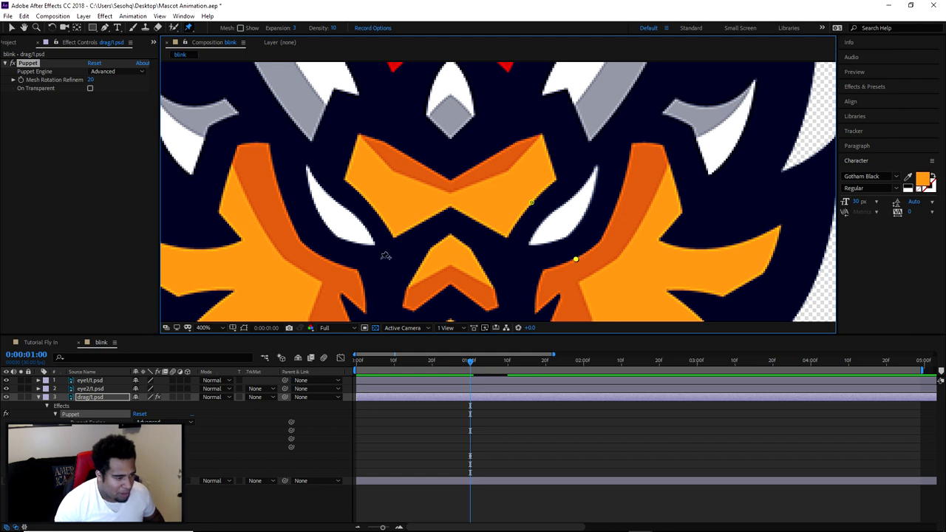
left_click(374, 209)
left_click(333, 261)
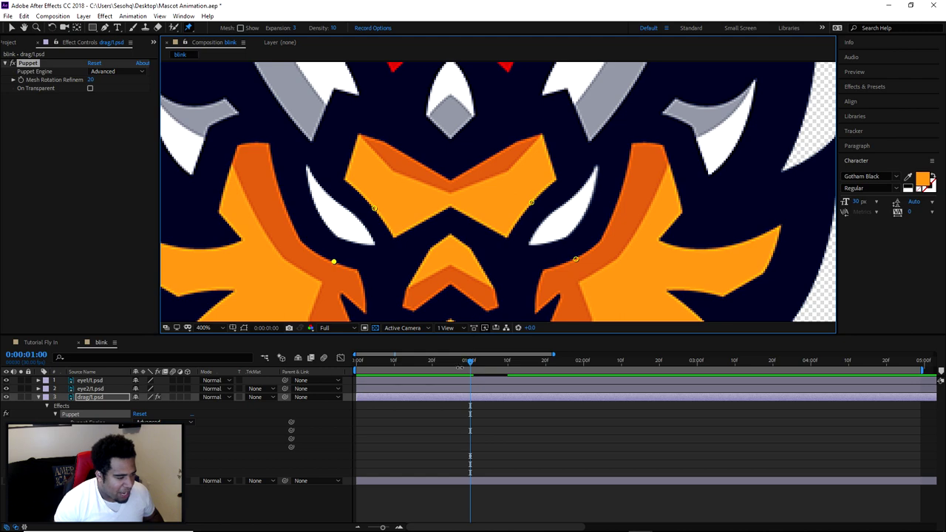
- Reveal the keyframes of the drag and eye1 layers and move the current time to the closed-eye keyframe at 0:00:01:04
left_click(81, 397)
key("u")
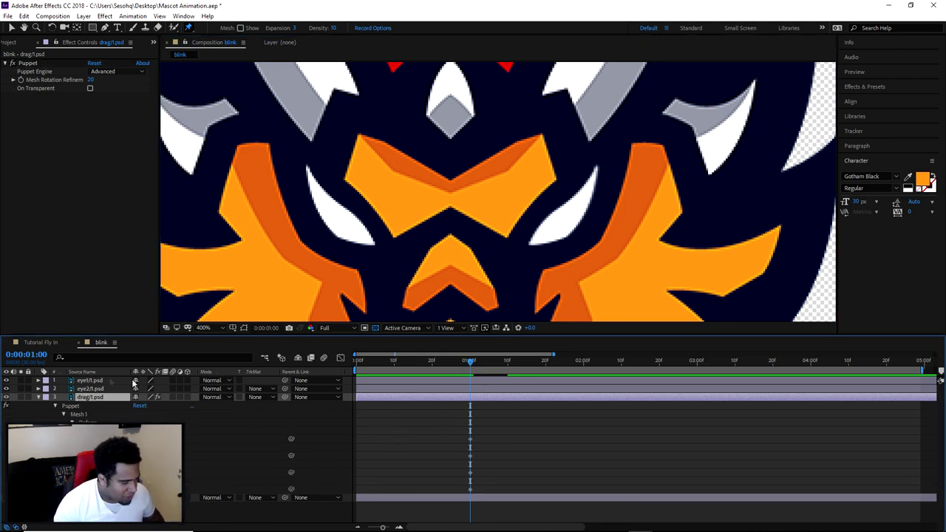
left_click(93, 381)
key("u")
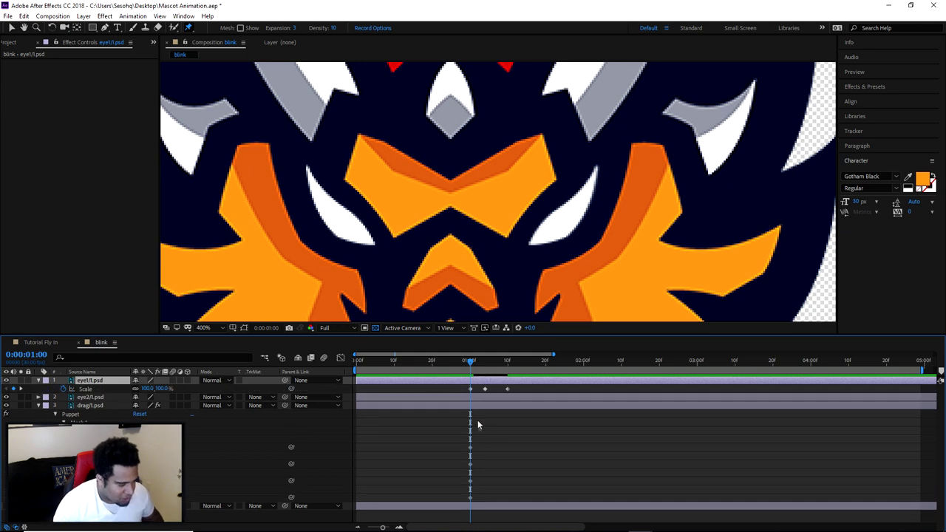
left_click_drag(469, 359, 483, 361)
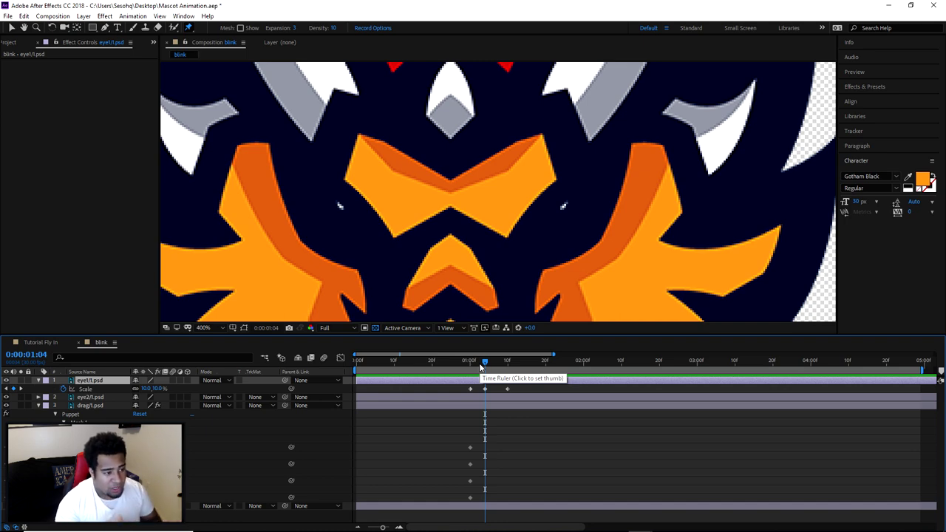
- Using the Puppet effect at 0:00:01:04, move the two brow pins slightly down and the two cheek pins slightly up toward the eyes
left_click(74, 415)
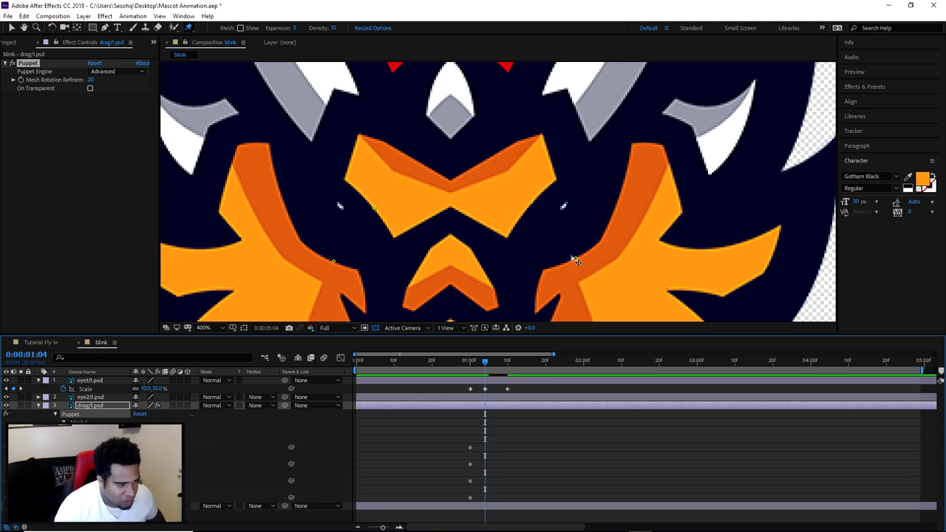
left_click_drag(532, 204, 535, 209)
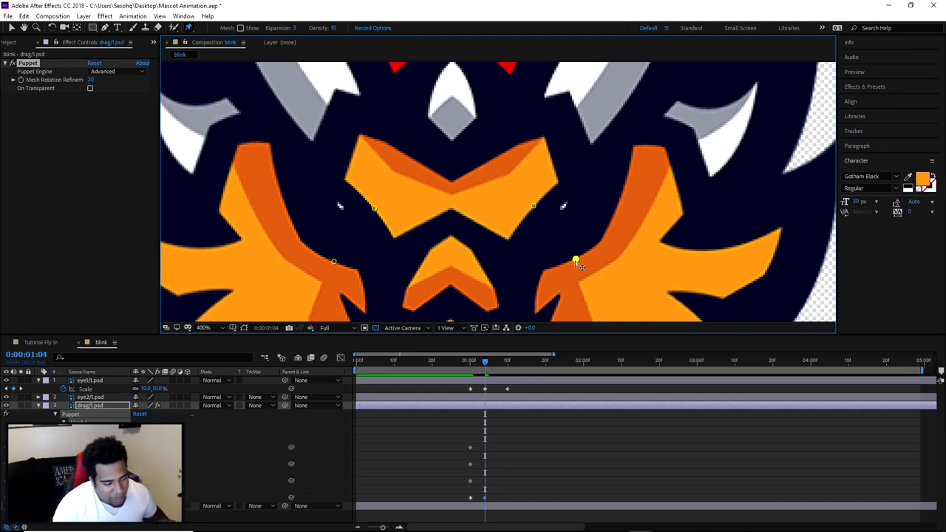
left_click_drag(576, 261, 576, 260)
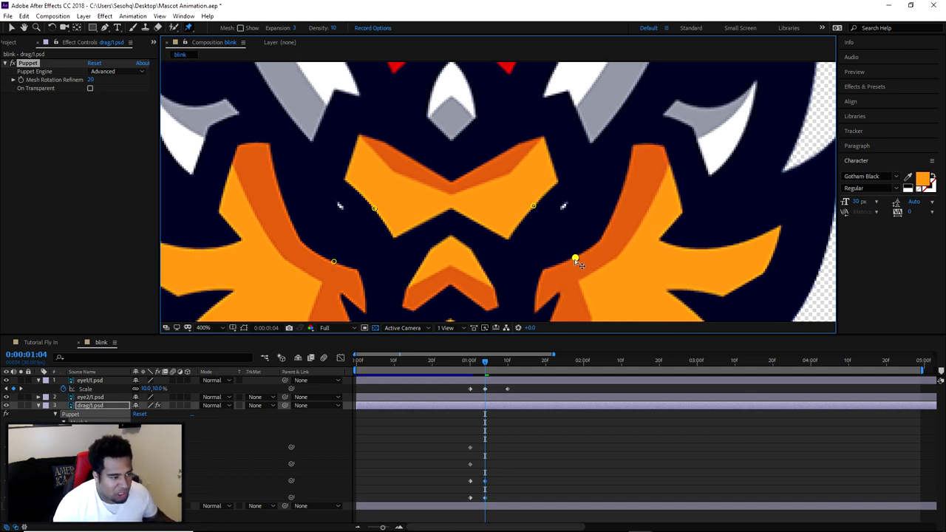
left_click(375, 210)
left_click_drag(375, 210, 374, 212)
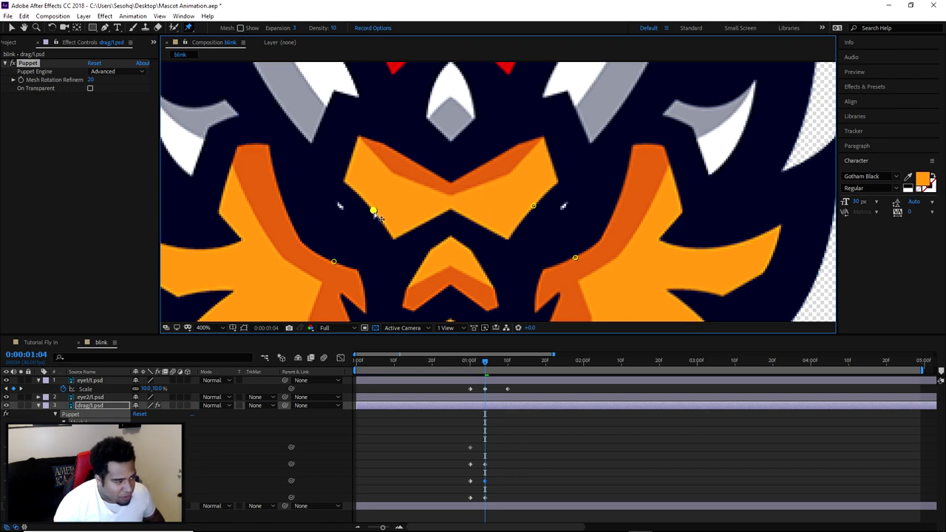
left_click(335, 262)
left_click_drag(335, 263, 336, 262)
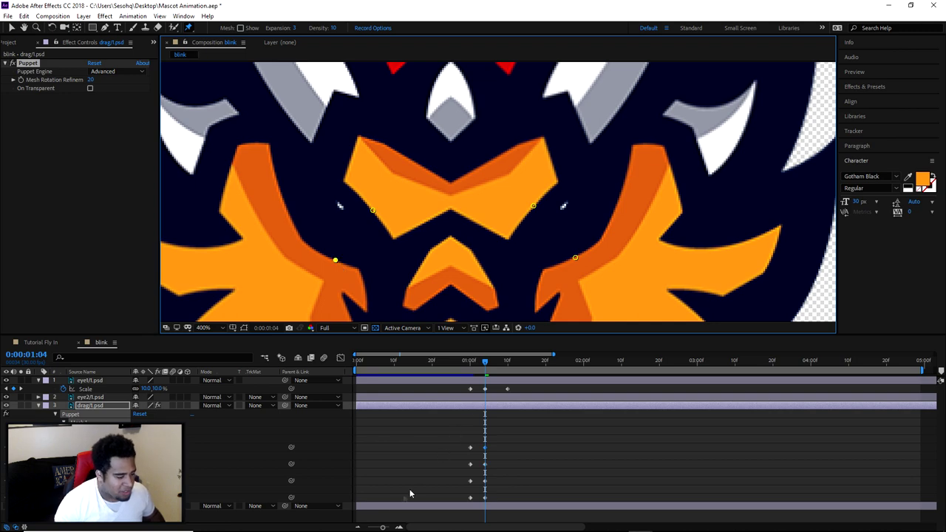
- Try to move the four puppet pins back to their open-eye positions by hand at 0:00:01:10
left_click_drag(381, 526, 349, 521)
left_click_drag(397, 362, 406, 364)
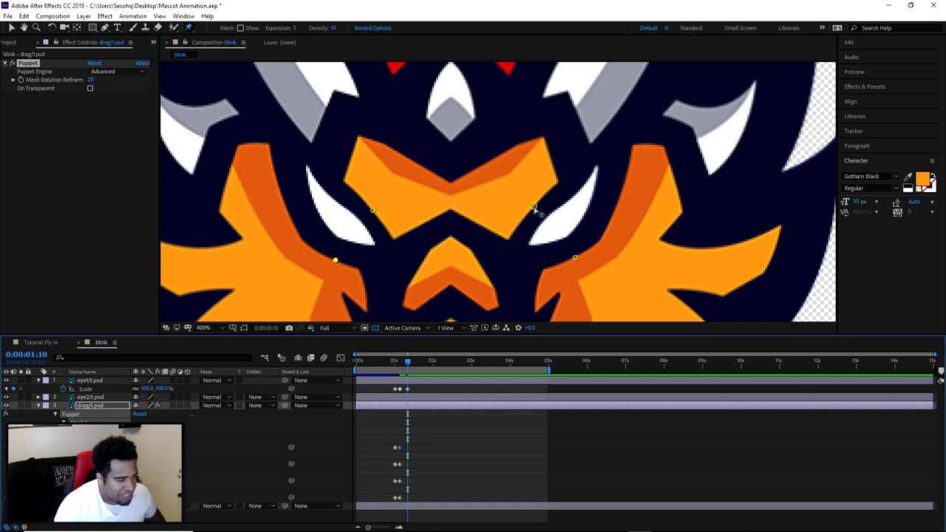
left_click_drag(533, 207, 531, 205)
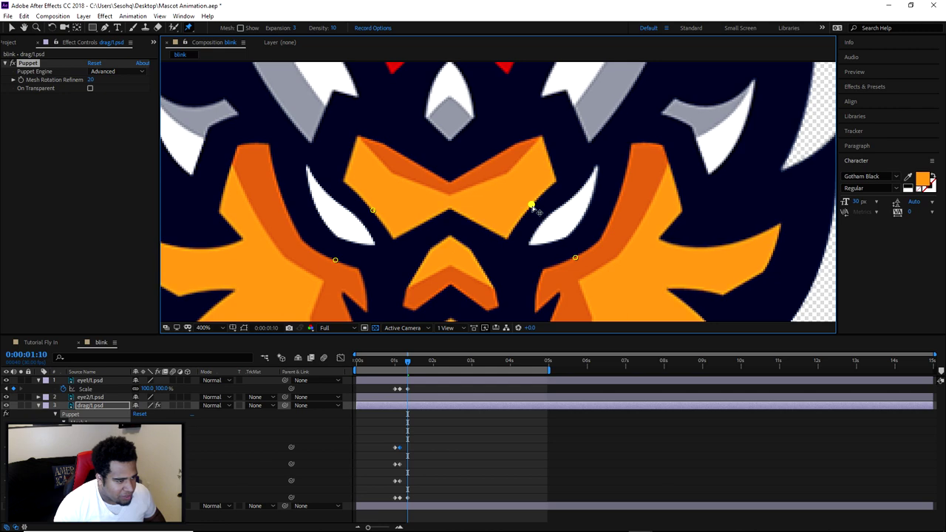
left_click(575, 259)
left_click_drag(335, 260, 334, 262)
left_click_drag(373, 210, 374, 210)
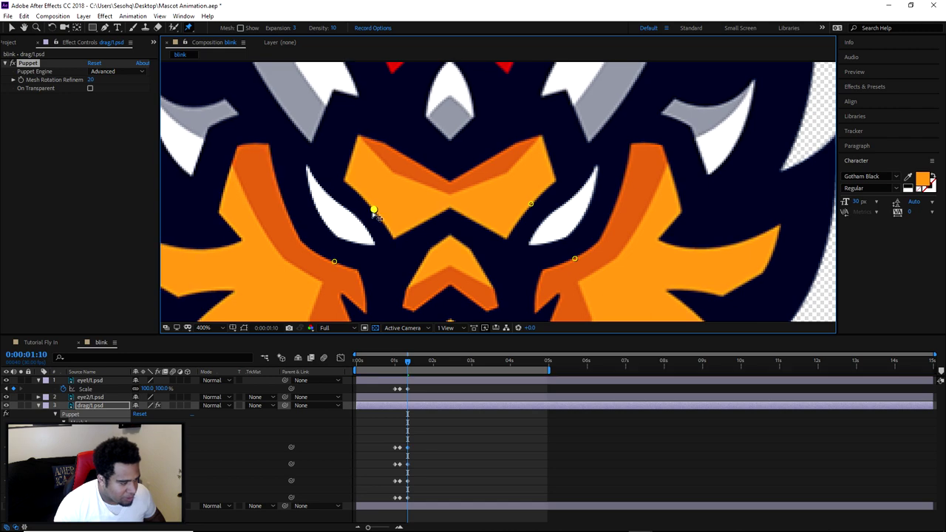
- Delete the four pin keyframes at 0:00:01:10 and replace them with copies of the keyframes at 0:00:01:00
left_click_drag(407, 362, 395, 362)
left_click_drag(368, 527, 382, 527)
left_click_drag(451, 444, 465, 501)
left_click_drag(513, 447, 495, 505)
key("Delete")
left_click_drag(463, 362, 498, 379)
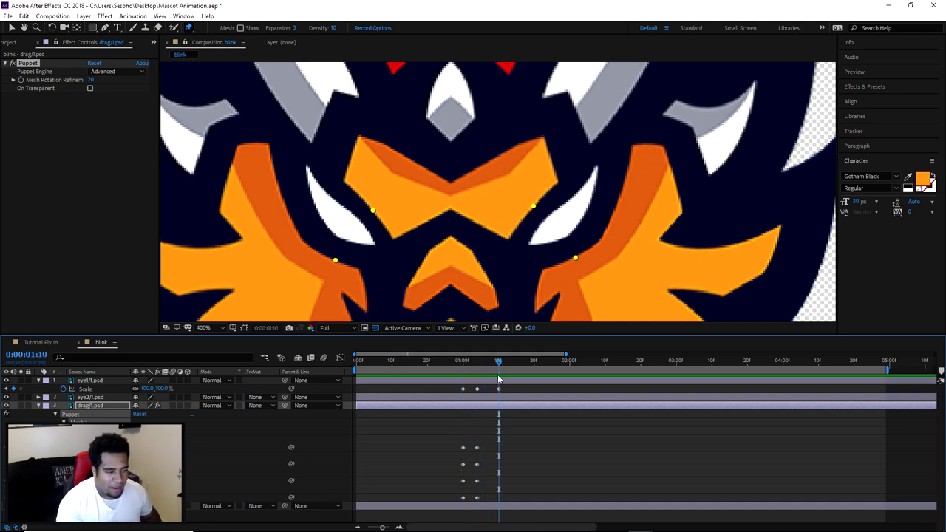
key("ctrl+v")
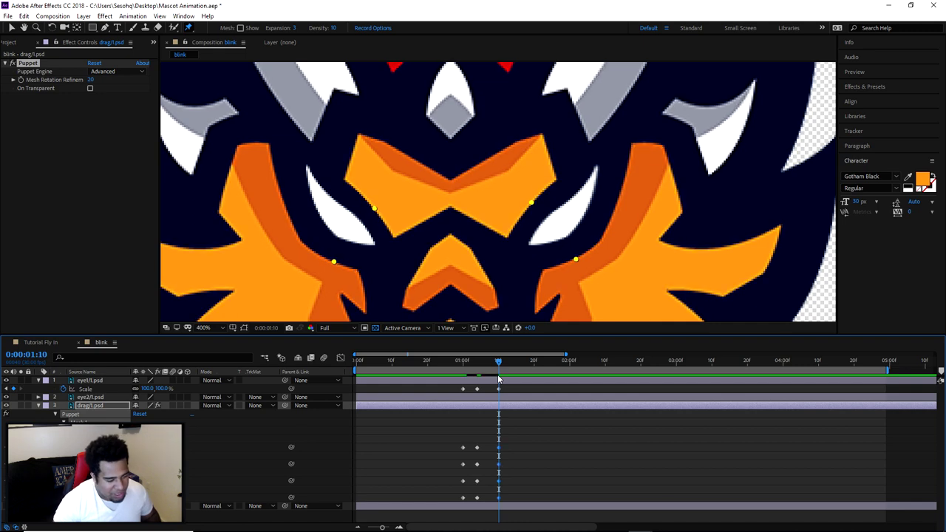
- Play the blink from the start to check the puppet-pin movement around the eyes on the whole dragon head
left_click_drag(498, 366, 356, 387)
left_click_drag(382, 527, 342, 528)
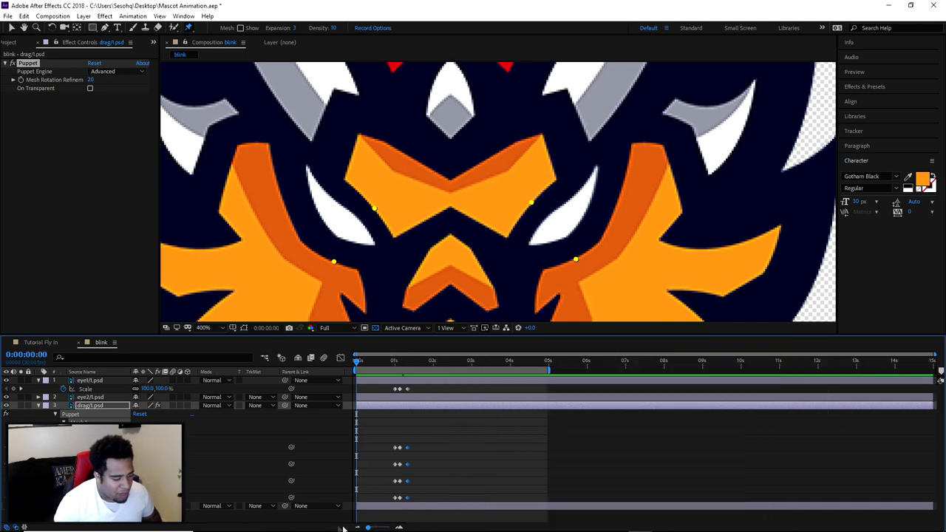
scroll(449, 263, "down", 2)
key("space")
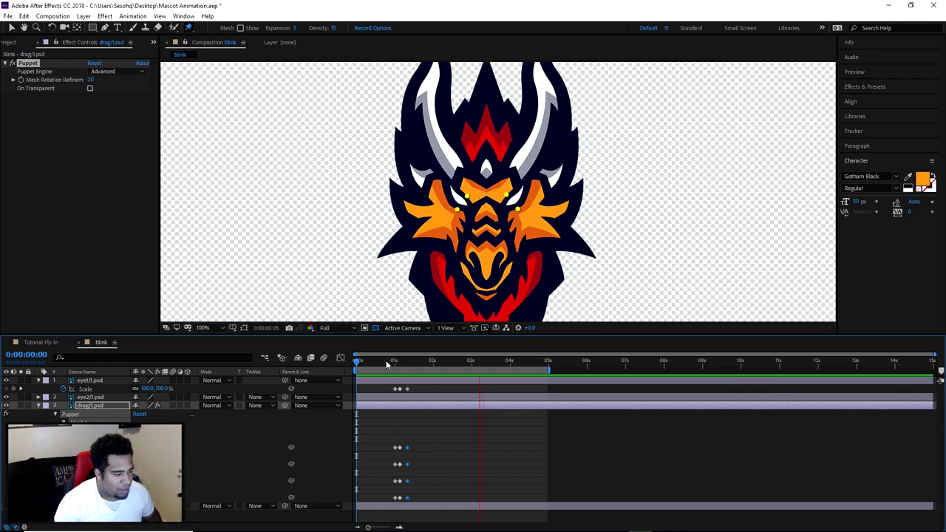
left_click(76, 381)
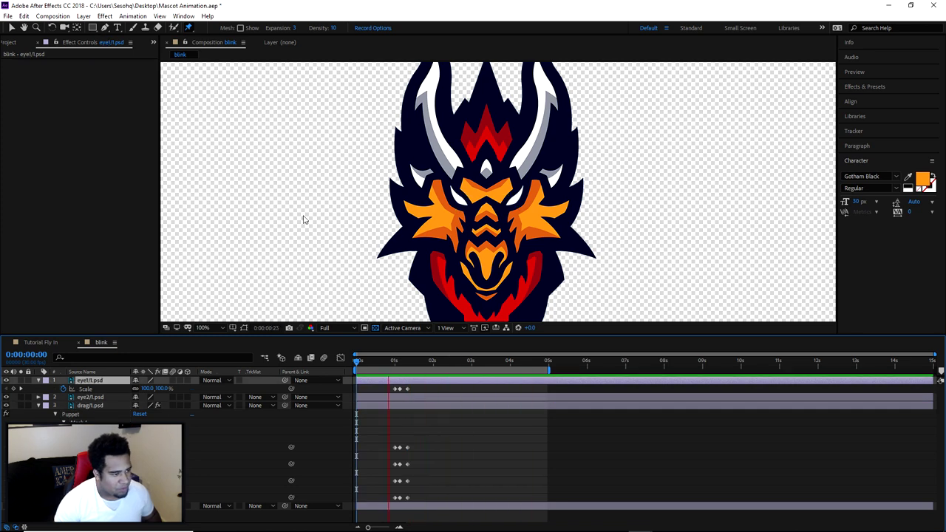
scroll(526, 210, "down", 2)
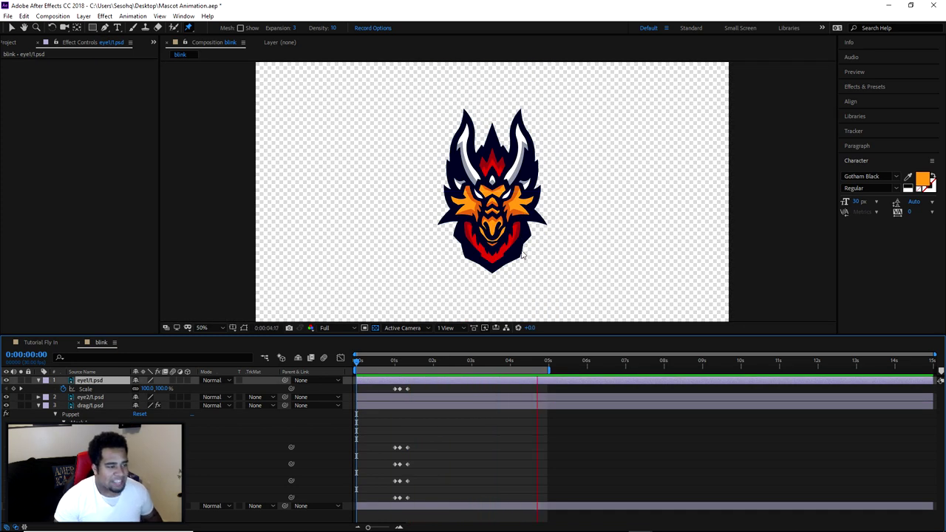
key("space")
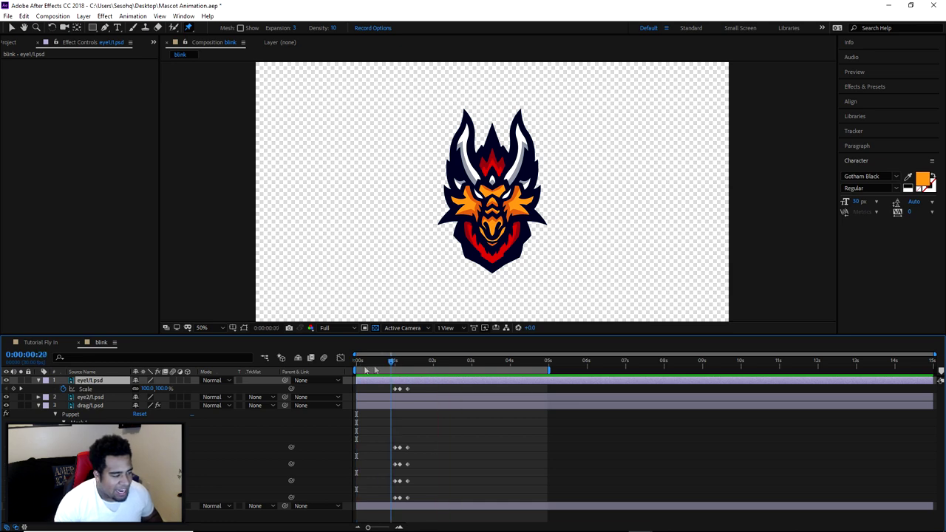
- Replay the blink from the start and bring the current time to the first blink keyframes at 0:00:01:00
left_click_drag(375, 371, 356, 385)
key("space")
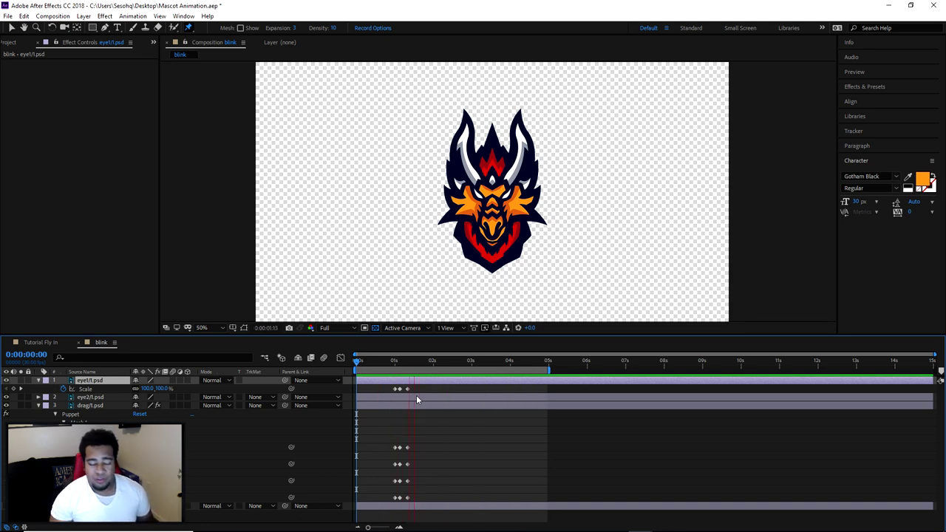
key("space")
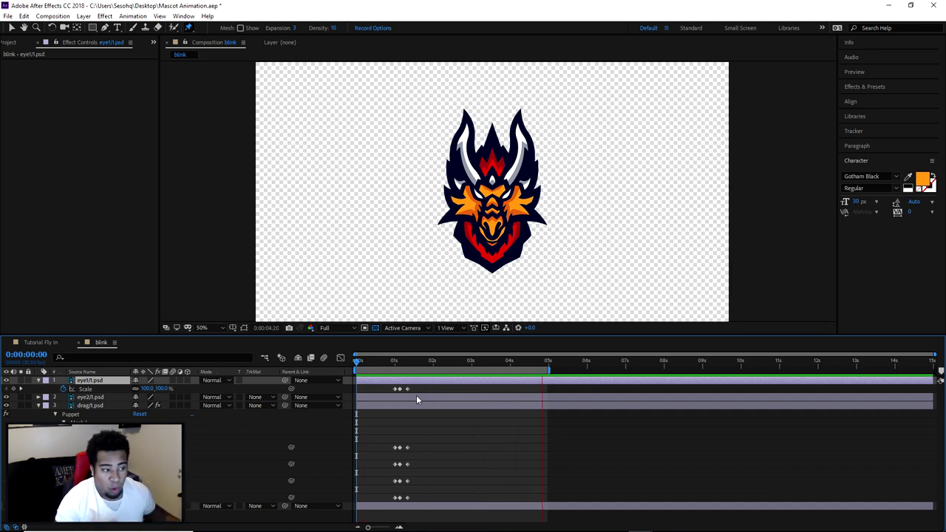
left_click(397, 362)
mouse_move(405, 364)
left_mouse_down()
mouse_move(388, 365)
mouse_move(421, 366)
mouse_move(394, 374)
left_mouse_up()
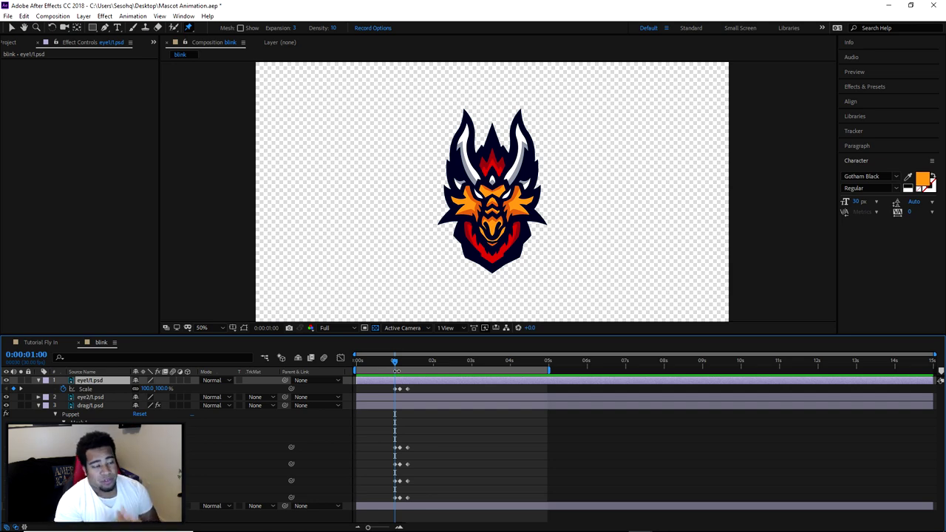
- Replay the blink repeatedly from 0:00:00:00 to judge its motion, and park the current time at 0:00:00:29
left_click_drag(476, 361, 349, 362)
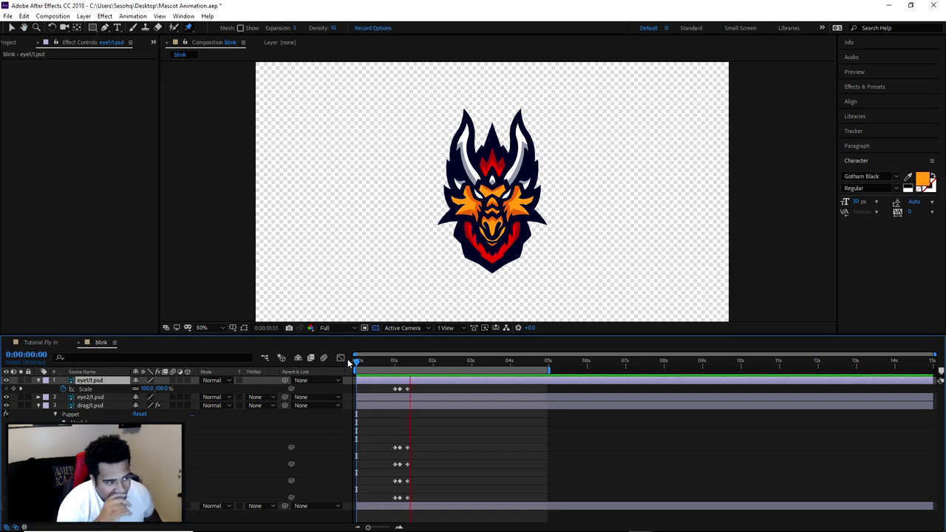
mouse_move(357, 362)
left_mouse_down()
mouse_move(399, 363)
mouse_move(353, 364)
left_mouse_up()
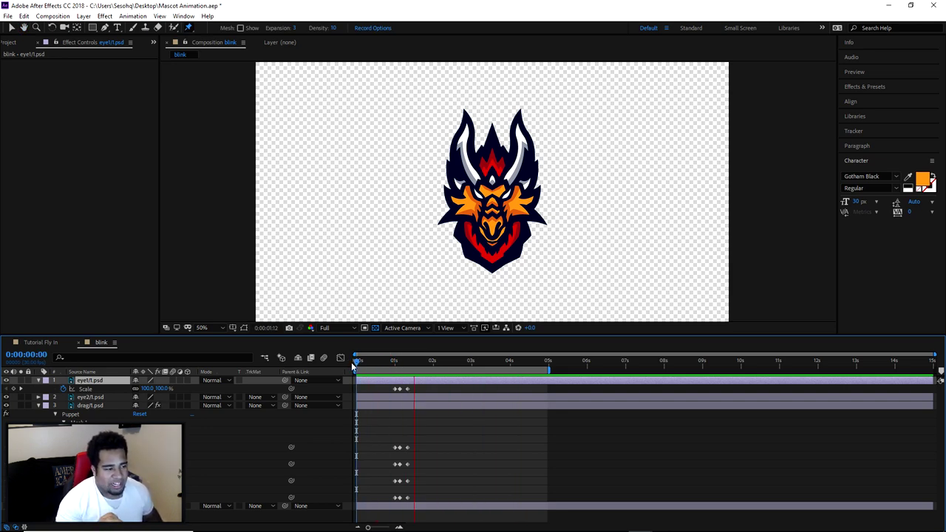
key("space")
key("space")
left_click_drag(363, 364, 352, 370)
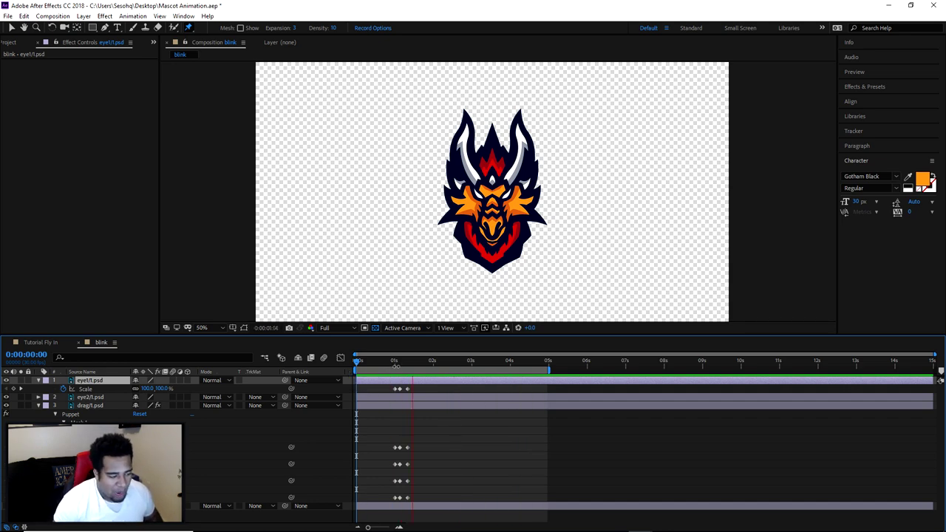
mouse_move(395, 368)
left_mouse_down()
mouse_move(410, 369)
mouse_move(393, 369)
left_mouse_up()
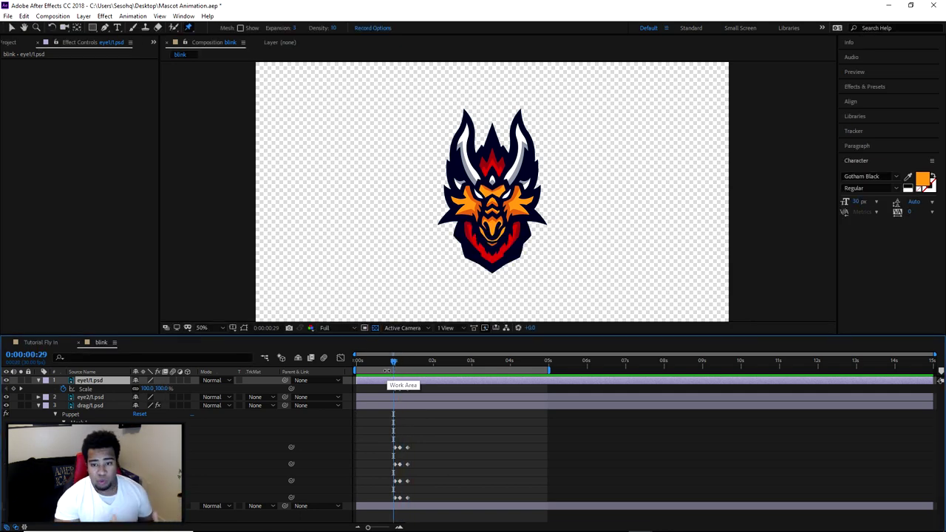